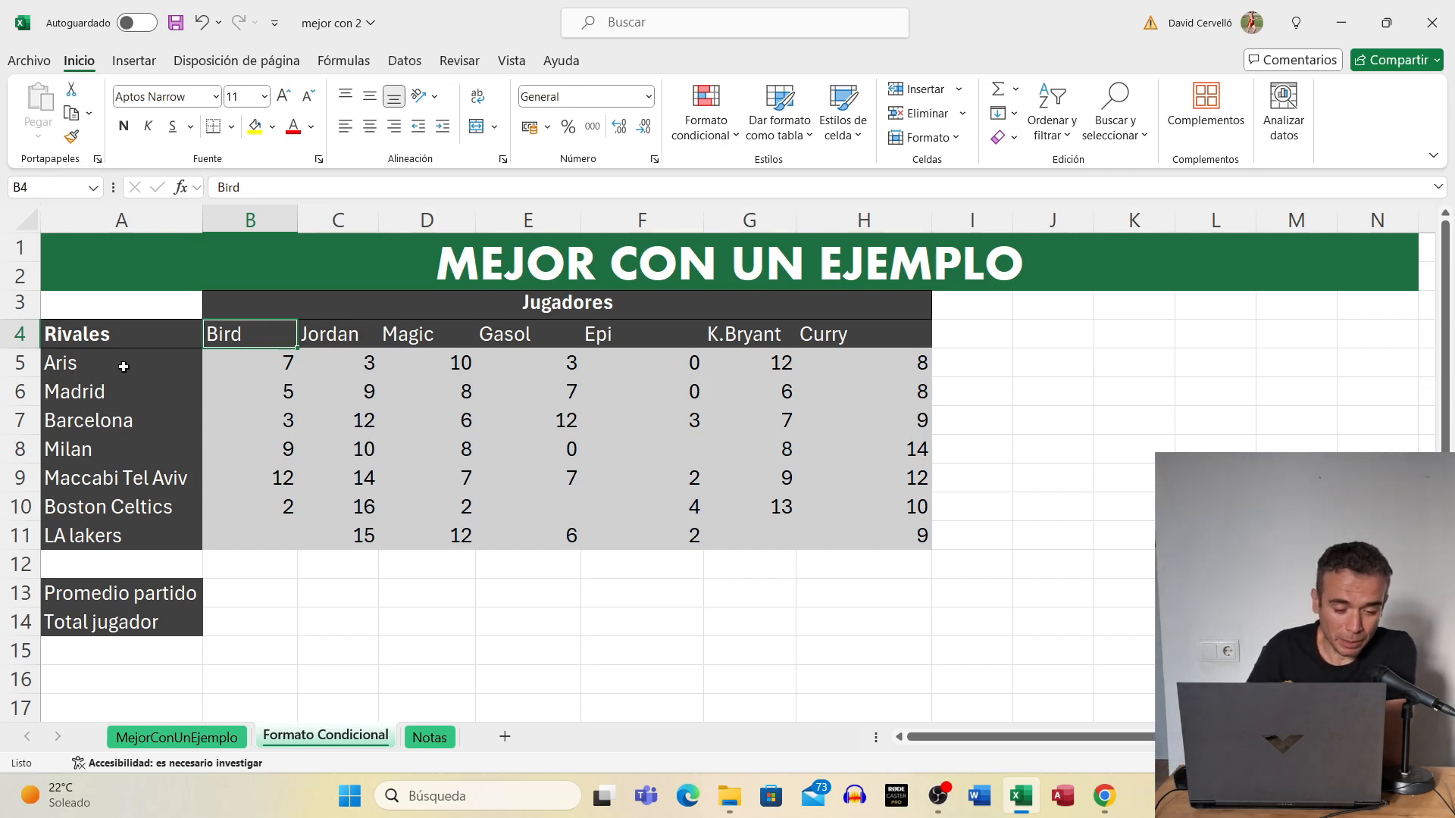
# Examine the player headers in B4:H4, the rival teams in A5:A11 and the Aris row of scores.
pyautogui.moveTo(264, 336); pyautogui.dragTo(853, 336)
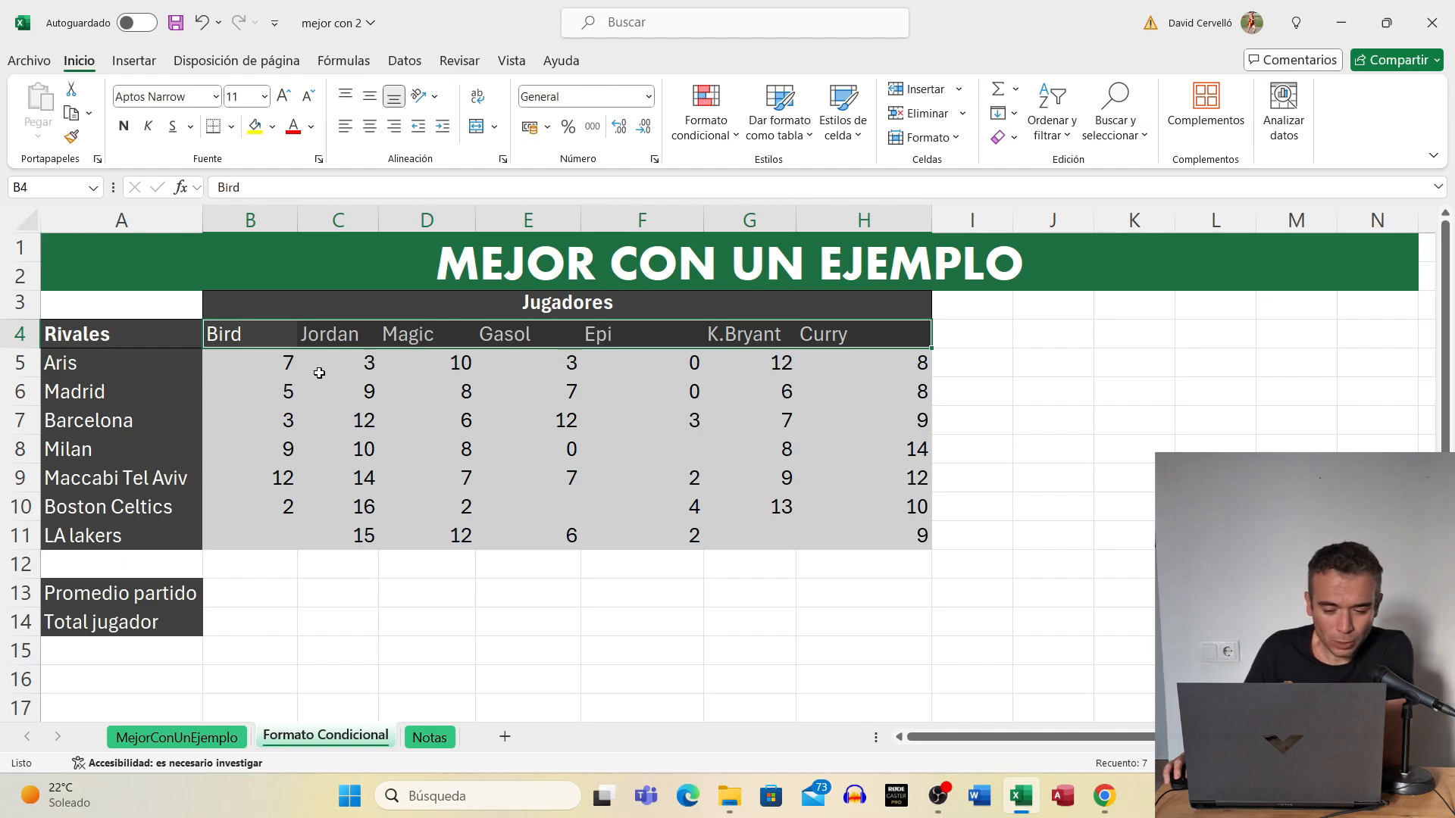
pyautogui.moveTo(67, 373); pyautogui.dragTo(91, 529)
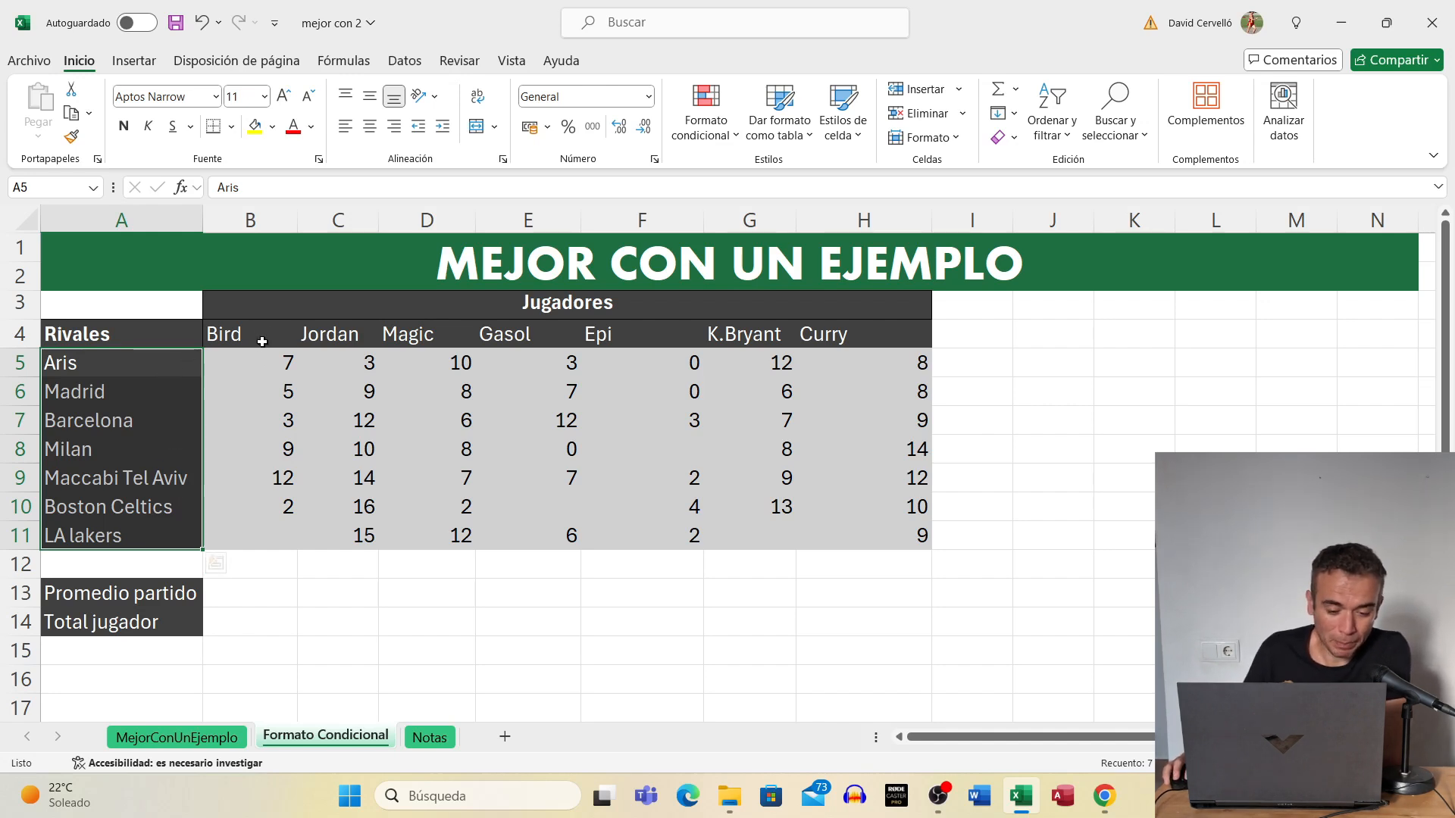
pyautogui.moveTo(79, 361); pyautogui.dragTo(940, 365)
pyautogui.click(939, 365)
pyautogui.moveTo(95, 360); pyautogui.dragTo(809, 361)
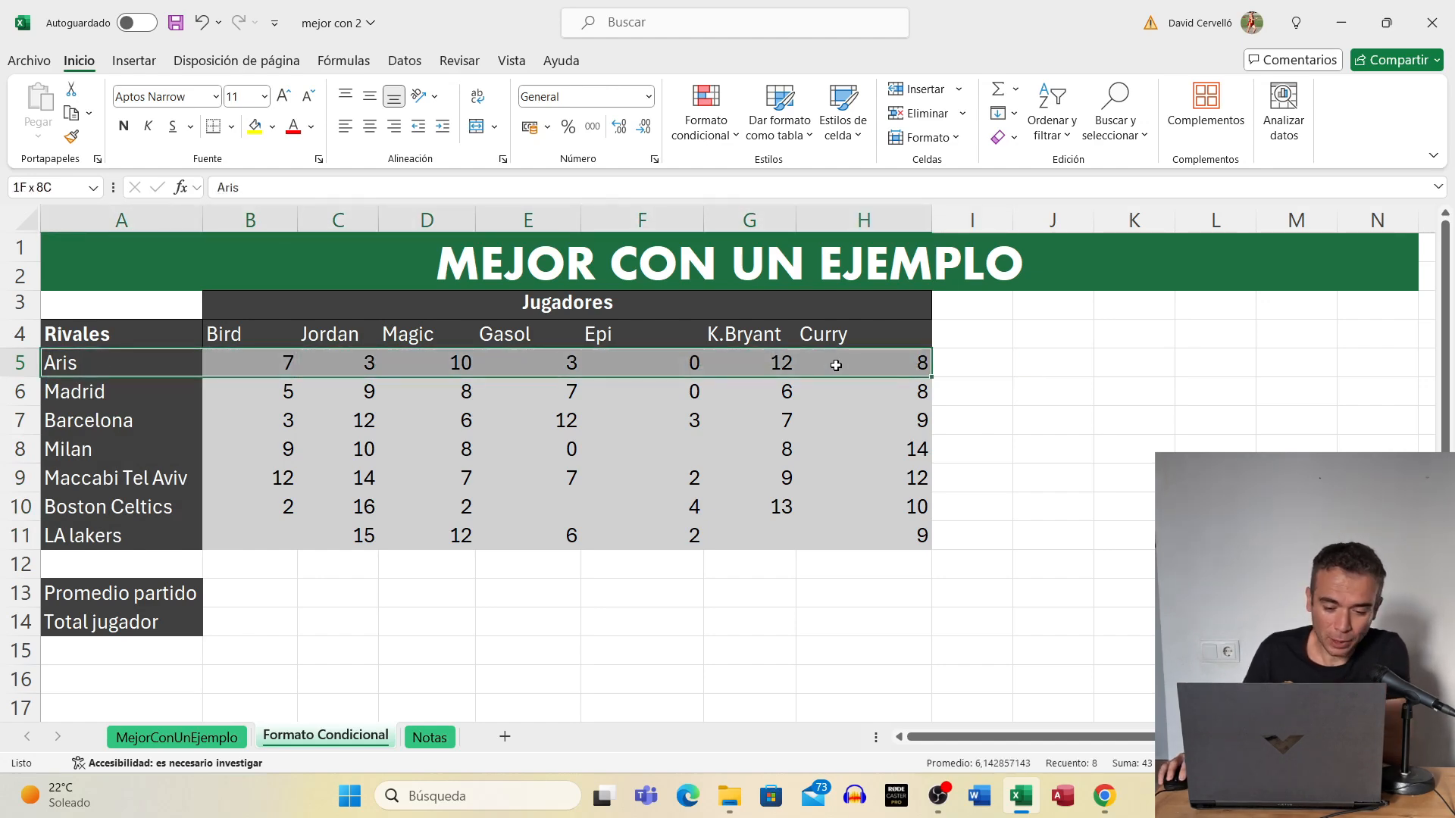
pyautogui.moveTo(836, 365); pyautogui.dragTo(835, 366)
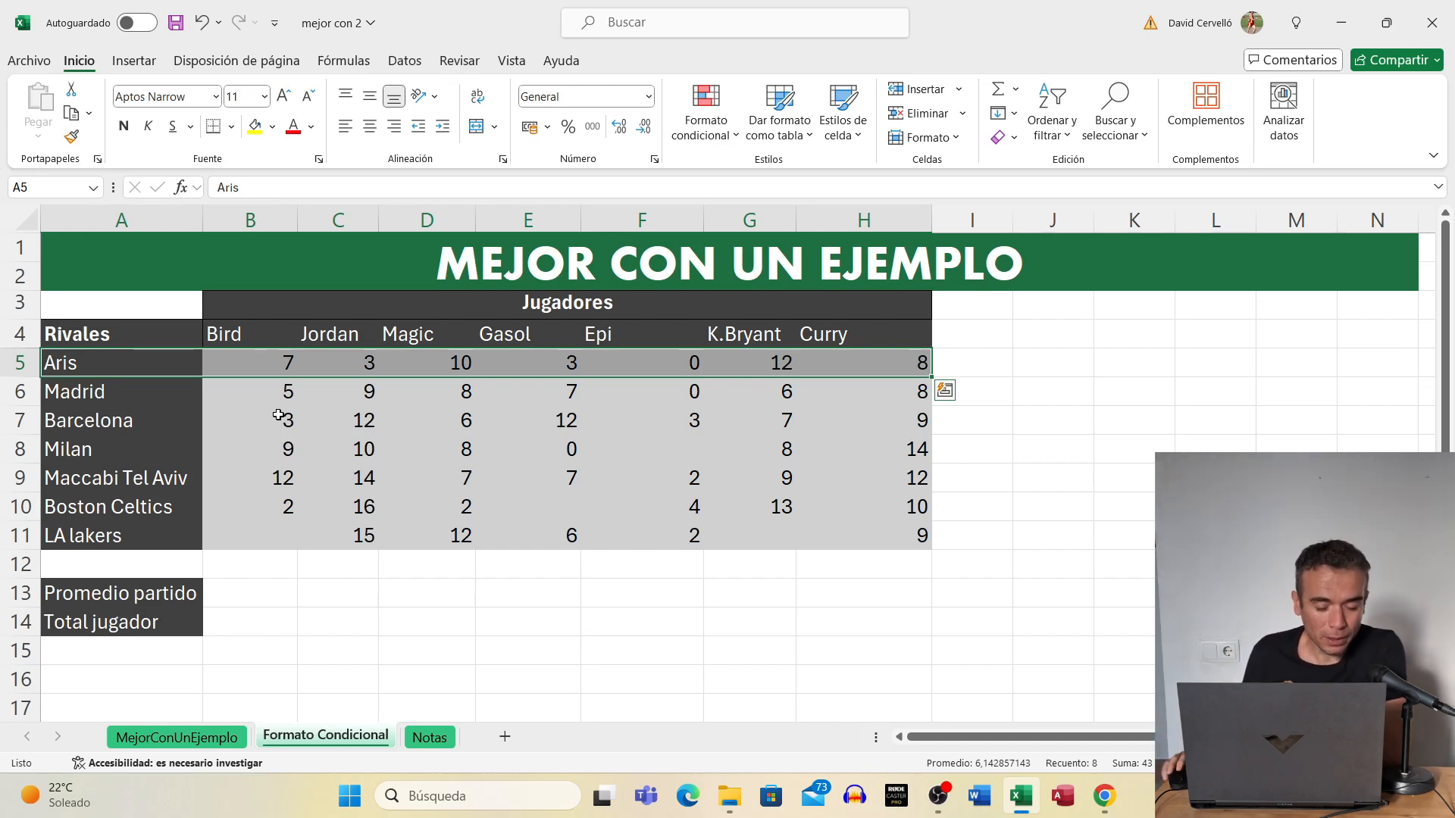
pyautogui.click(305, 429)
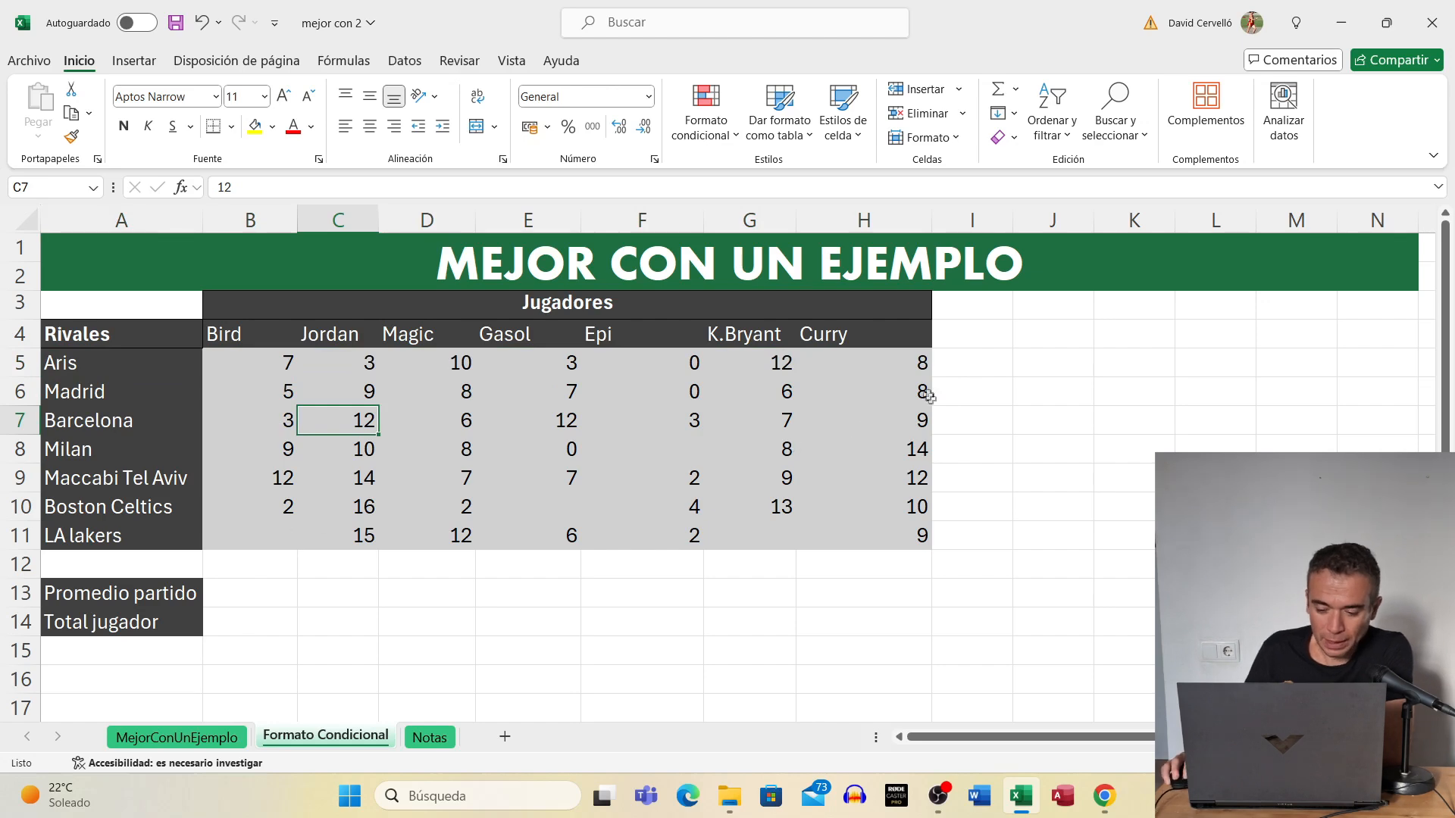
# Enter =SUMA(B5:H5) in I5 to total the Aris row and copy the formula down to I11.
pyautogui.click(961, 363)
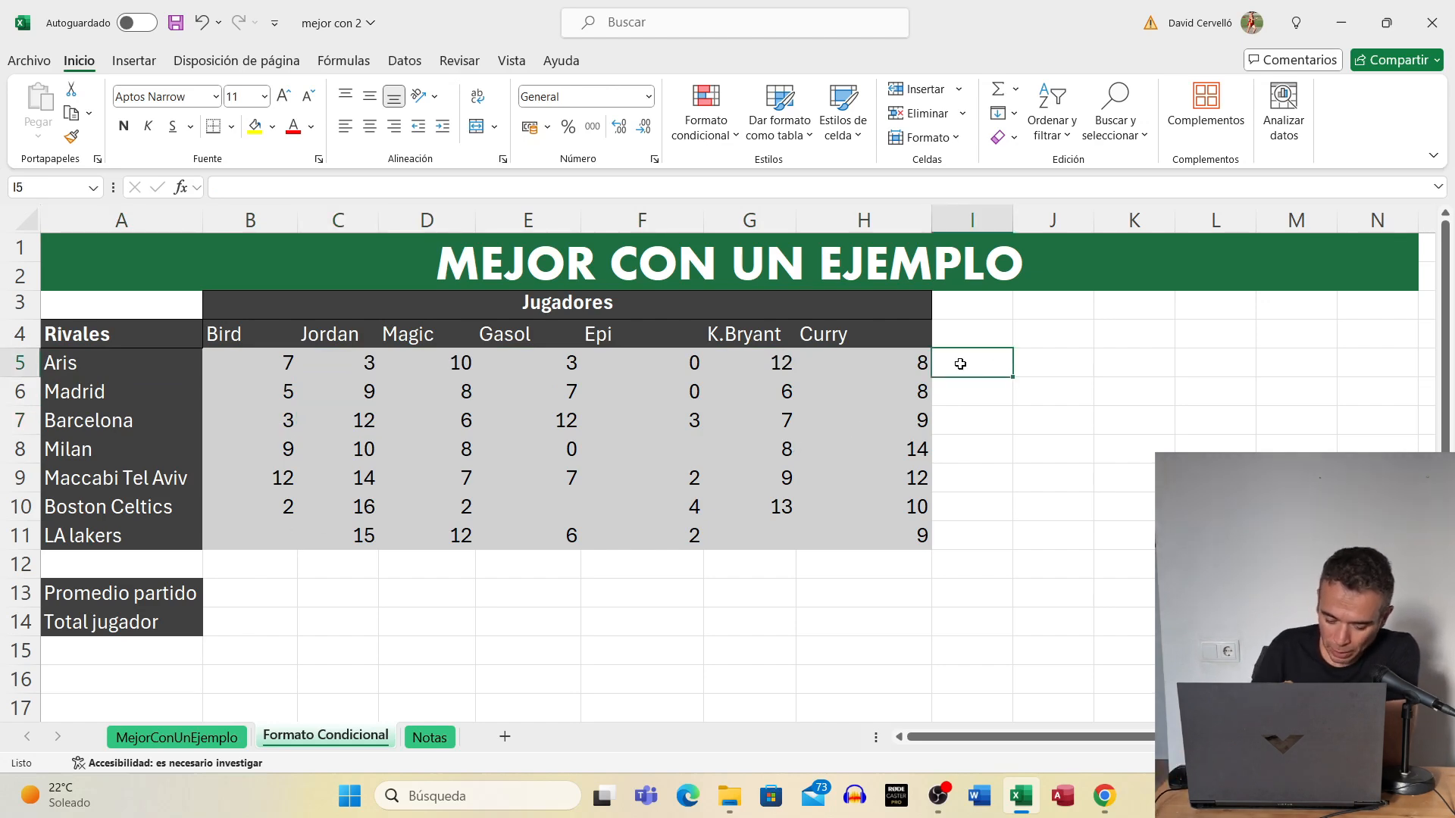
pyautogui.write('=SUMA')
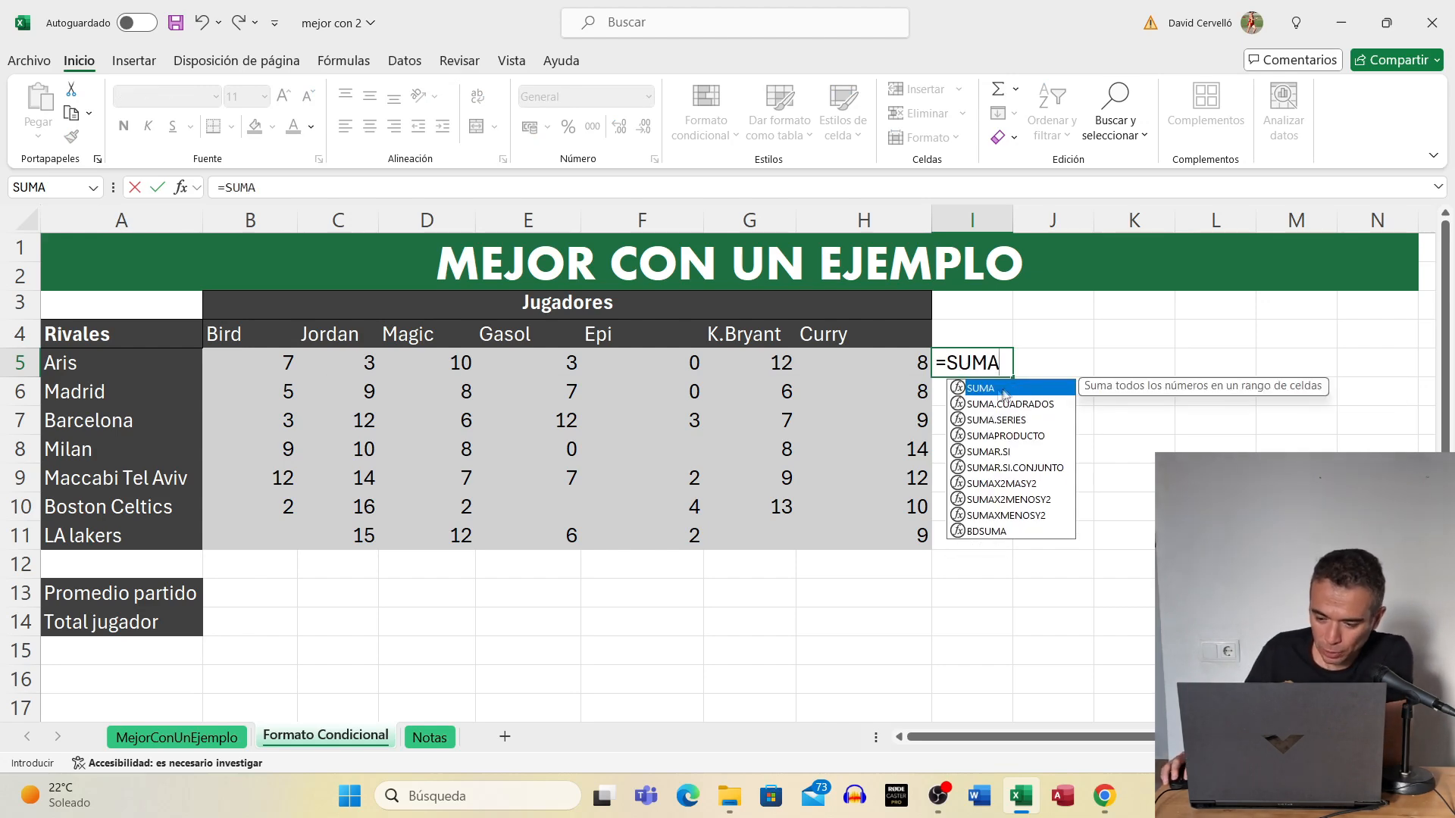
pyautogui.write('(')
pyautogui.moveTo(283, 364); pyautogui.dragTo(854, 359)
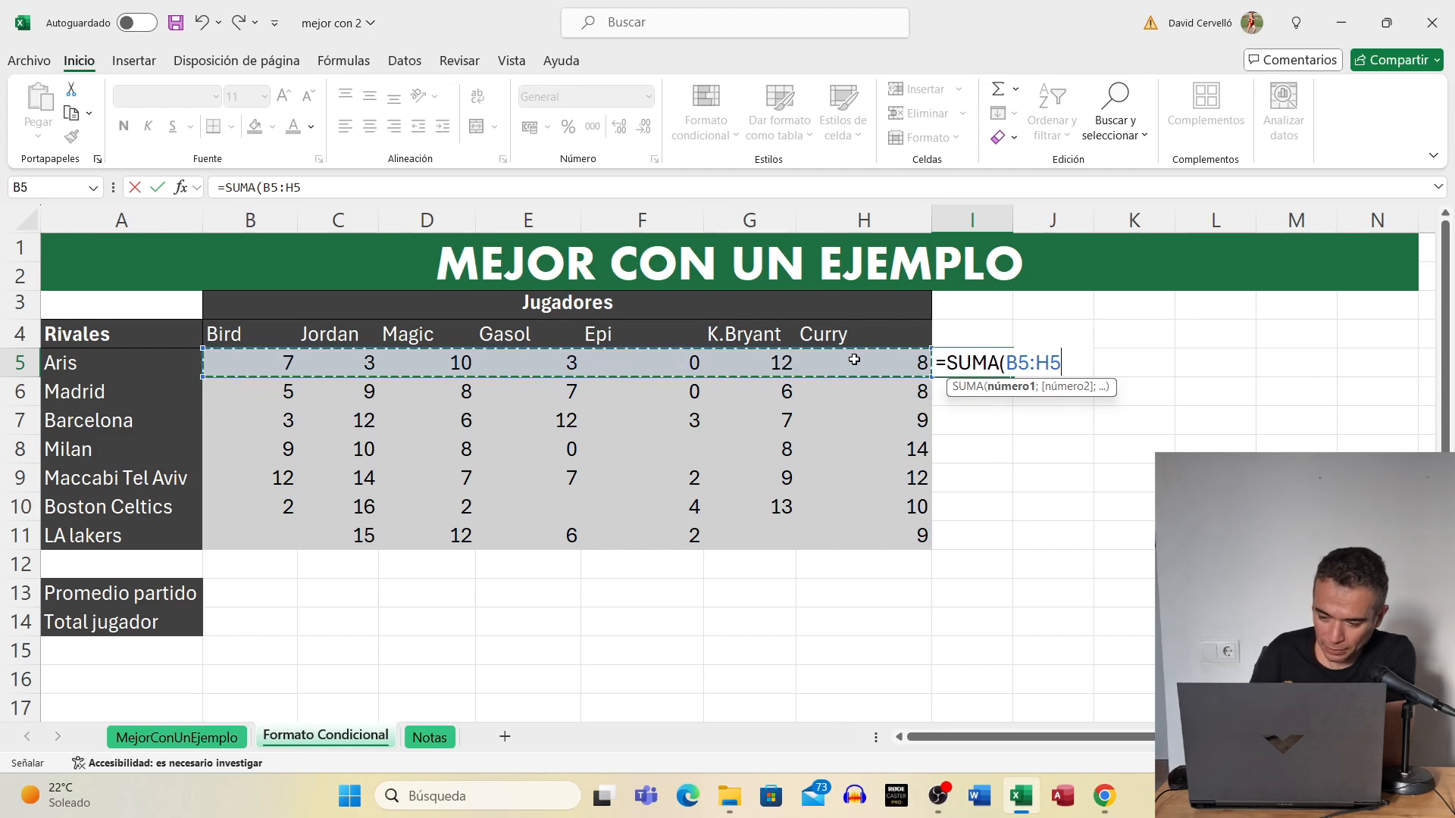
pyautogui.press('Return')
pyautogui.click(965, 366)
pyautogui.moveTo(1013, 377); pyautogui.dragTo(1020, 546)
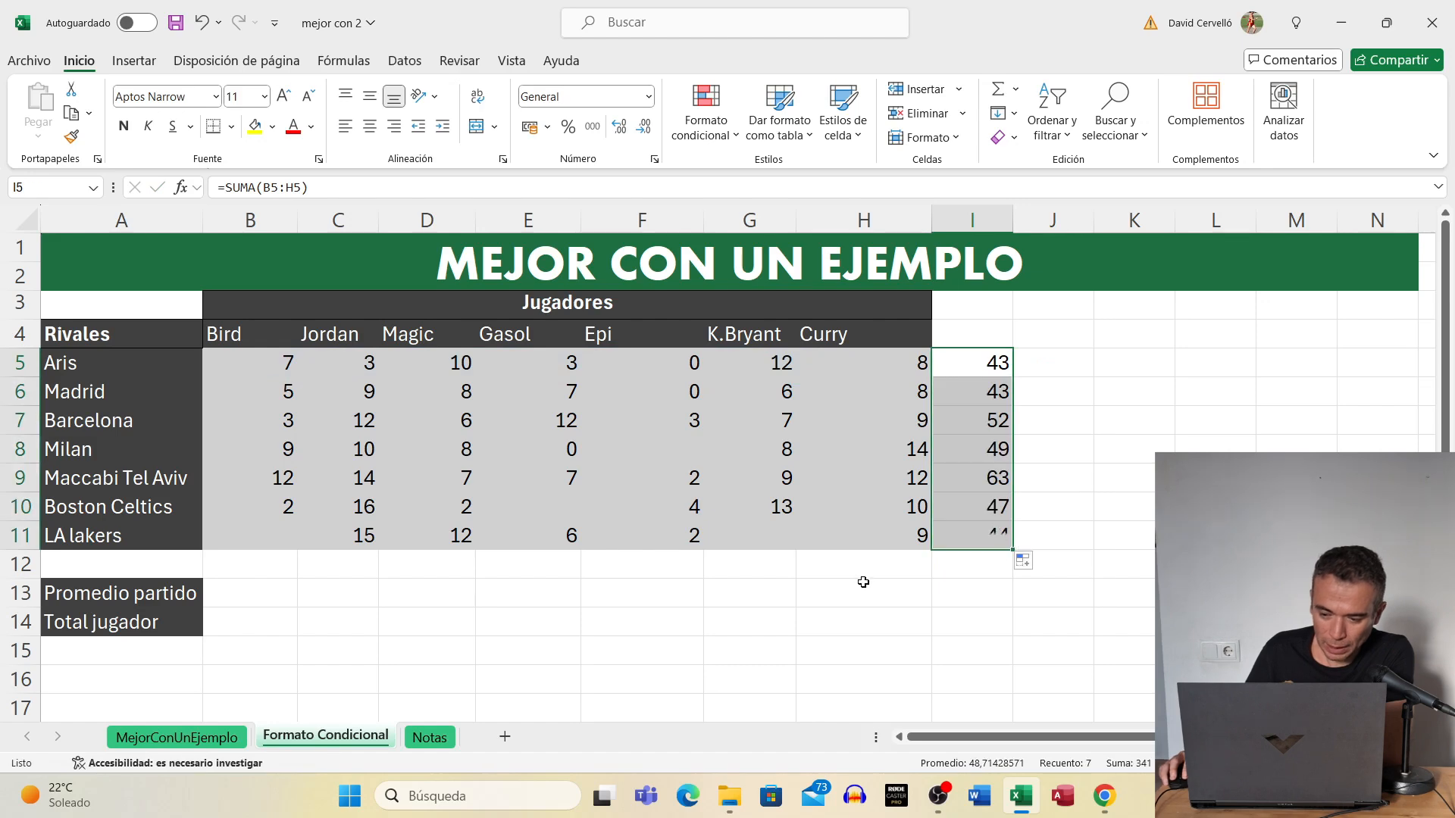
pyautogui.click(864, 585)
# Shade I4:I11 in a grey darker than the score table and enter the heading "Total" in I4.
pyautogui.moveTo(961, 327); pyautogui.dragTo(980, 530)
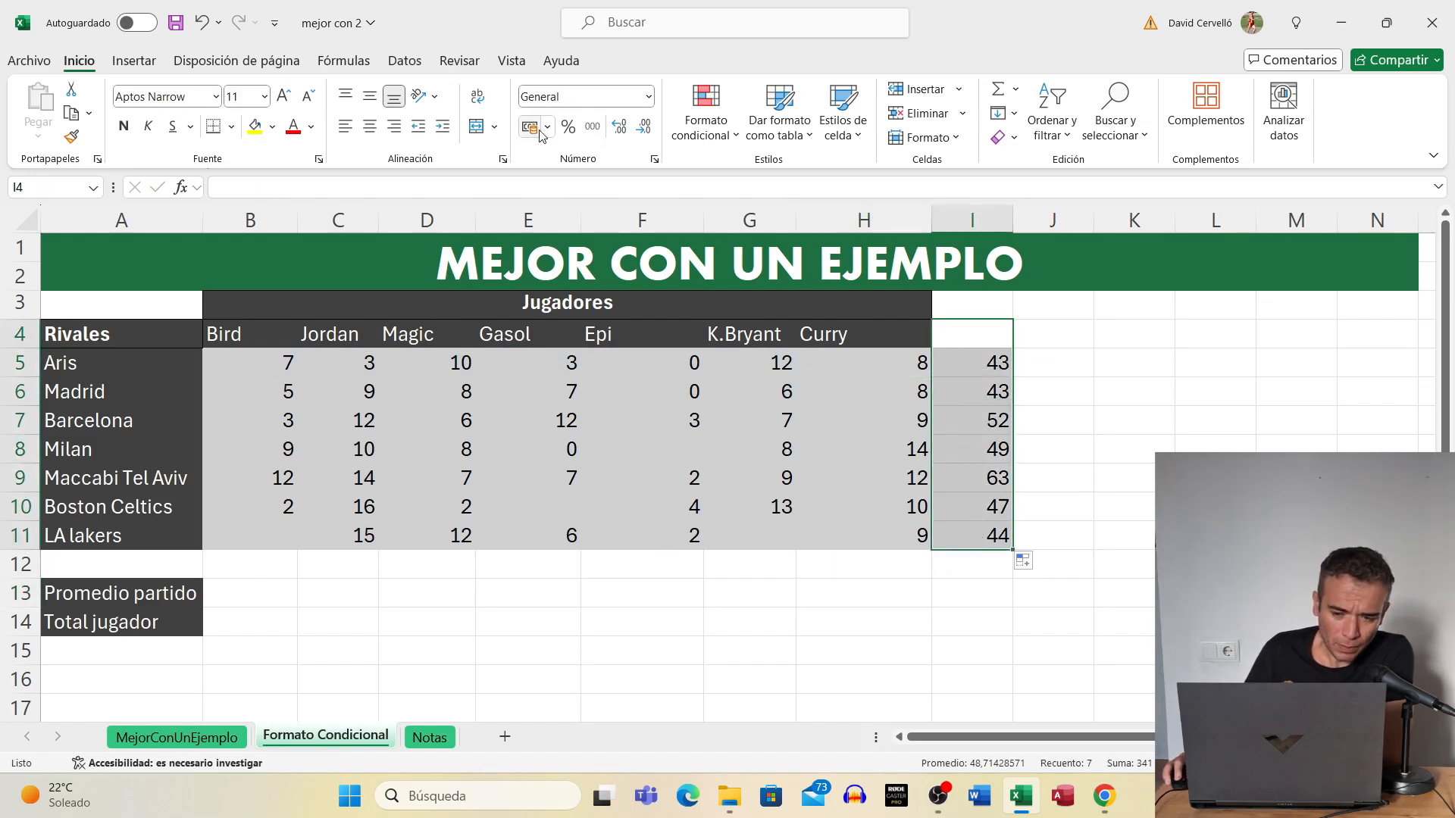
pyautogui.click(272, 127)
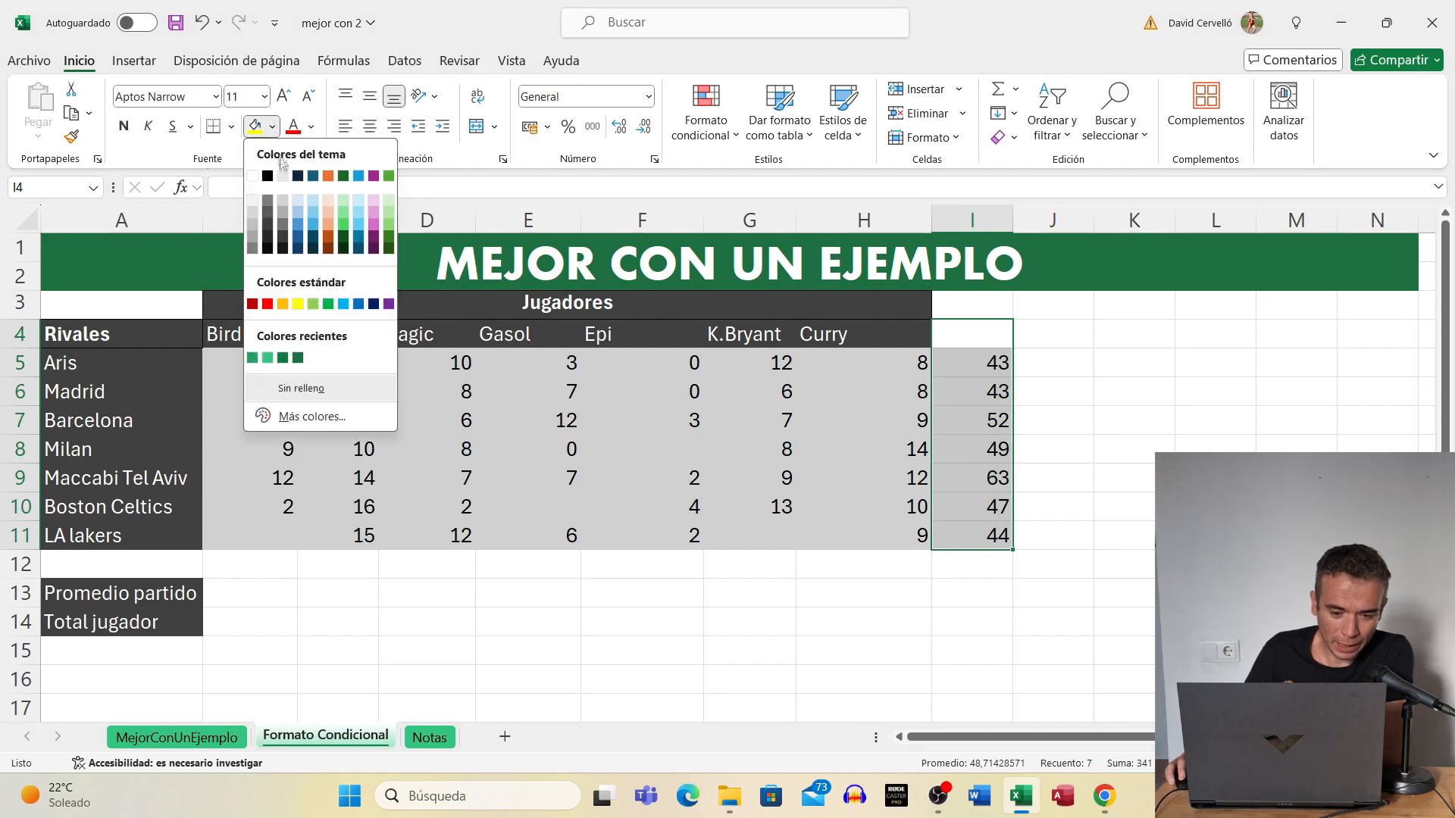
pyautogui.click(251, 226)
pyautogui.click(750, 507)
pyautogui.click(965, 336)
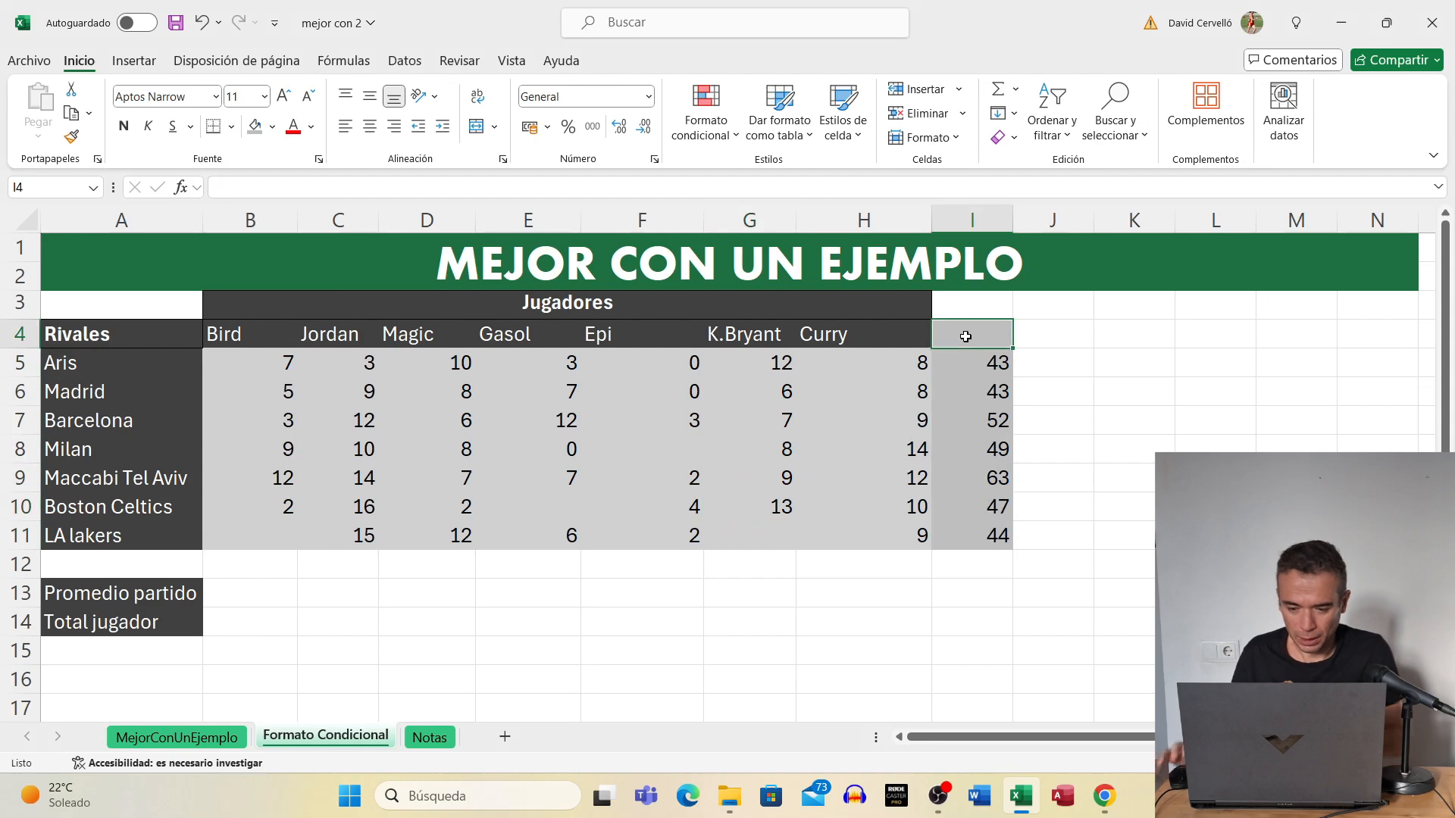
pyautogui.write('Total')
pyautogui.press('Return')
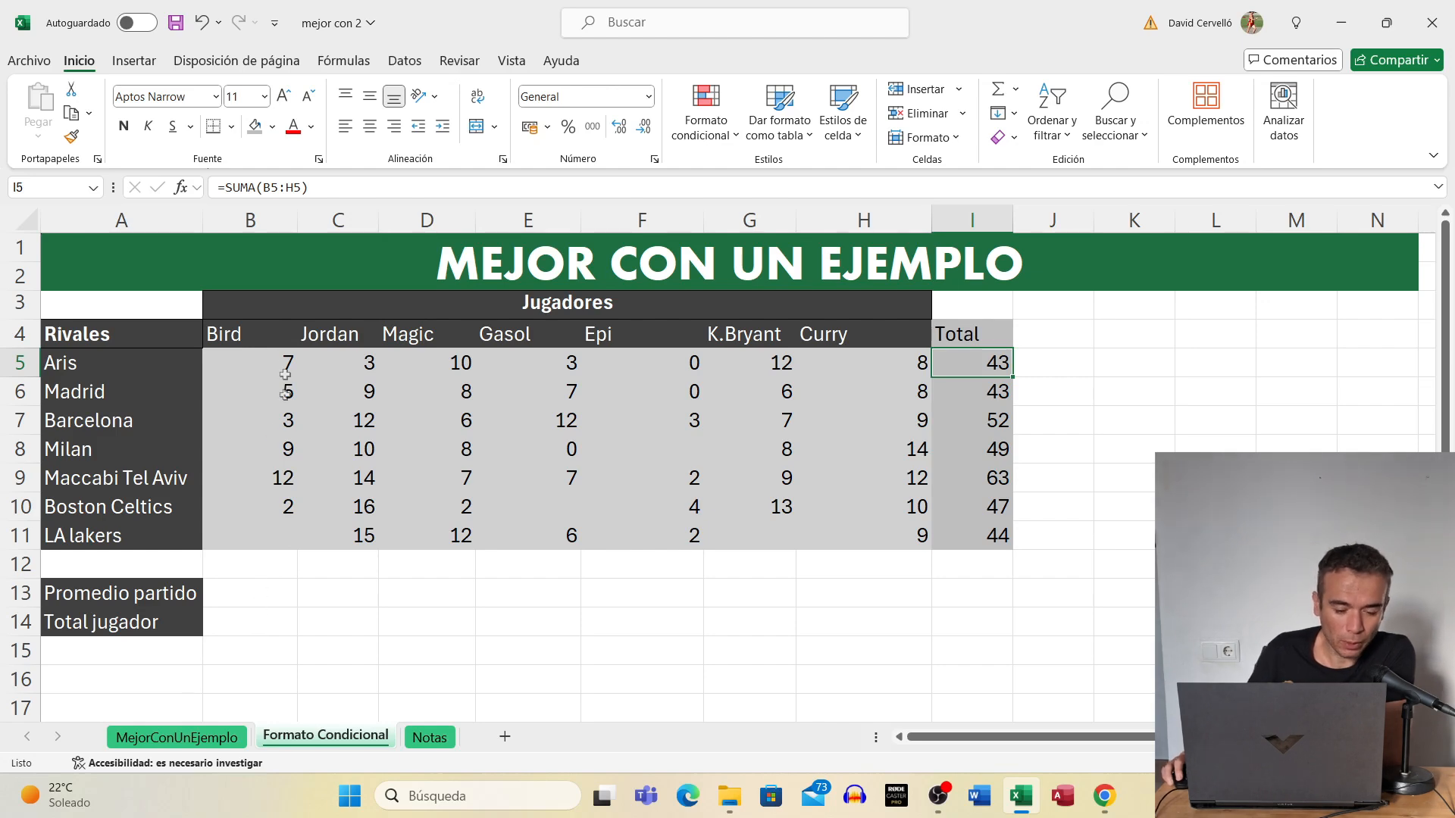
# Sum Bird's scores B5:B11 with SUMA in B12 and copy the formula across to H12.
pyautogui.click(270, 570)
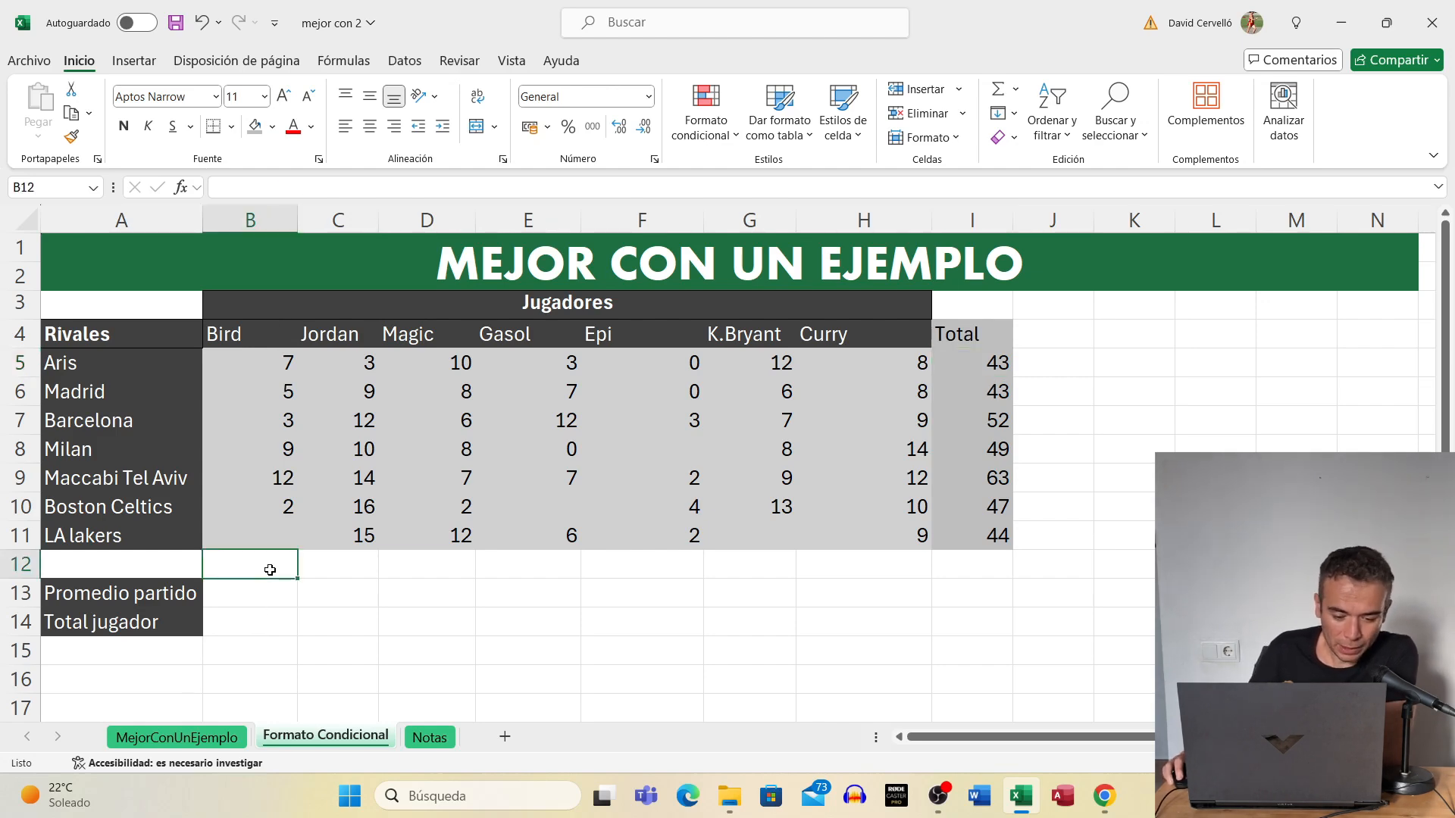
pyautogui.write('=SUMA(')
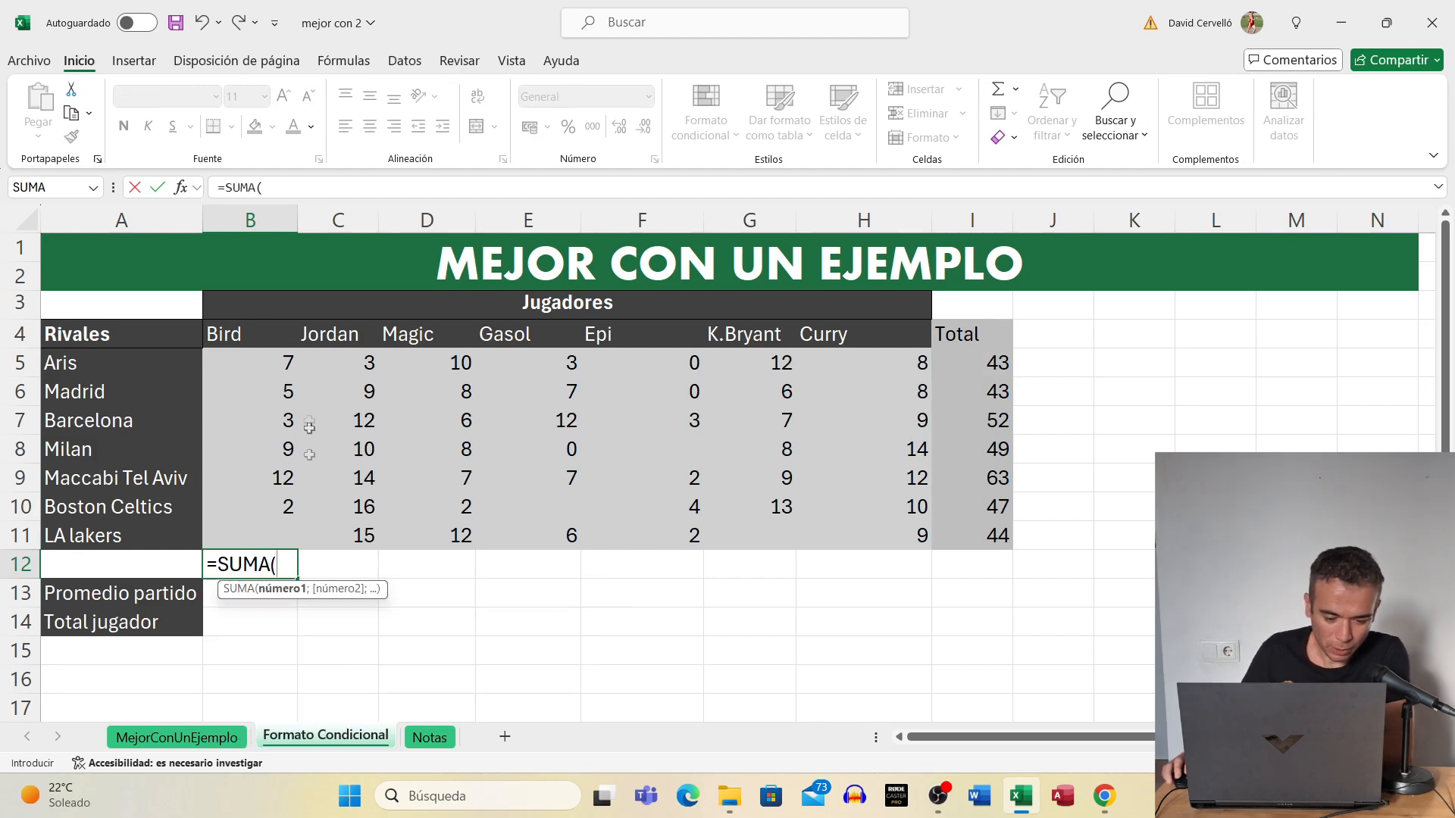
pyautogui.moveTo(280, 360); pyautogui.dragTo(277, 529)
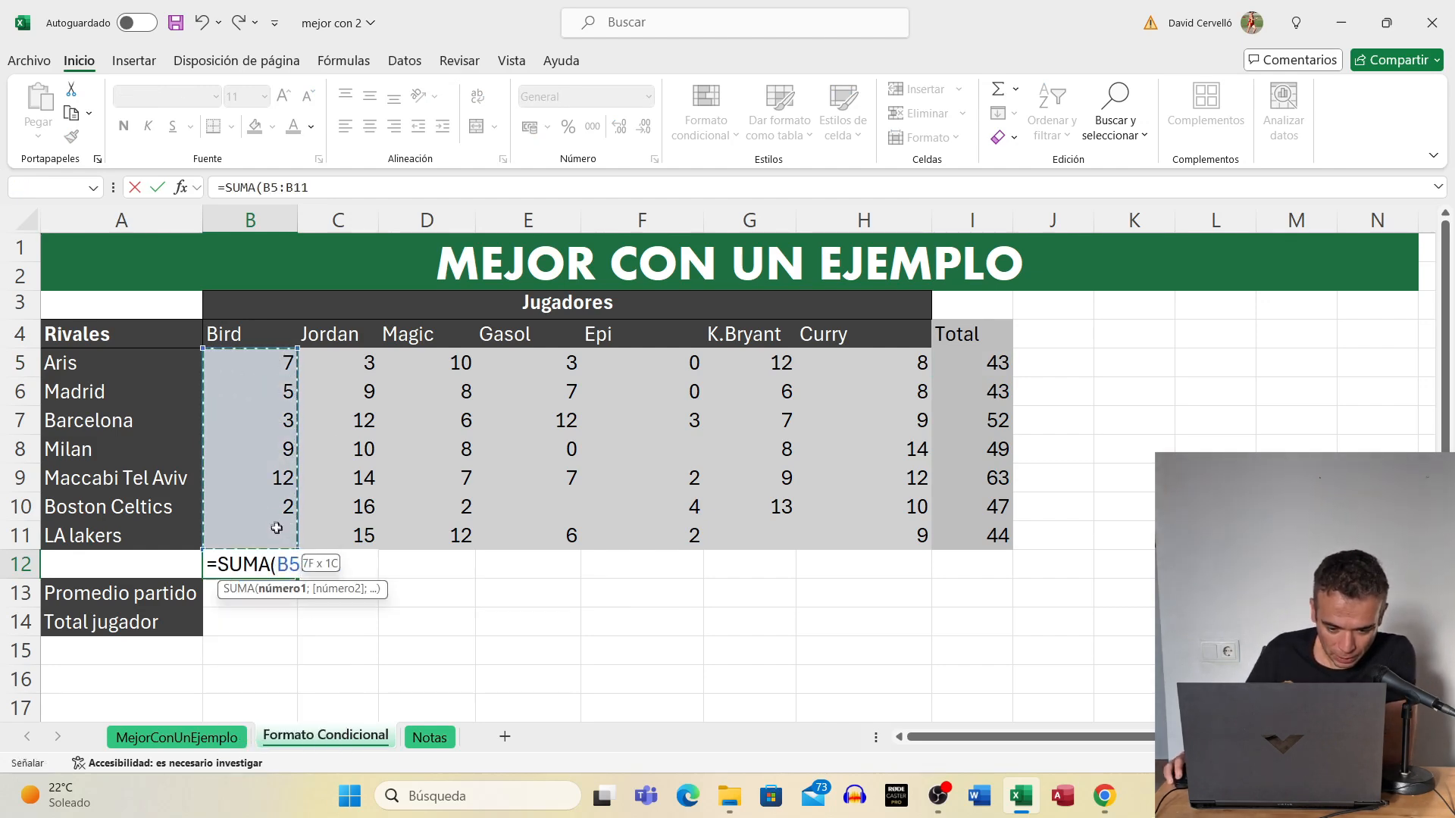
pyautogui.press('Return')
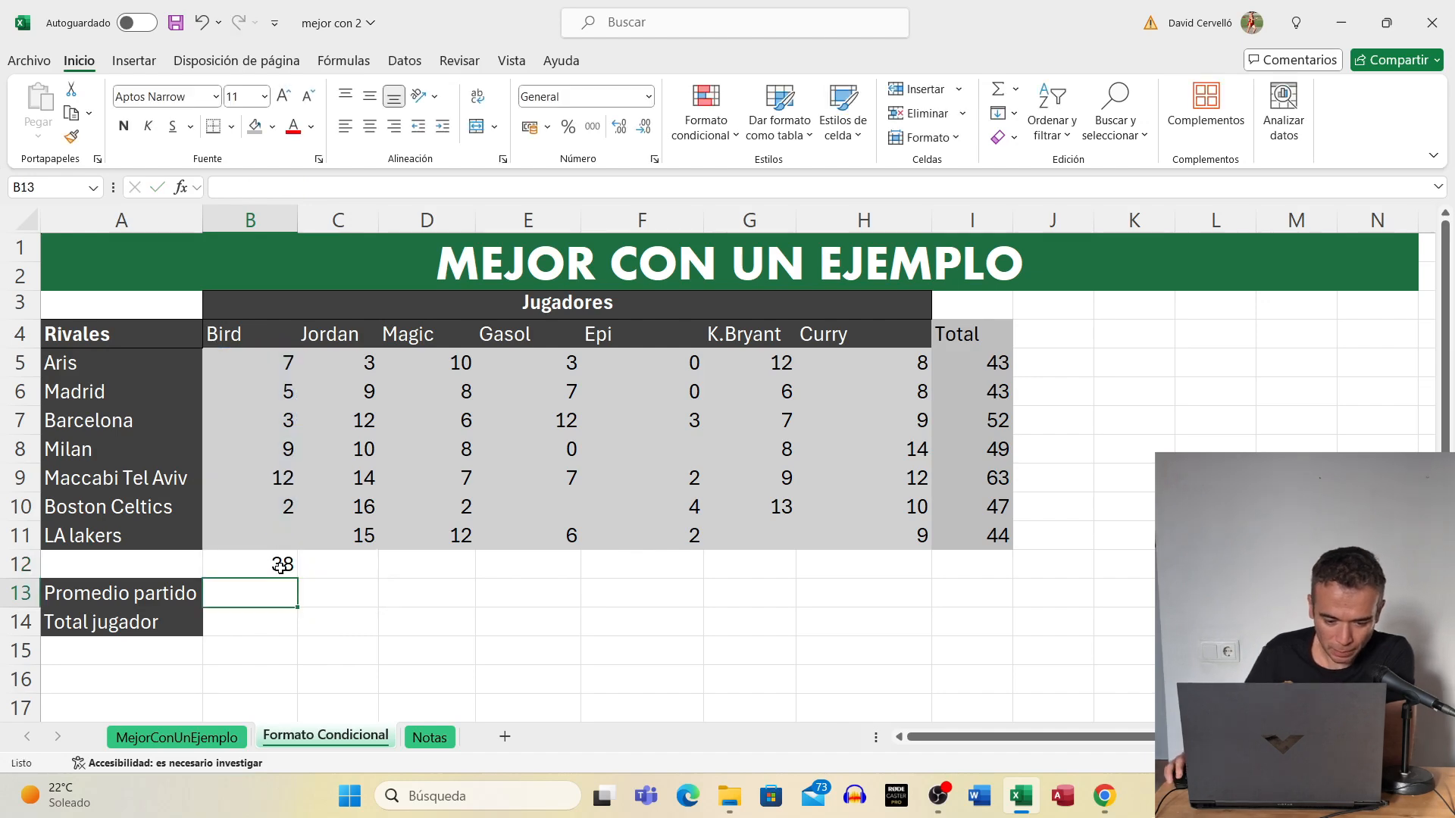
pyautogui.click(281, 567)
pyautogui.moveTo(302, 579); pyautogui.dragTo(876, 578)
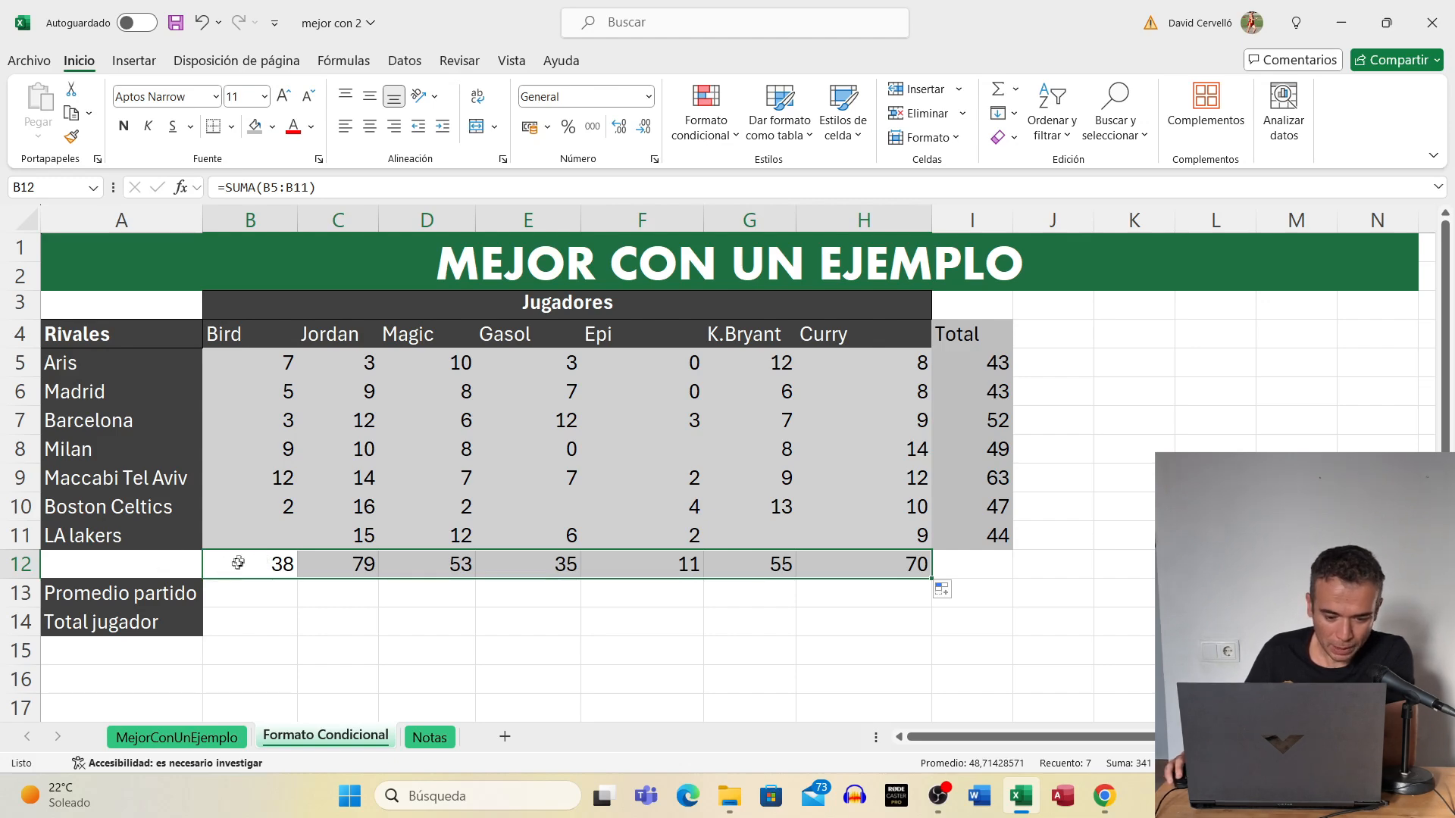
# Fill the player totals in B12:H12 with a darker grey than the Total column.
pyautogui.click(272, 129)
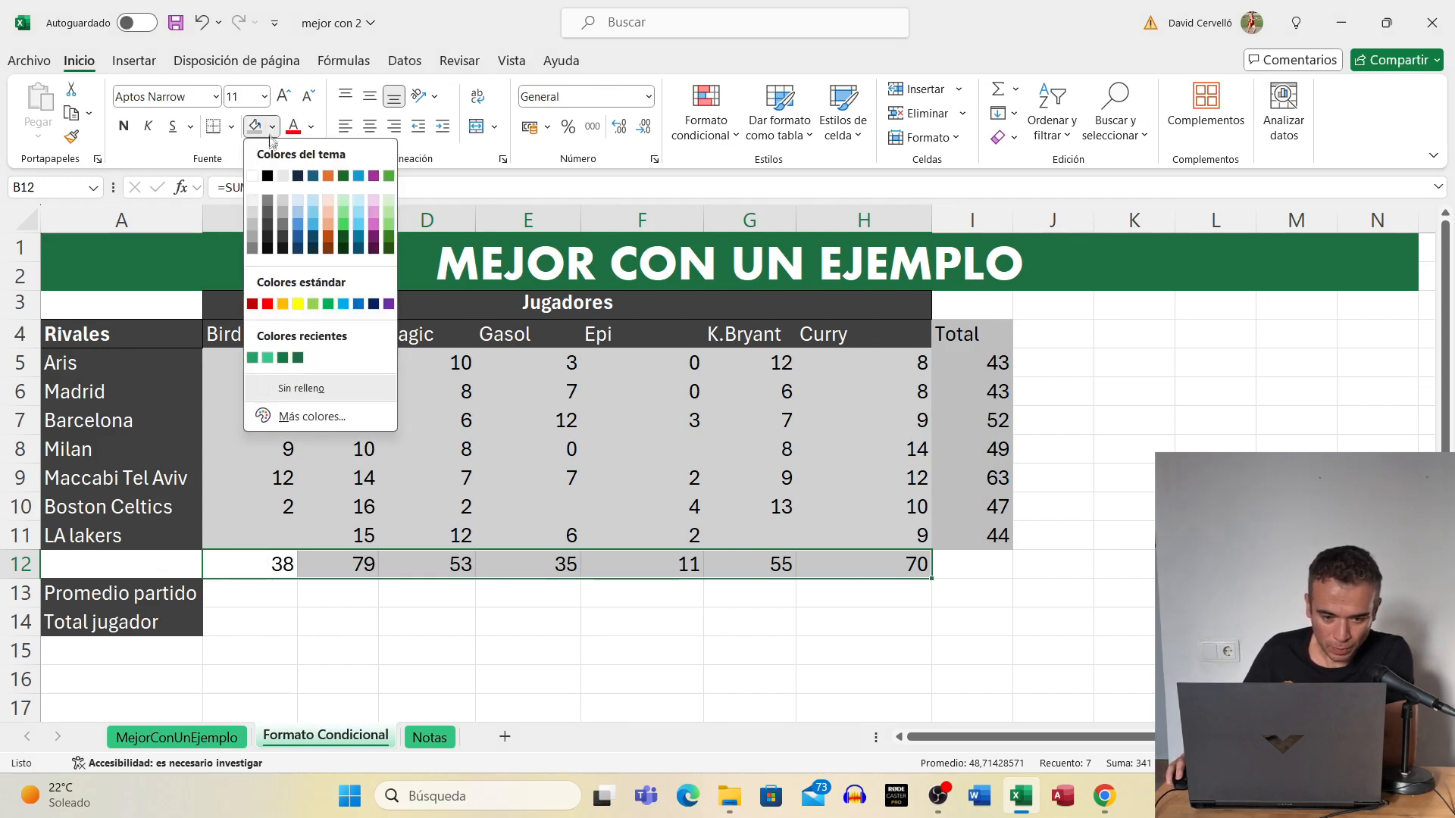
pyautogui.click(253, 238)
pyautogui.click(341, 448)
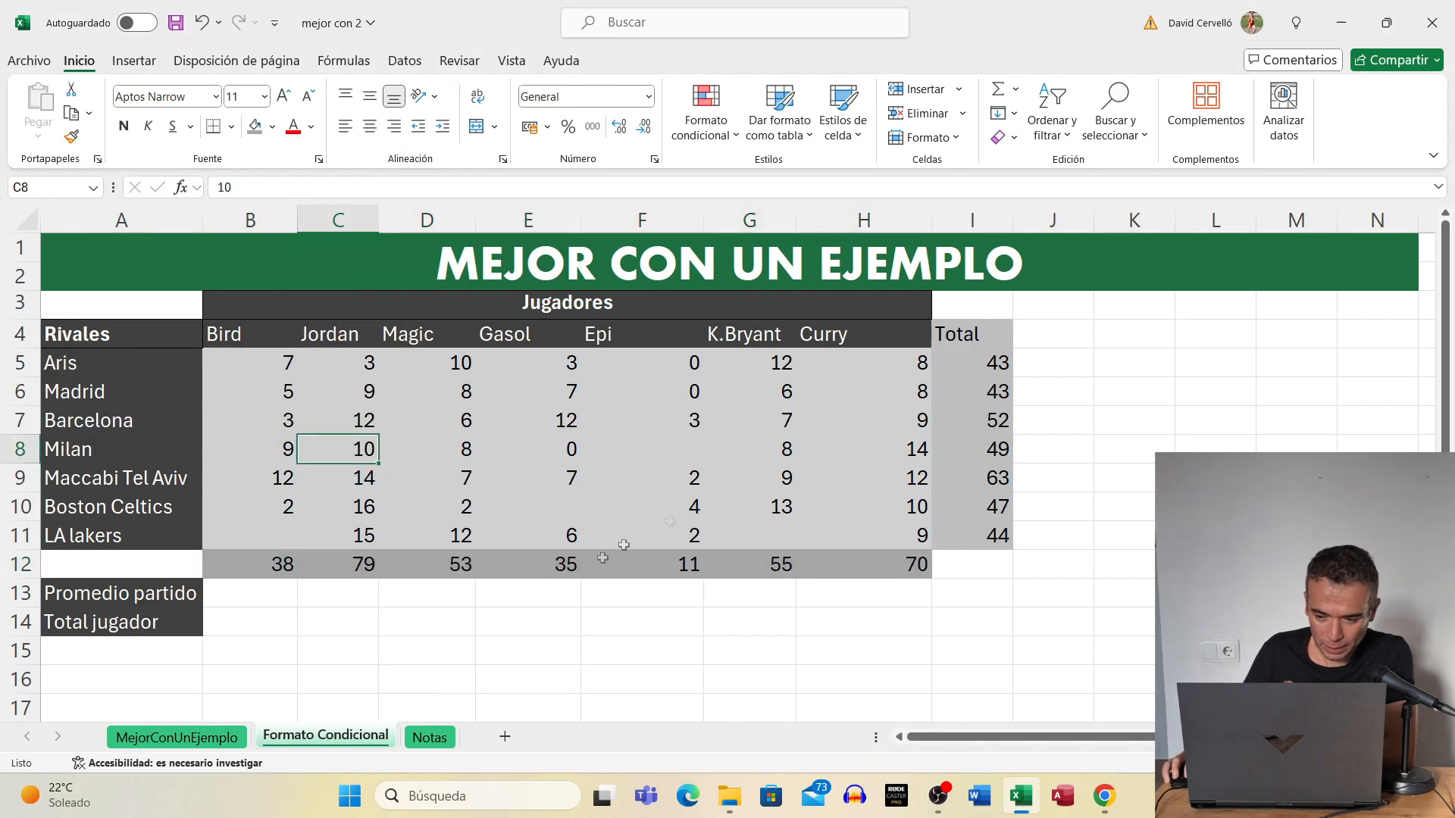
# Make the totals per rival in I5:I11 and the totals per player in B12:H12 bold.
pyautogui.moveTo(952, 364); pyautogui.dragTo(985, 540)
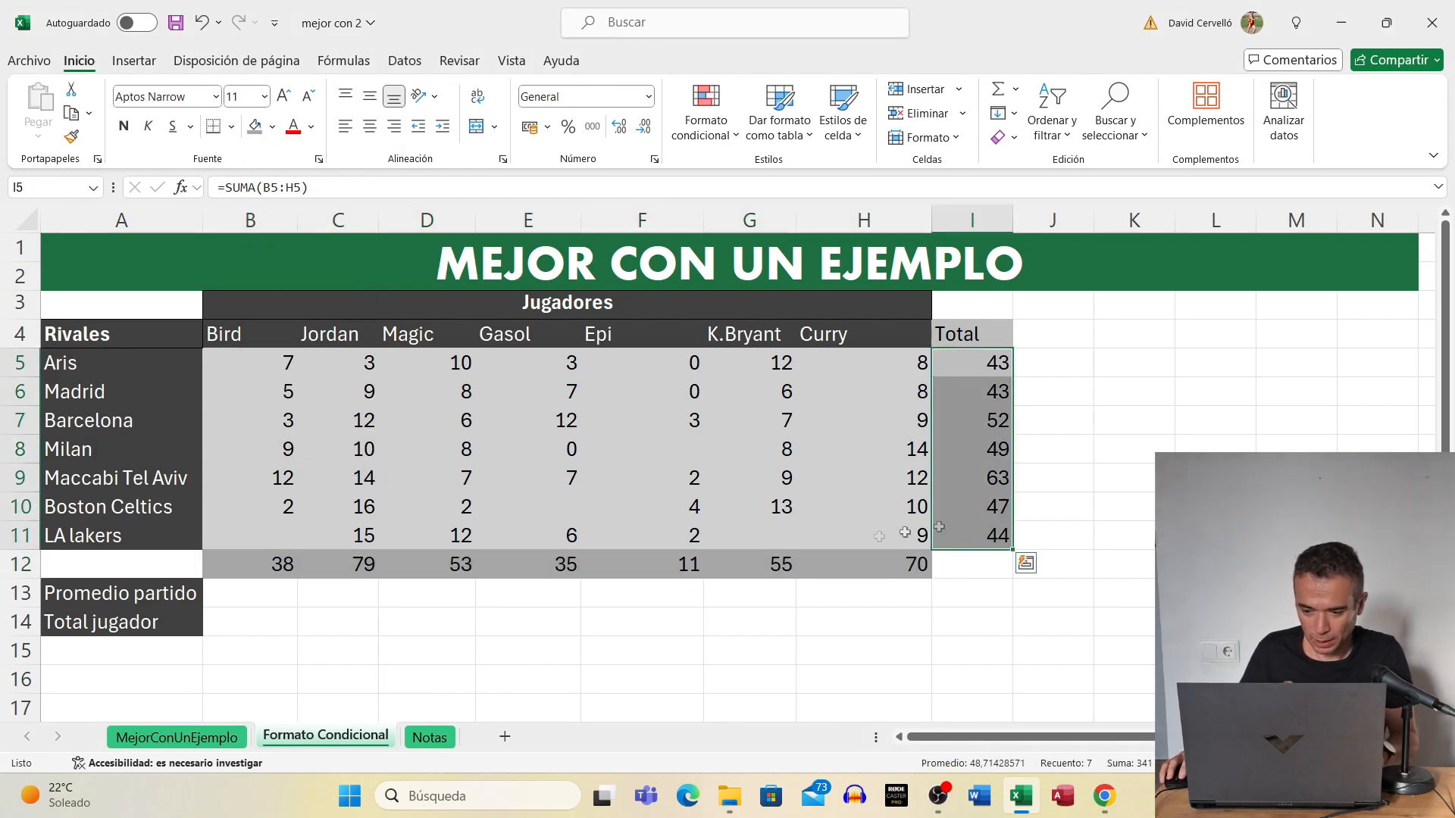
pyautogui.moveTo(292, 564); pyautogui.dragTo(864, 564)
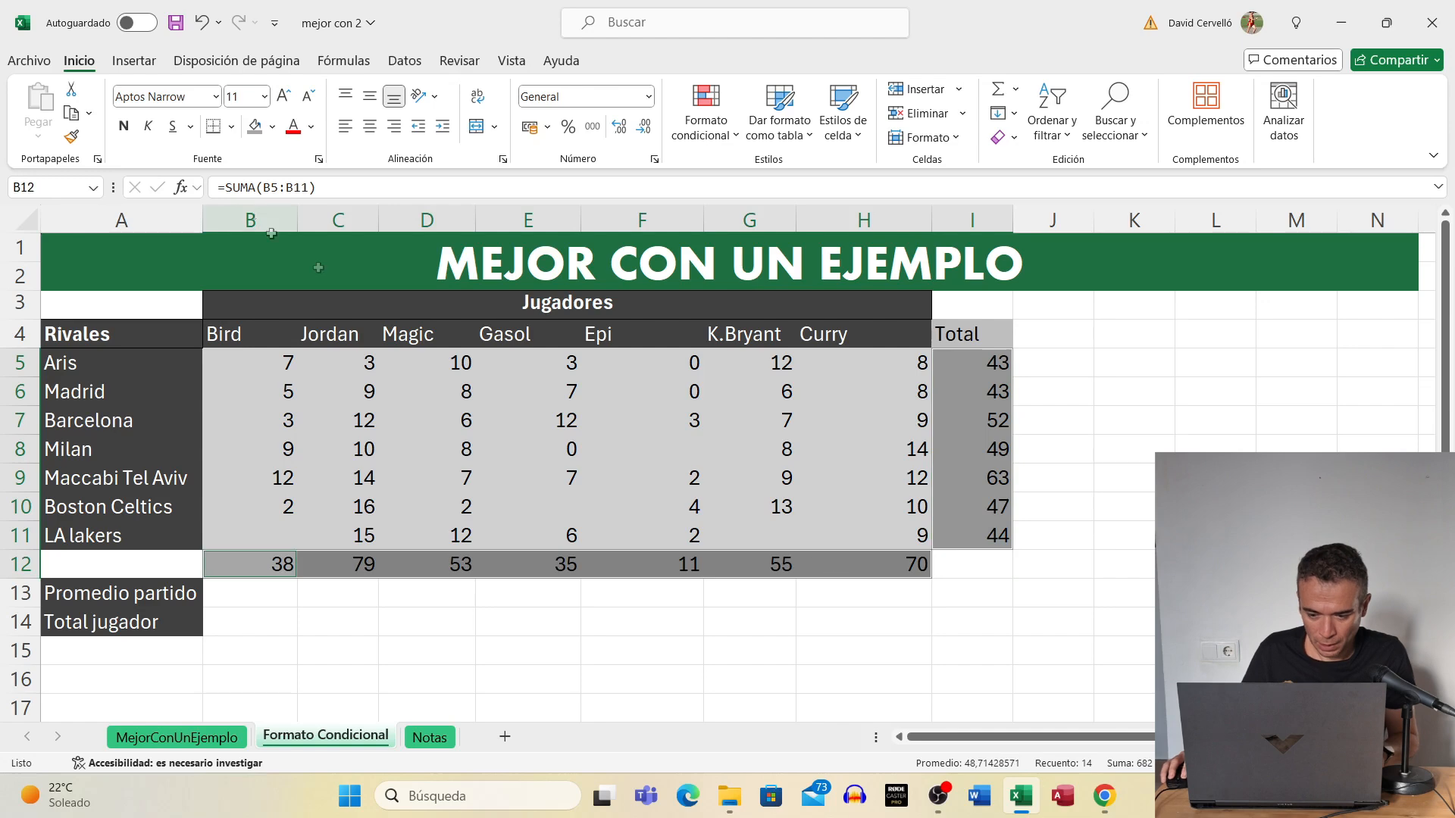
pyautogui.click(123, 126)
pyautogui.click(404, 467)
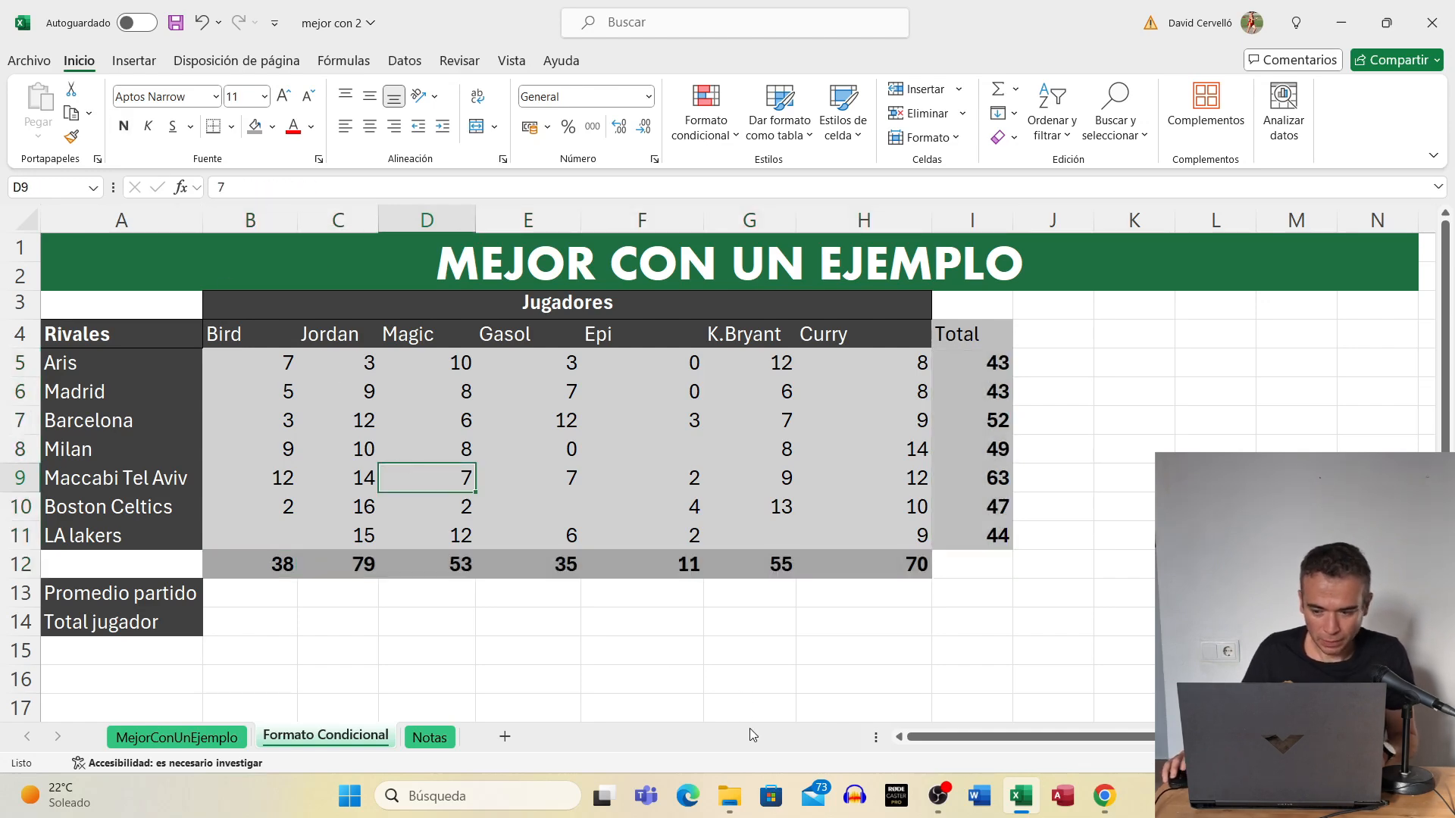
pyautogui.click(547, 643)
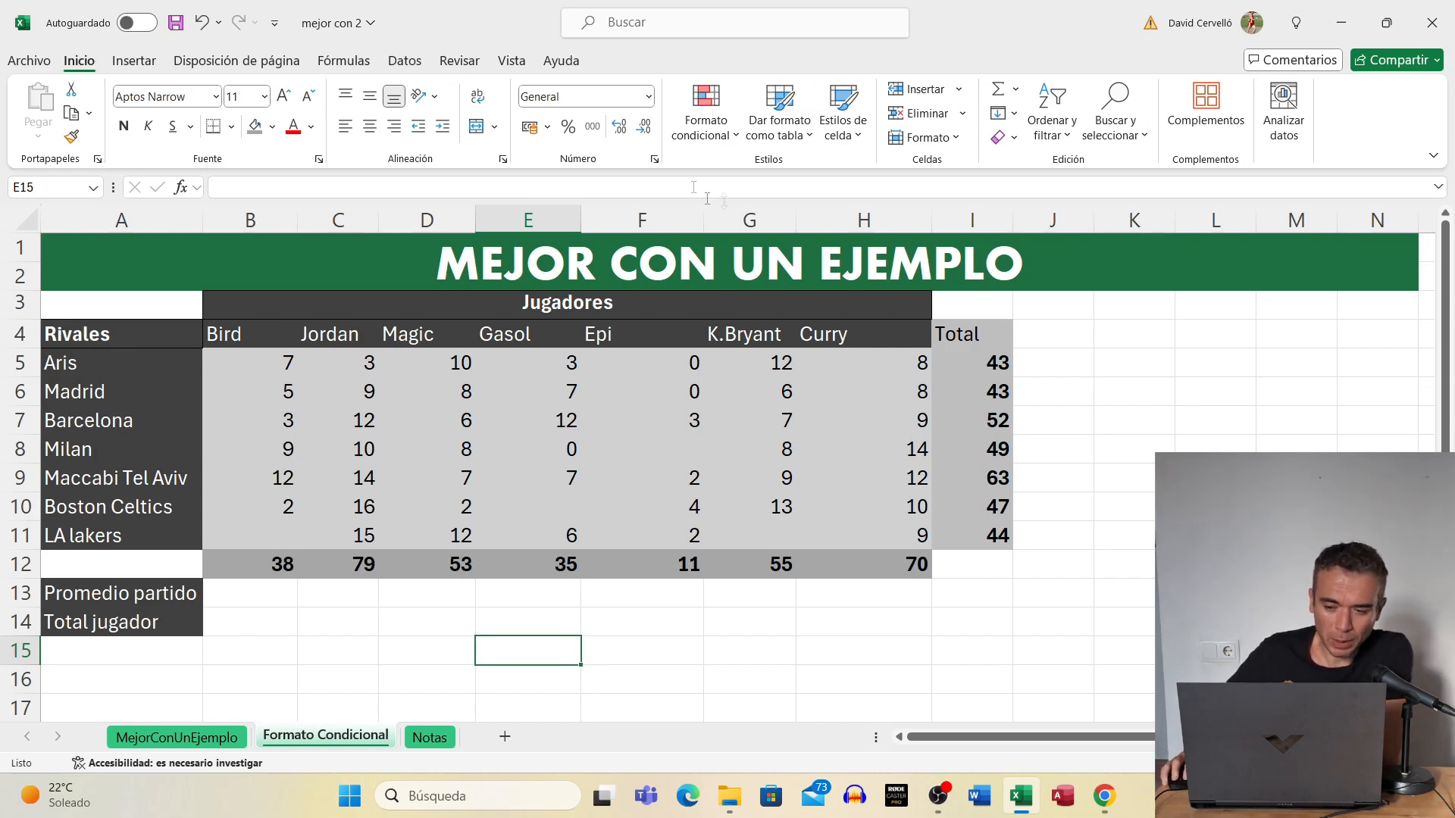
pyautogui.click(738, 140)
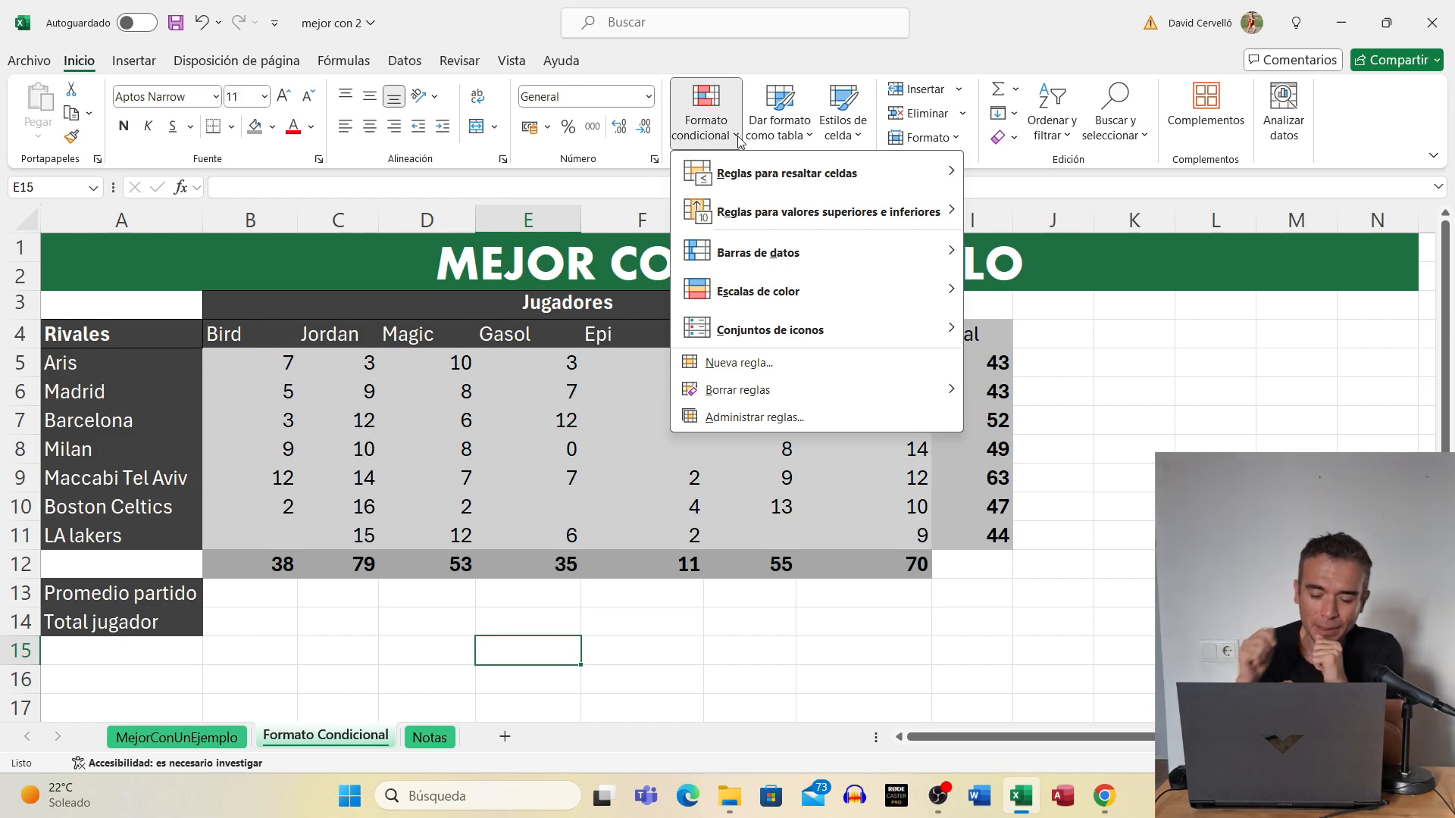
pyautogui.click(287, 387)
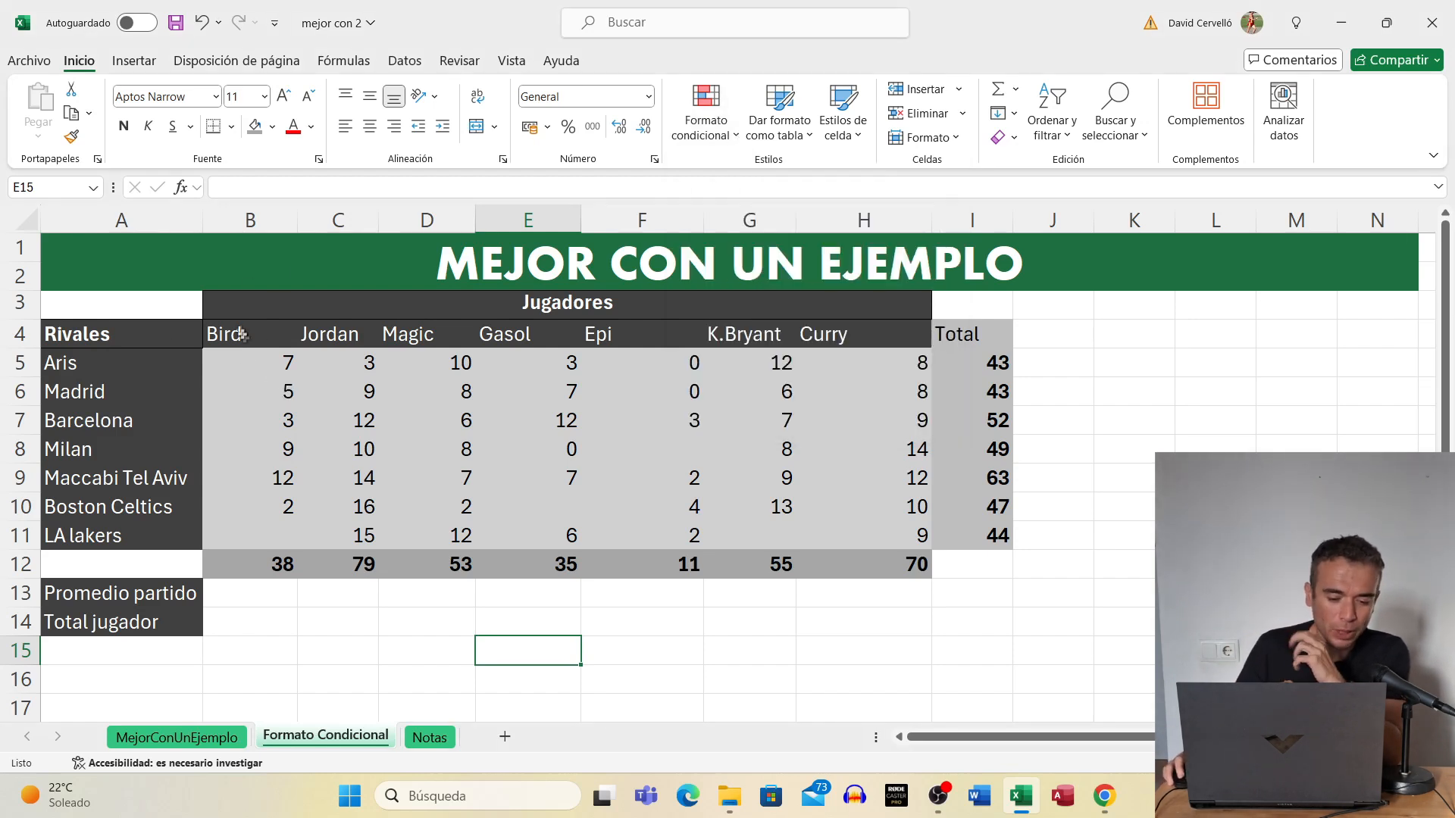
pyautogui.moveTo(156, 339); pyautogui.dragTo(887, 535)
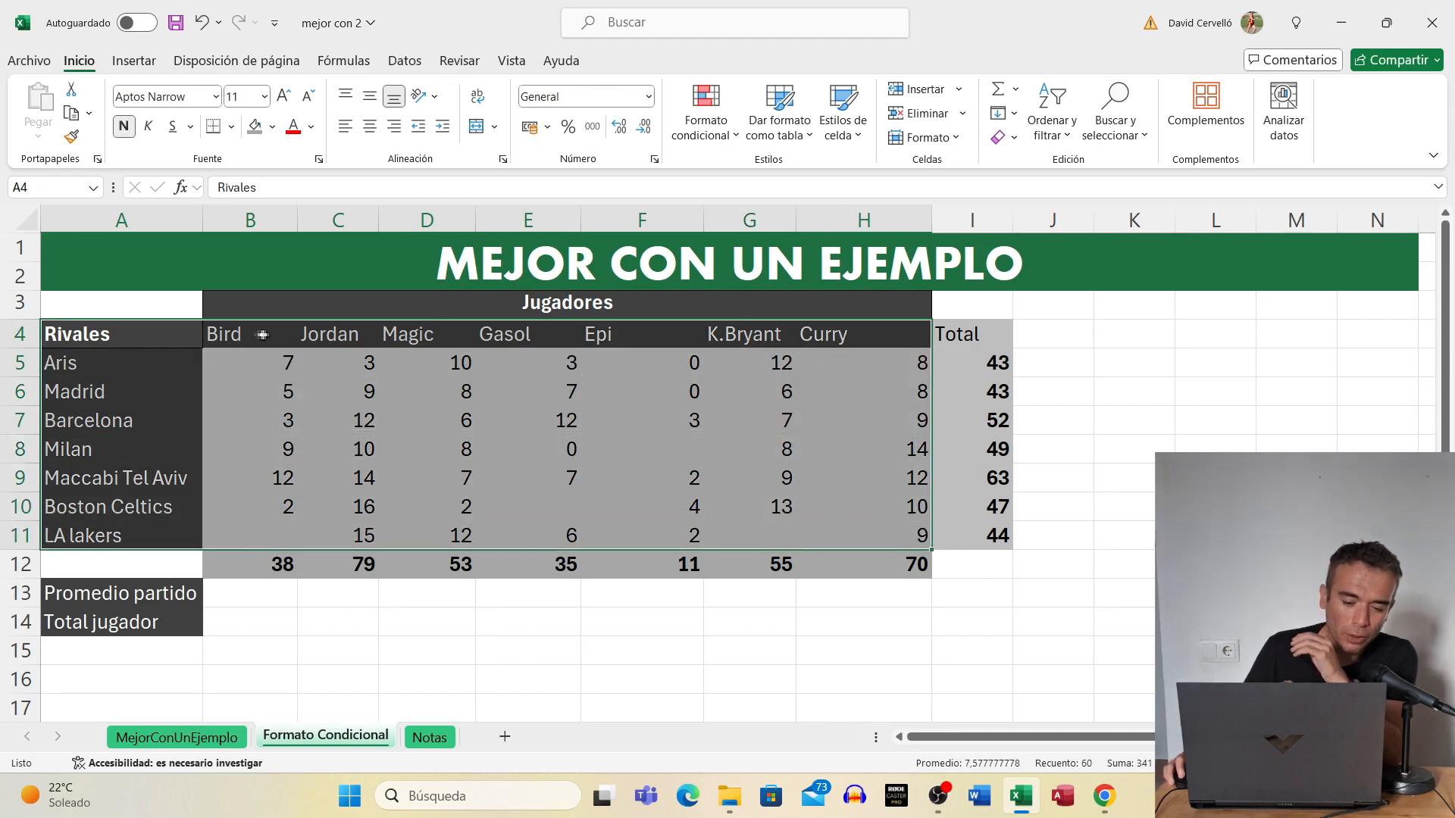
pyautogui.click(362, 391)
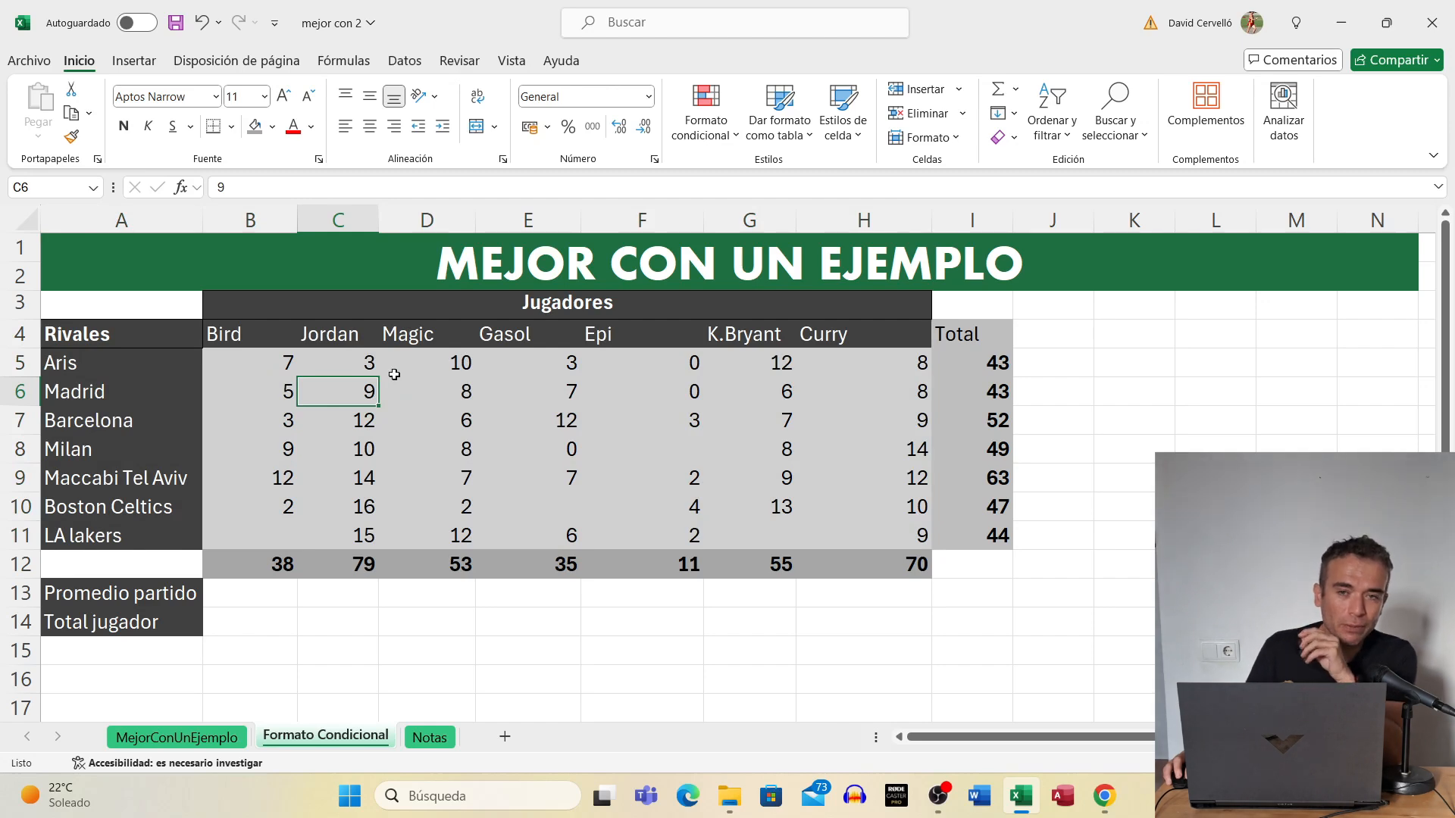
# Set up a "greater than" cell-highlighting rule on the scores B5:H11 with a threshold of 9.
pyautogui.moveTo(257, 364); pyautogui.dragTo(902, 520)
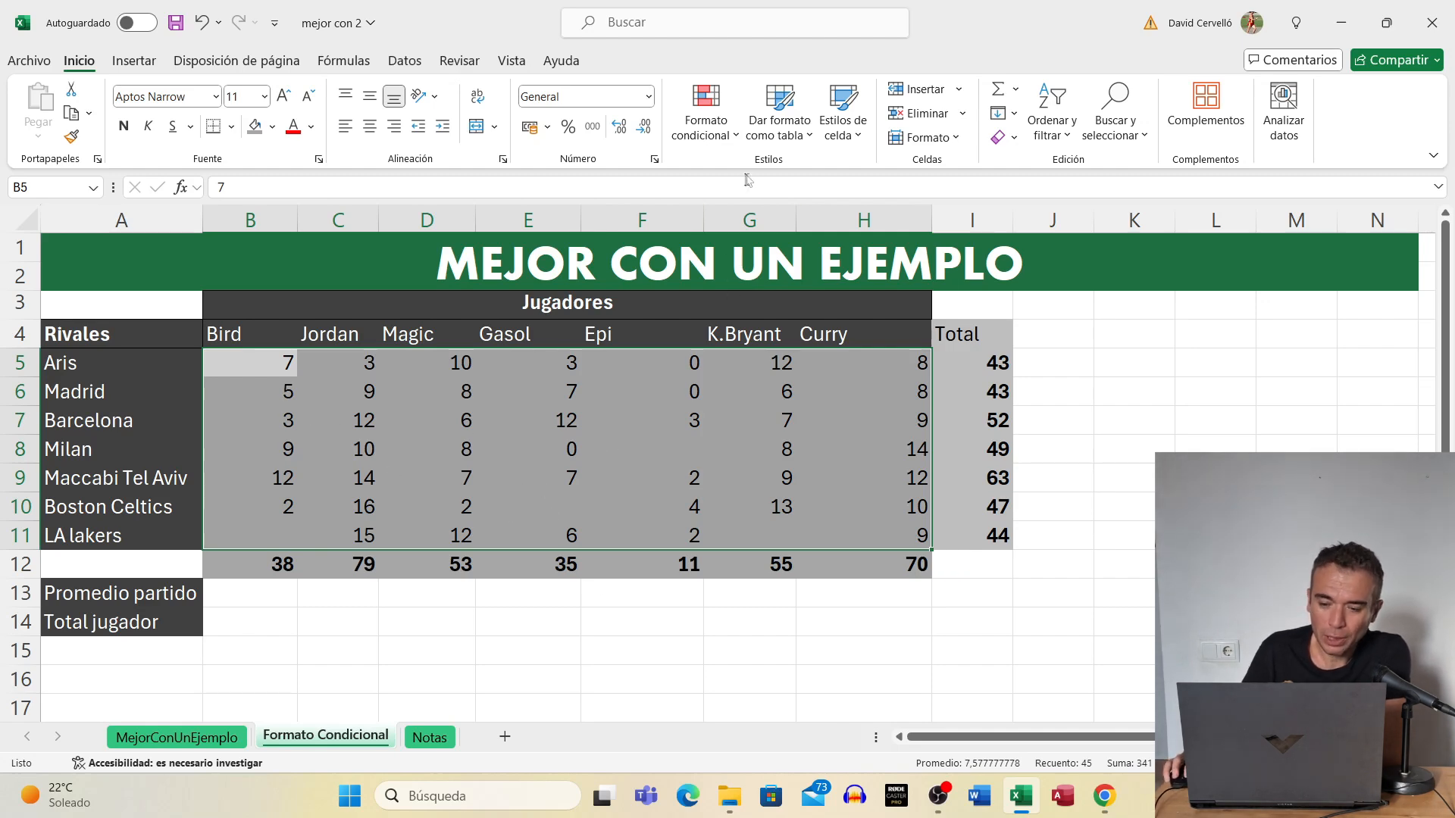
pyautogui.click(735, 137)
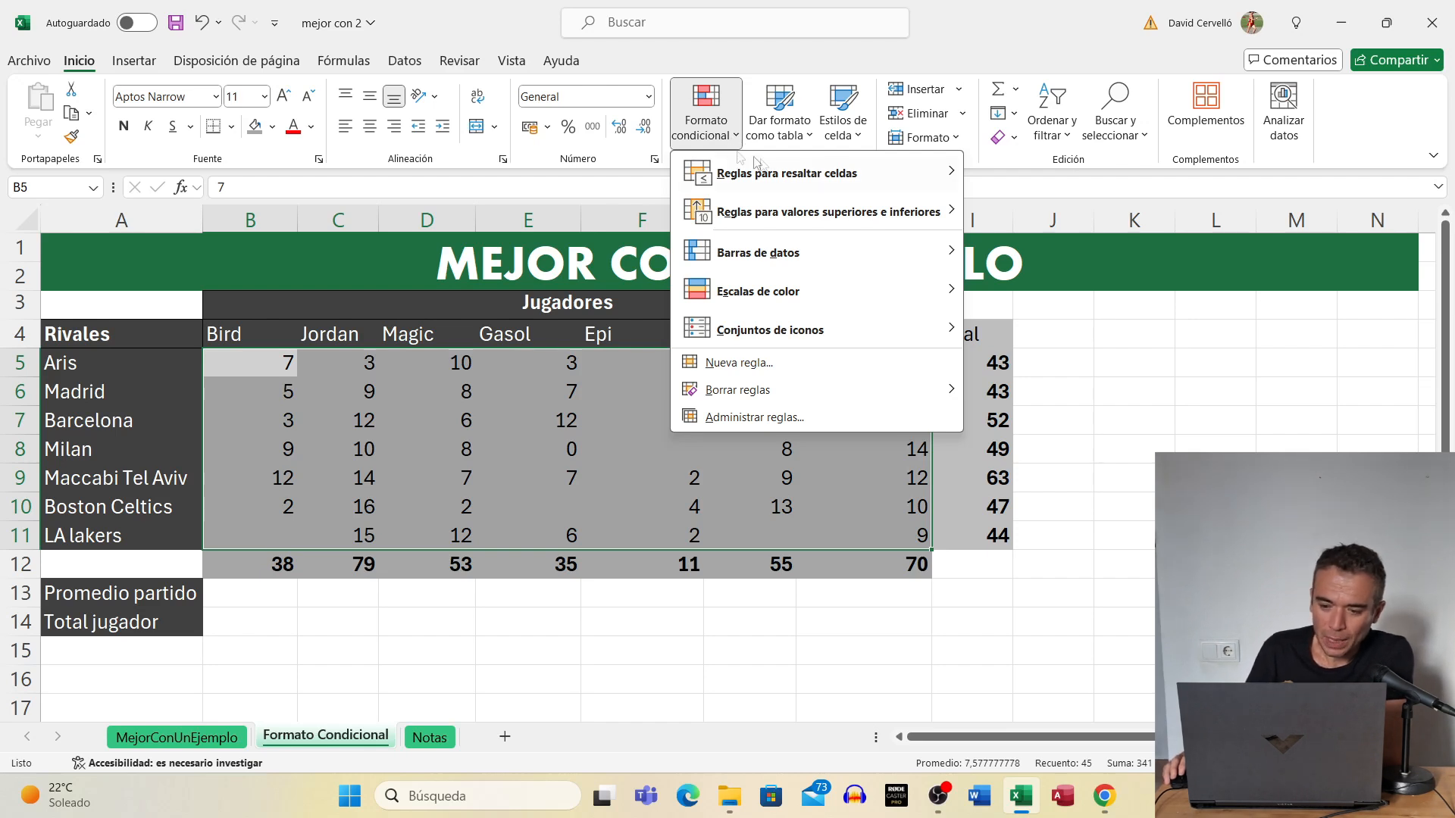
pyautogui.moveTo(815, 175)
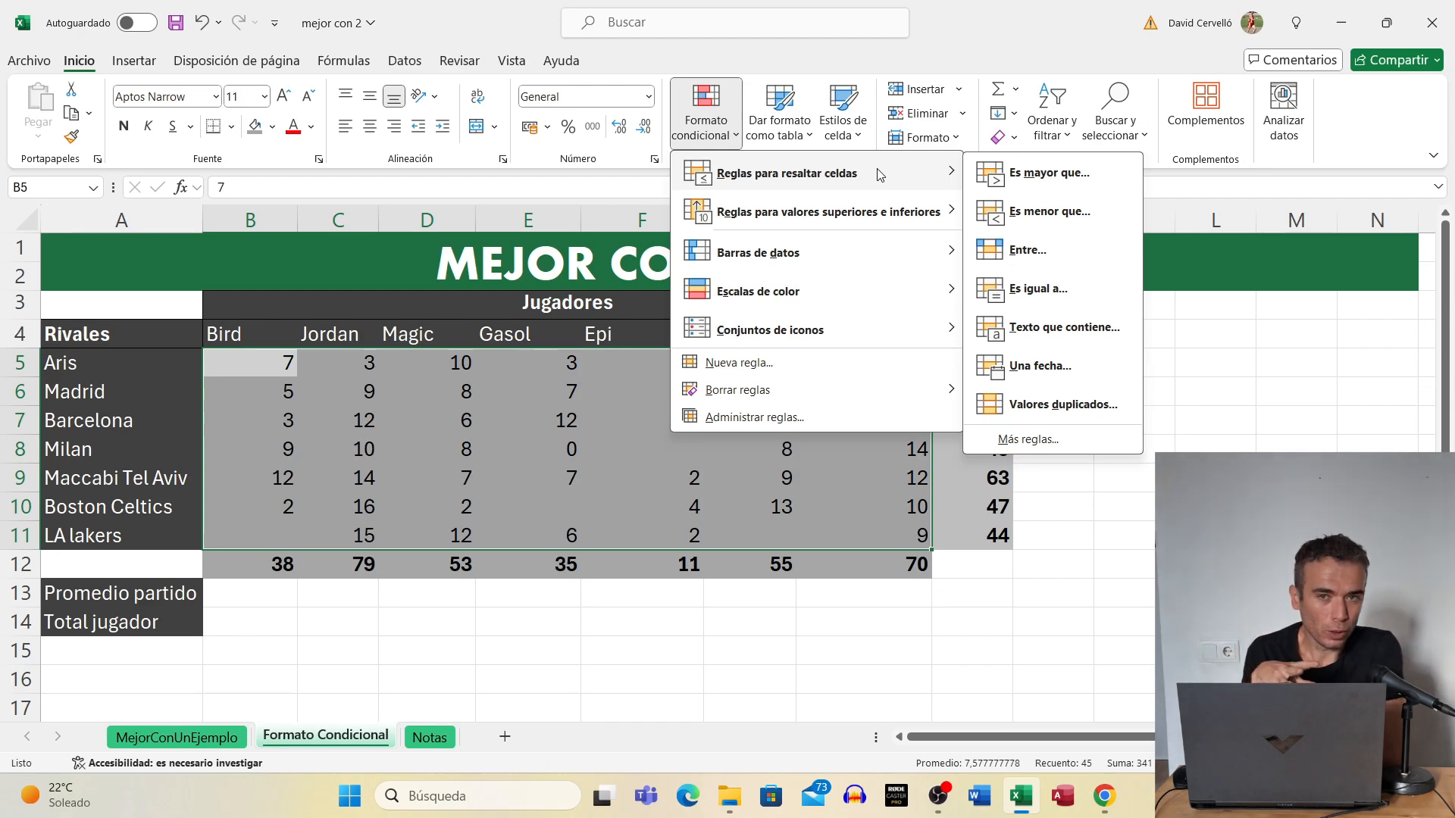
pyautogui.click(1071, 181)
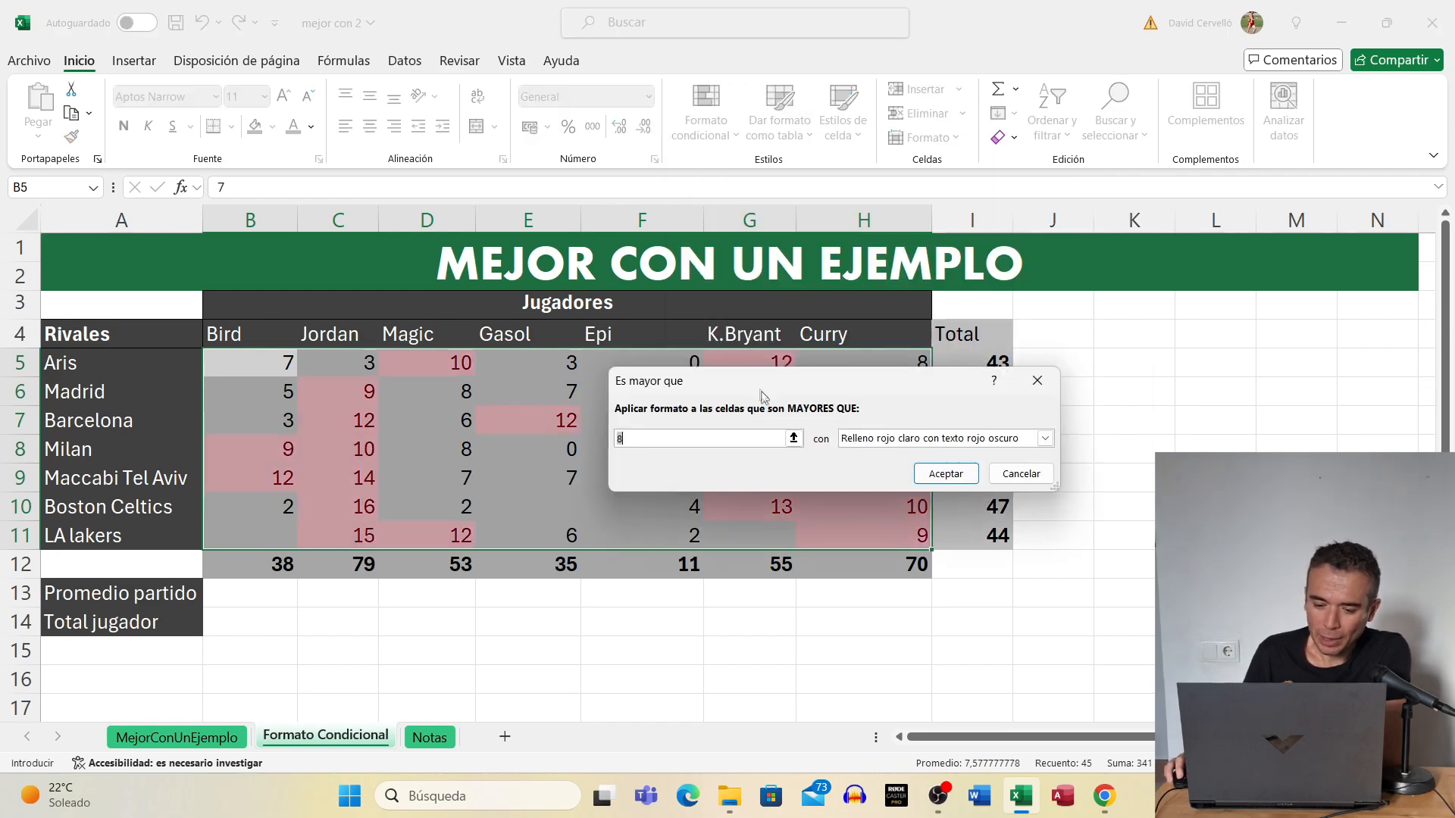
pyautogui.moveTo(764, 387); pyautogui.dragTo(552, 205)
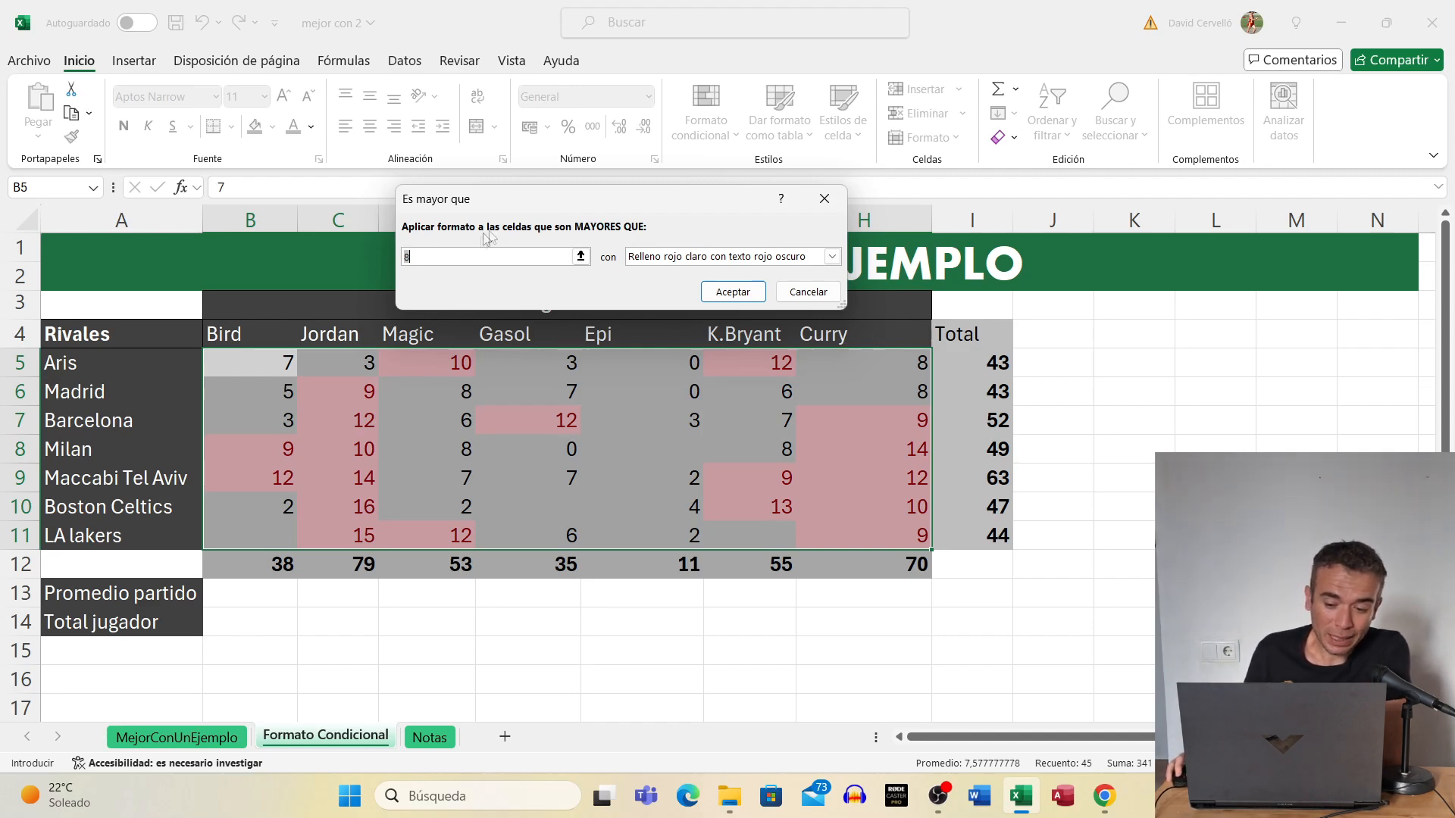
pyautogui.press('BackSpace')
pyautogui.write('9')
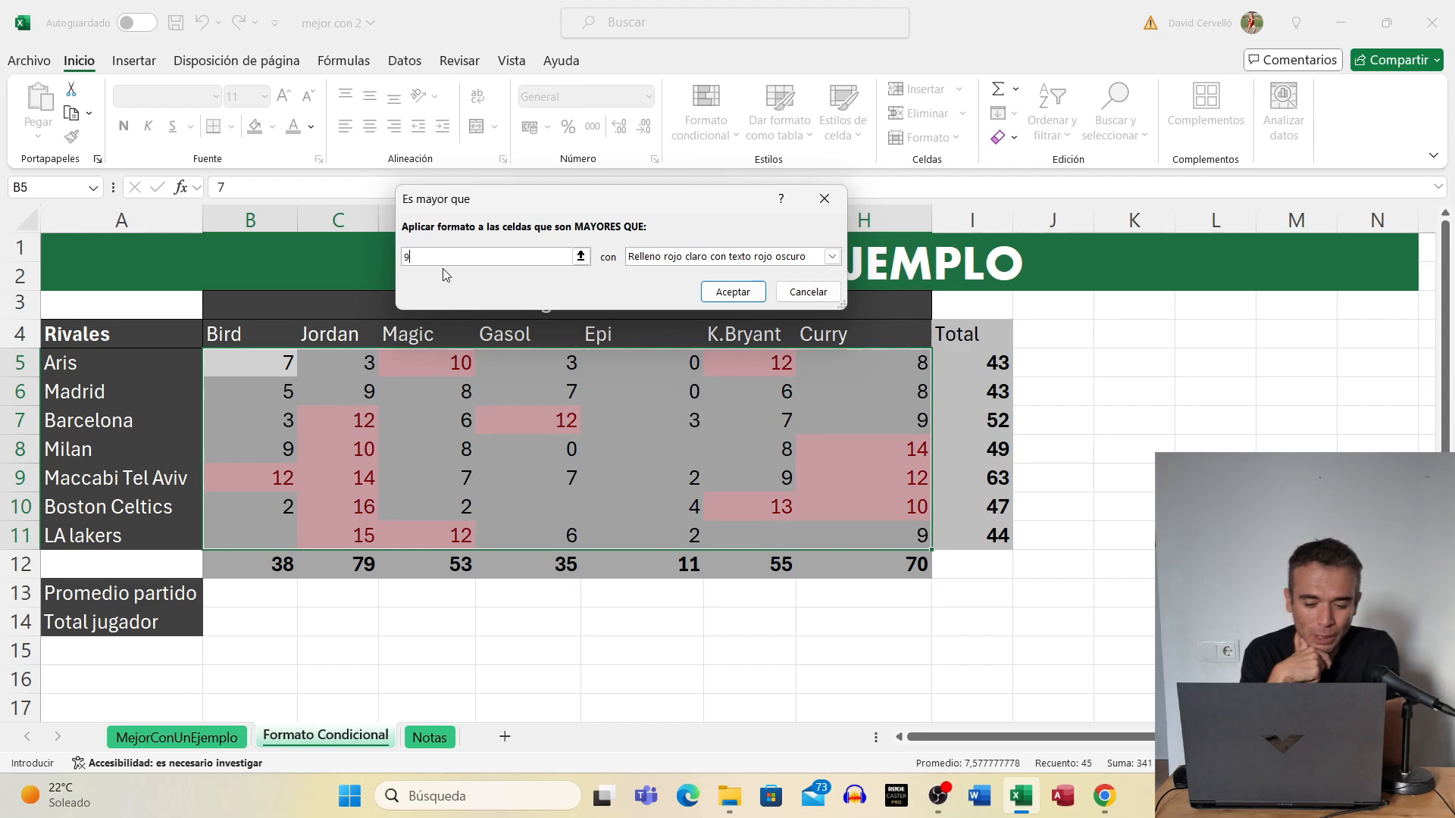
# Give the rule the green fill with dark green text format and apply it to the scores.
pyautogui.click(834, 257)
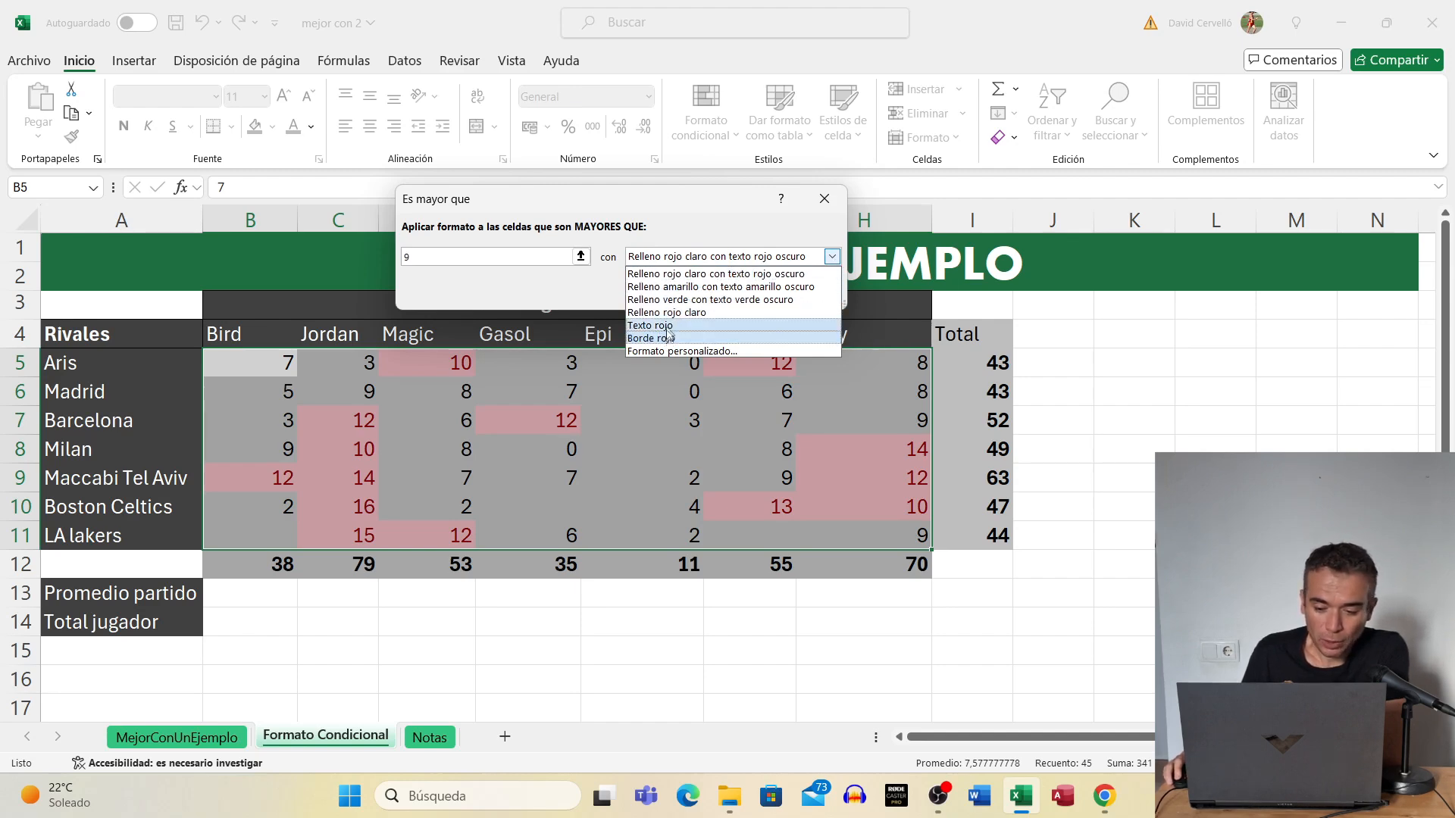
pyautogui.click(694, 300)
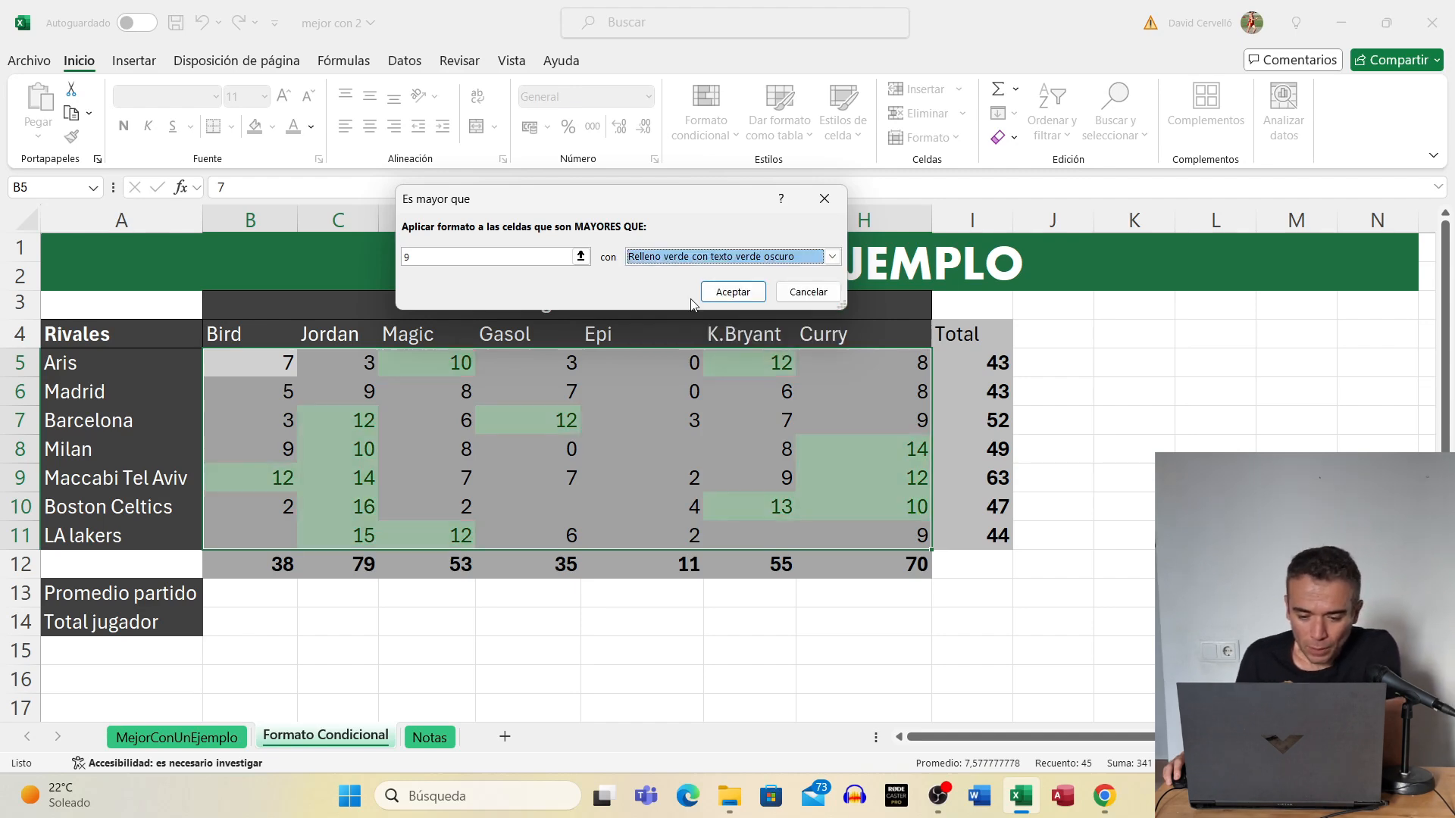
pyautogui.click(831, 257)
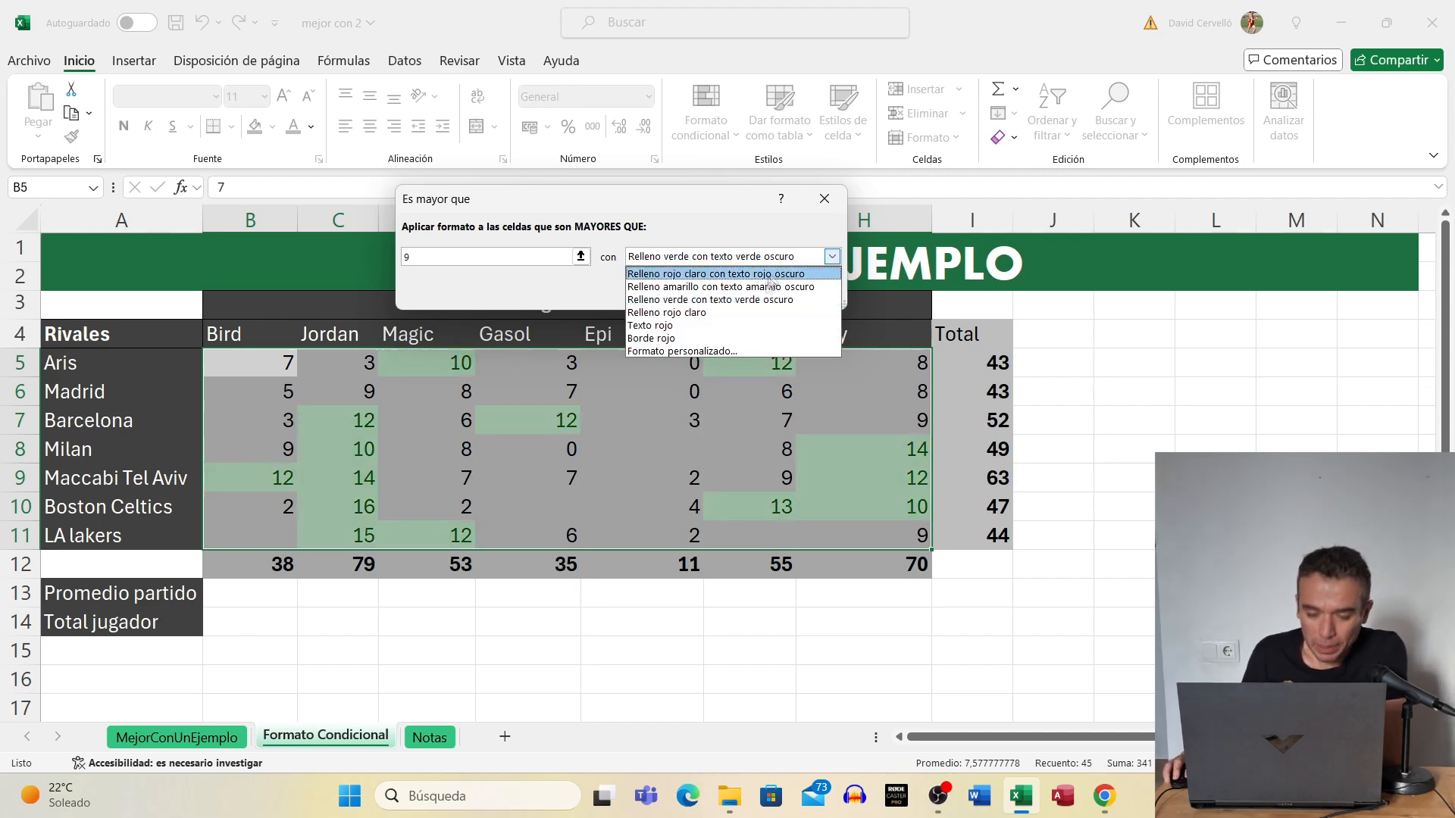
pyautogui.click(702, 226)
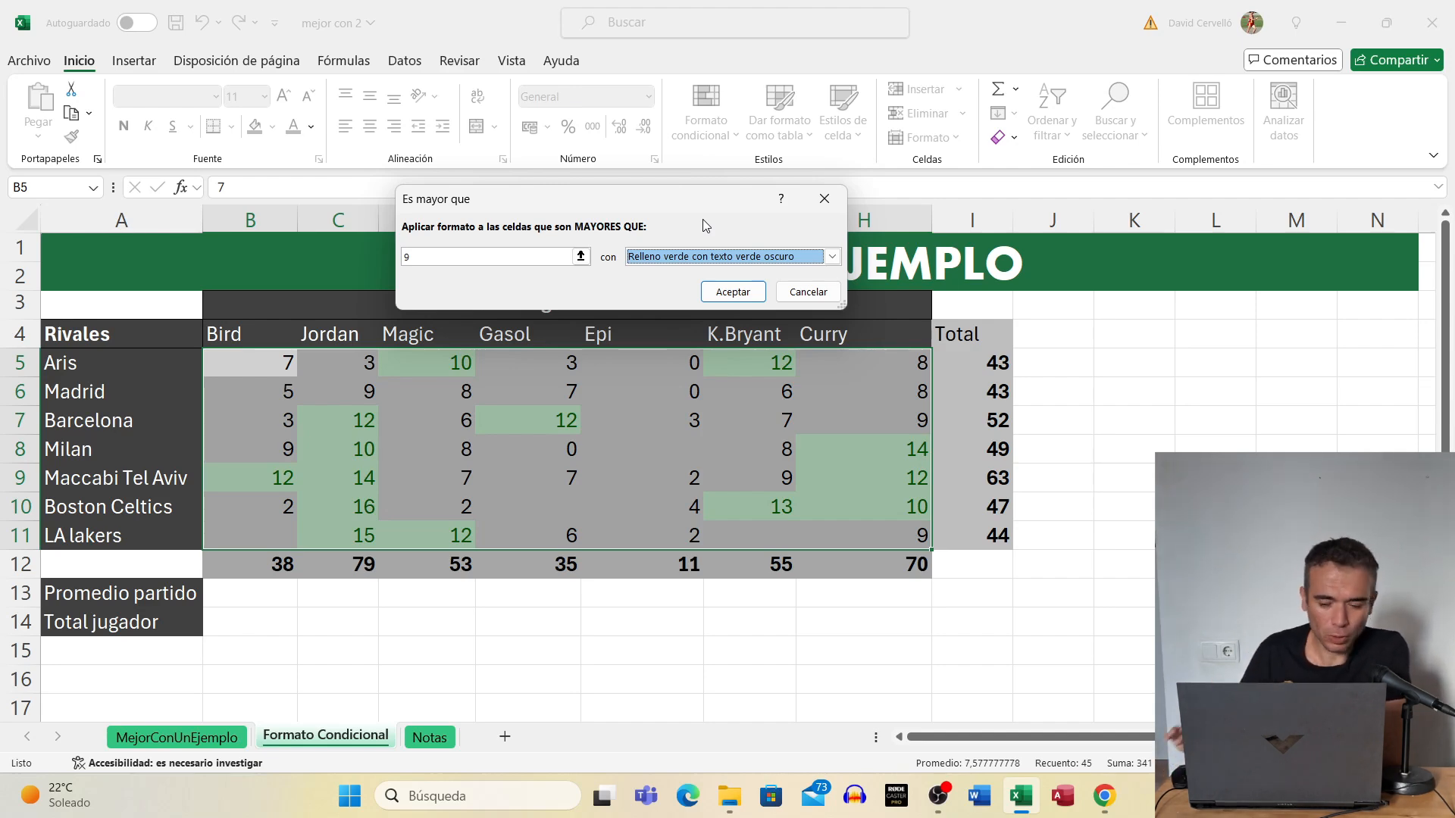
pyautogui.click(733, 294)
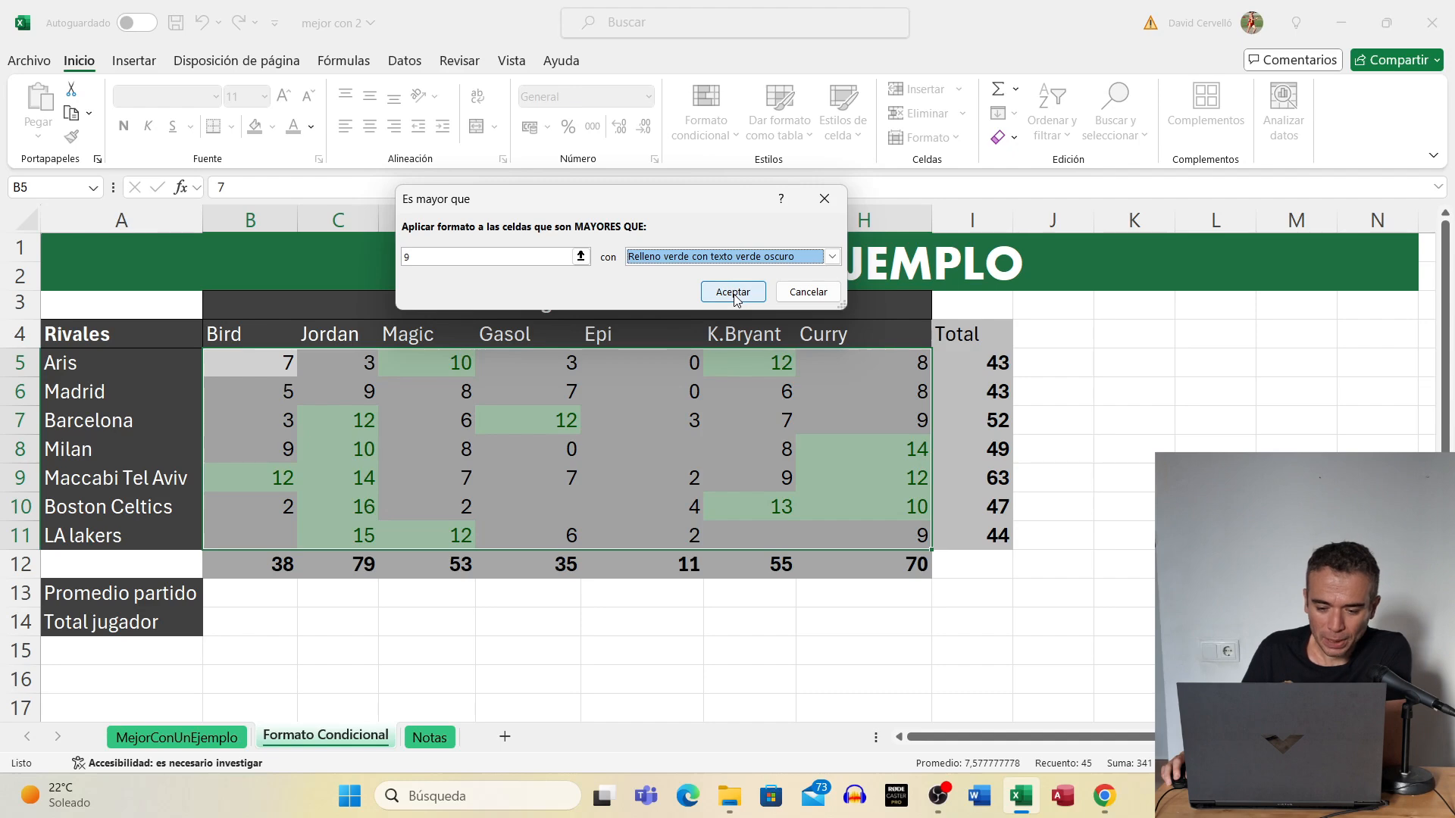
pyautogui.click(919, 598)
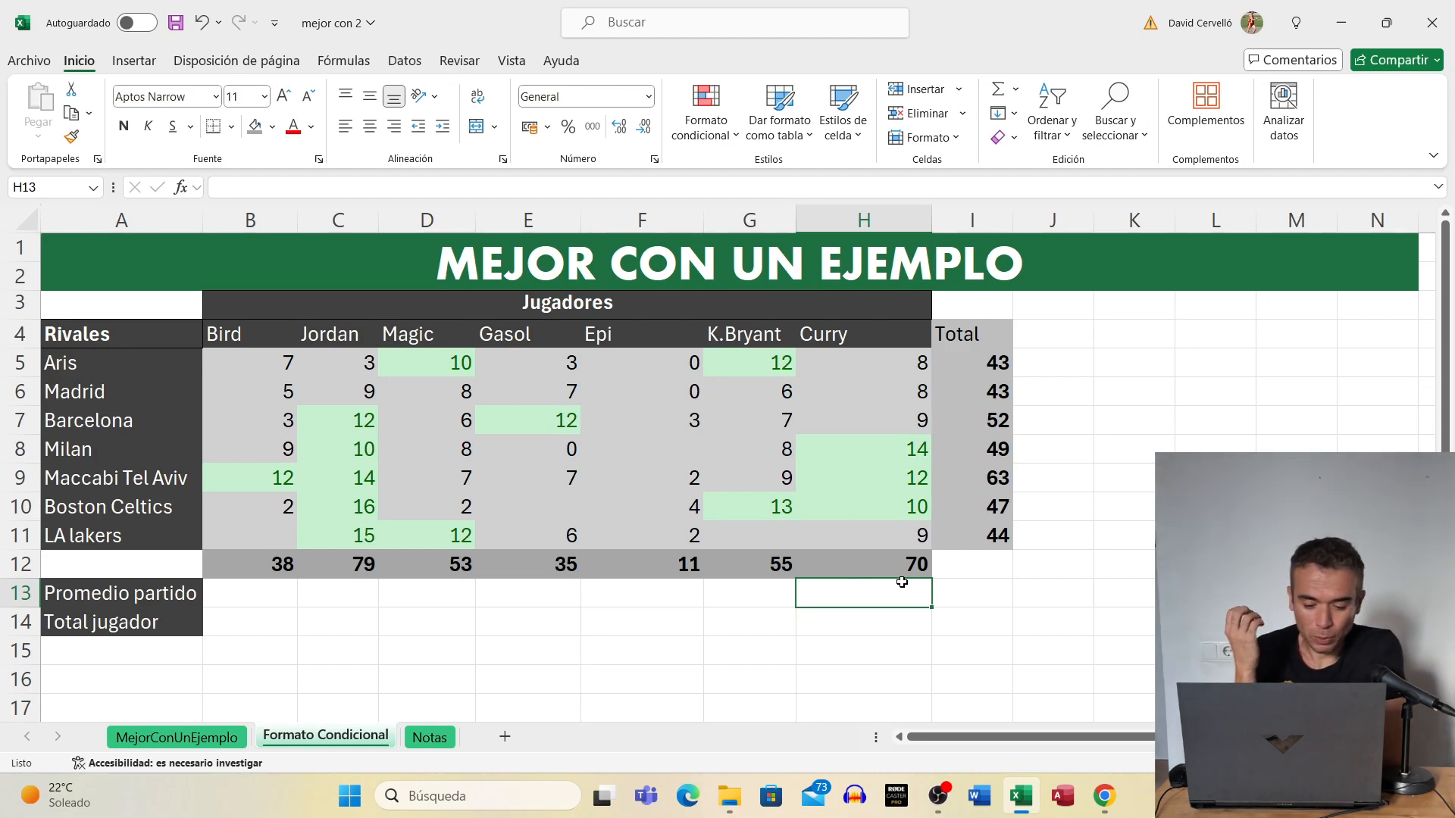
# Change Epi's score against Aris in F5 to 12.
pyautogui.click(635, 364)
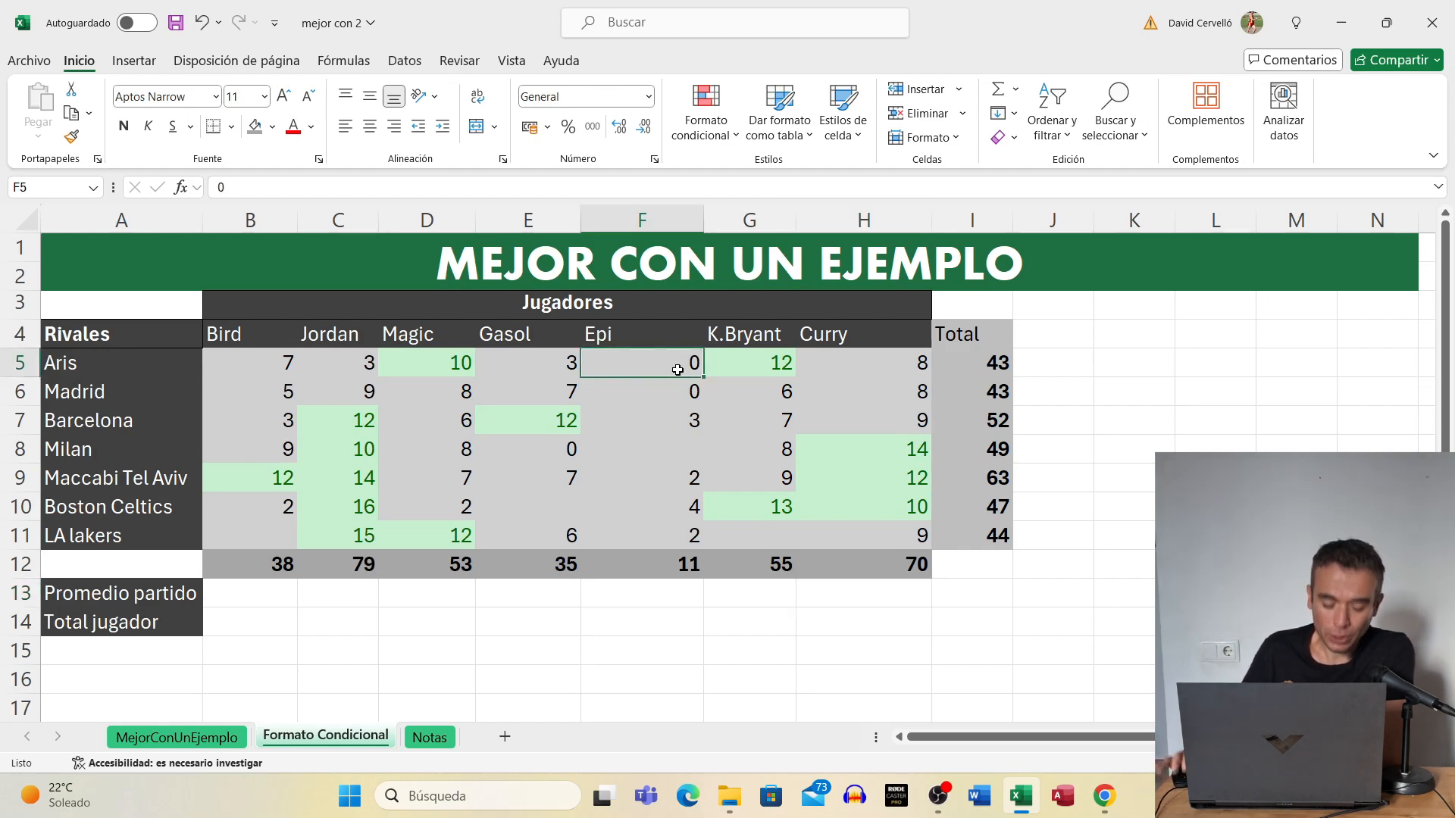
pyautogui.write('12')
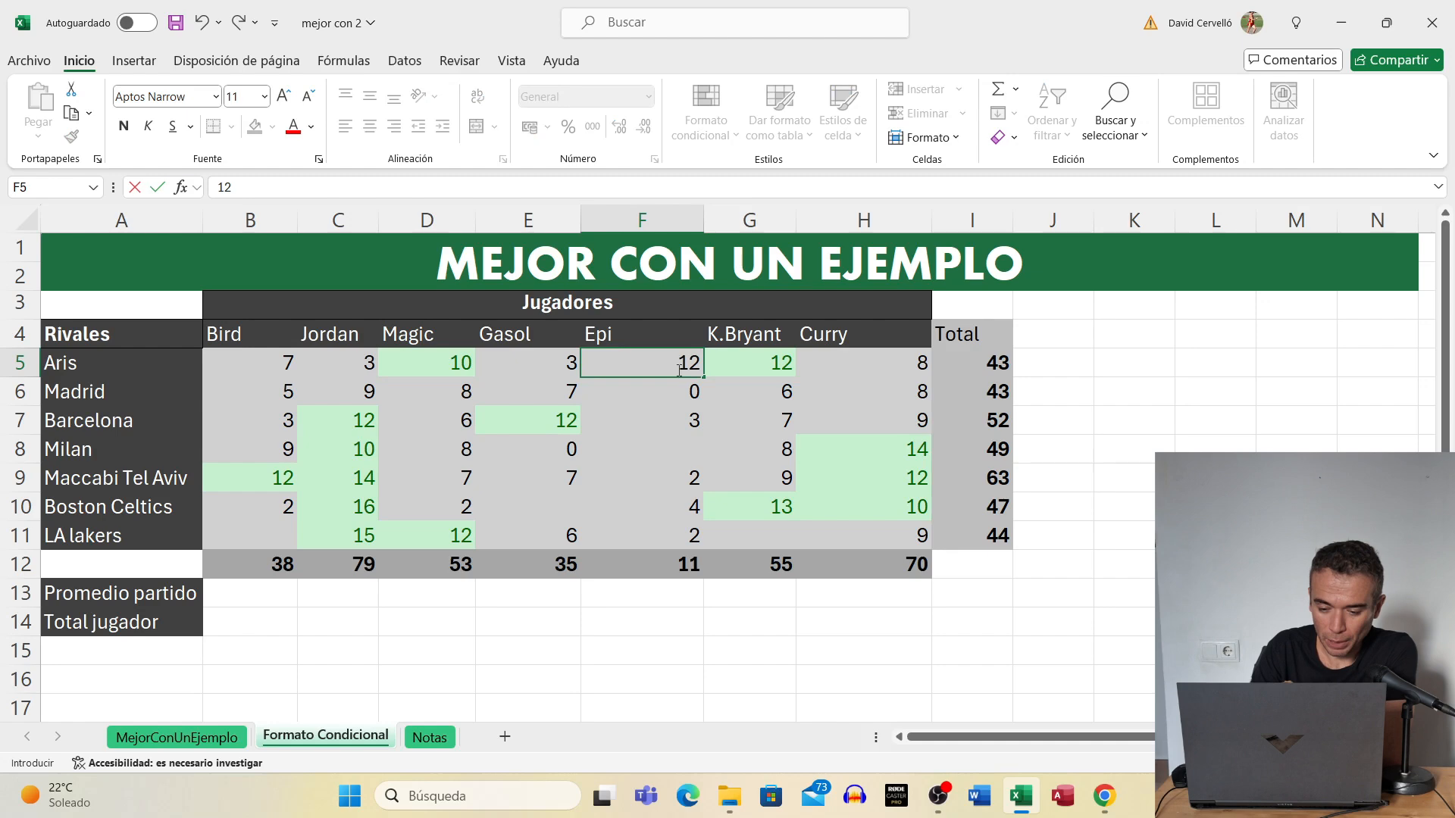
pyautogui.press('Return')
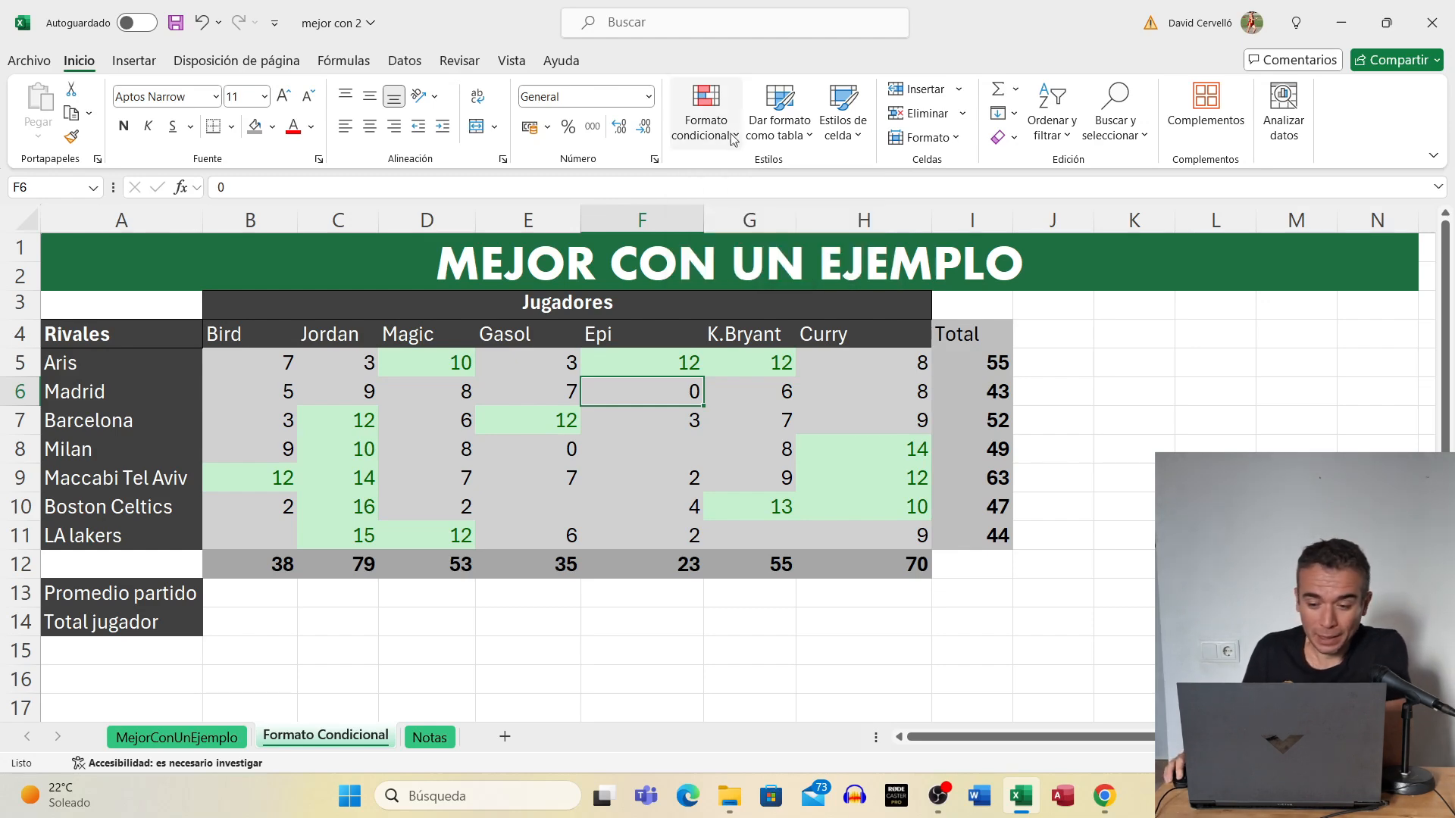
# Review the conditional formatting rules for the current selection in the rules manager, including its scope choices, and close it.
pyautogui.click(733, 139)
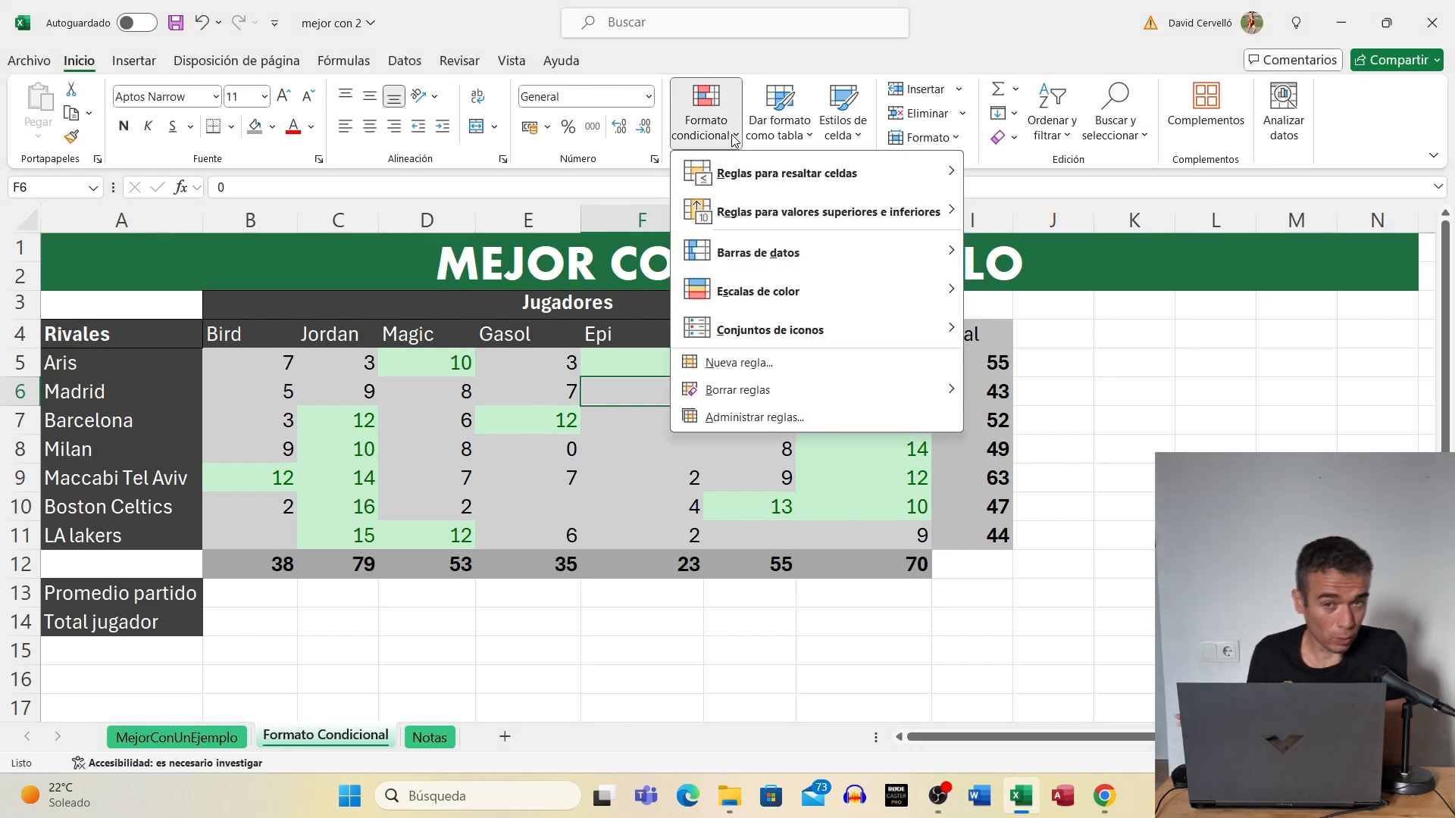
pyautogui.click(765, 422)
pyautogui.moveTo(647, 124); pyautogui.dragTo(637, 264)
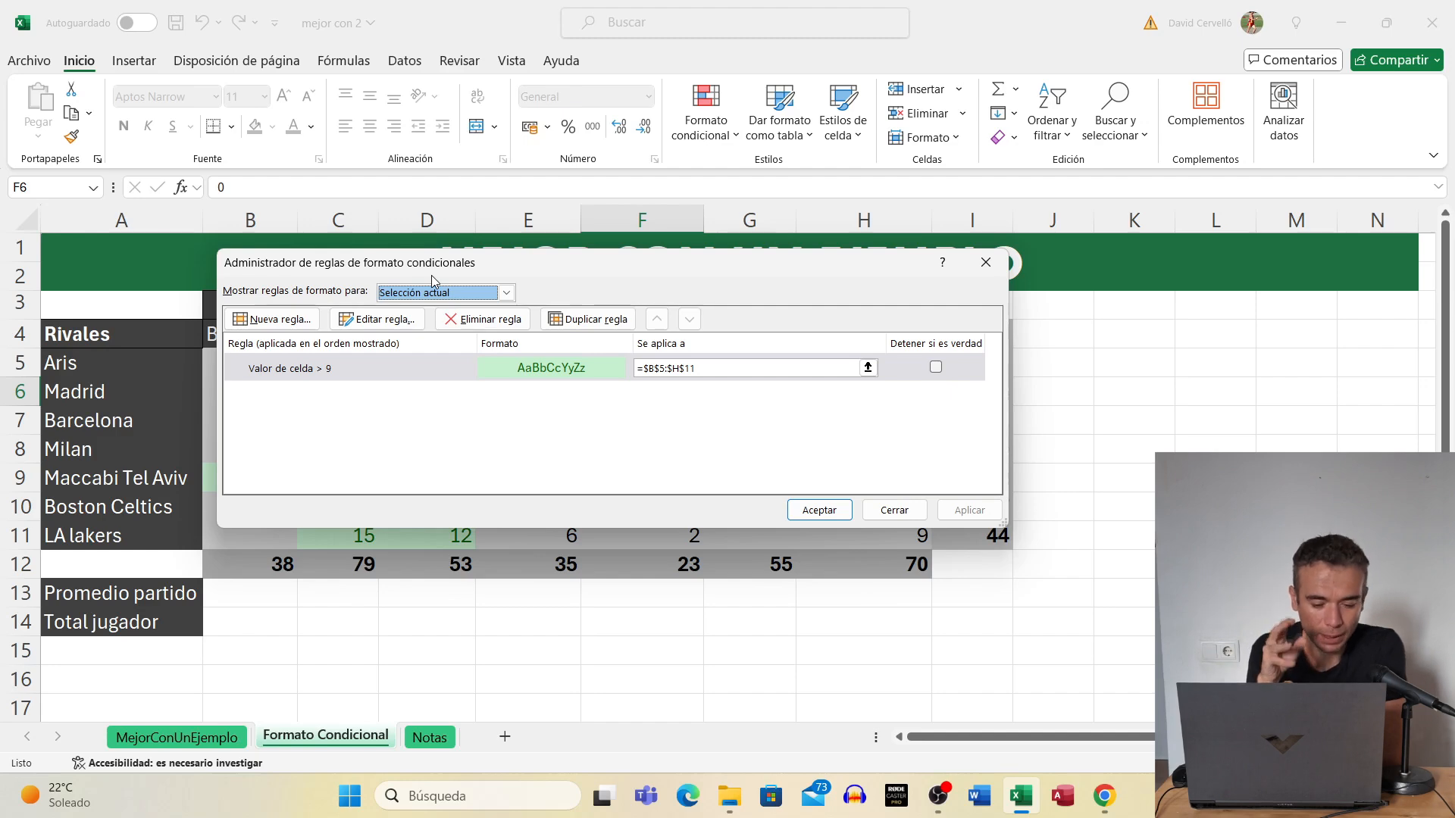
pyautogui.click(509, 295)
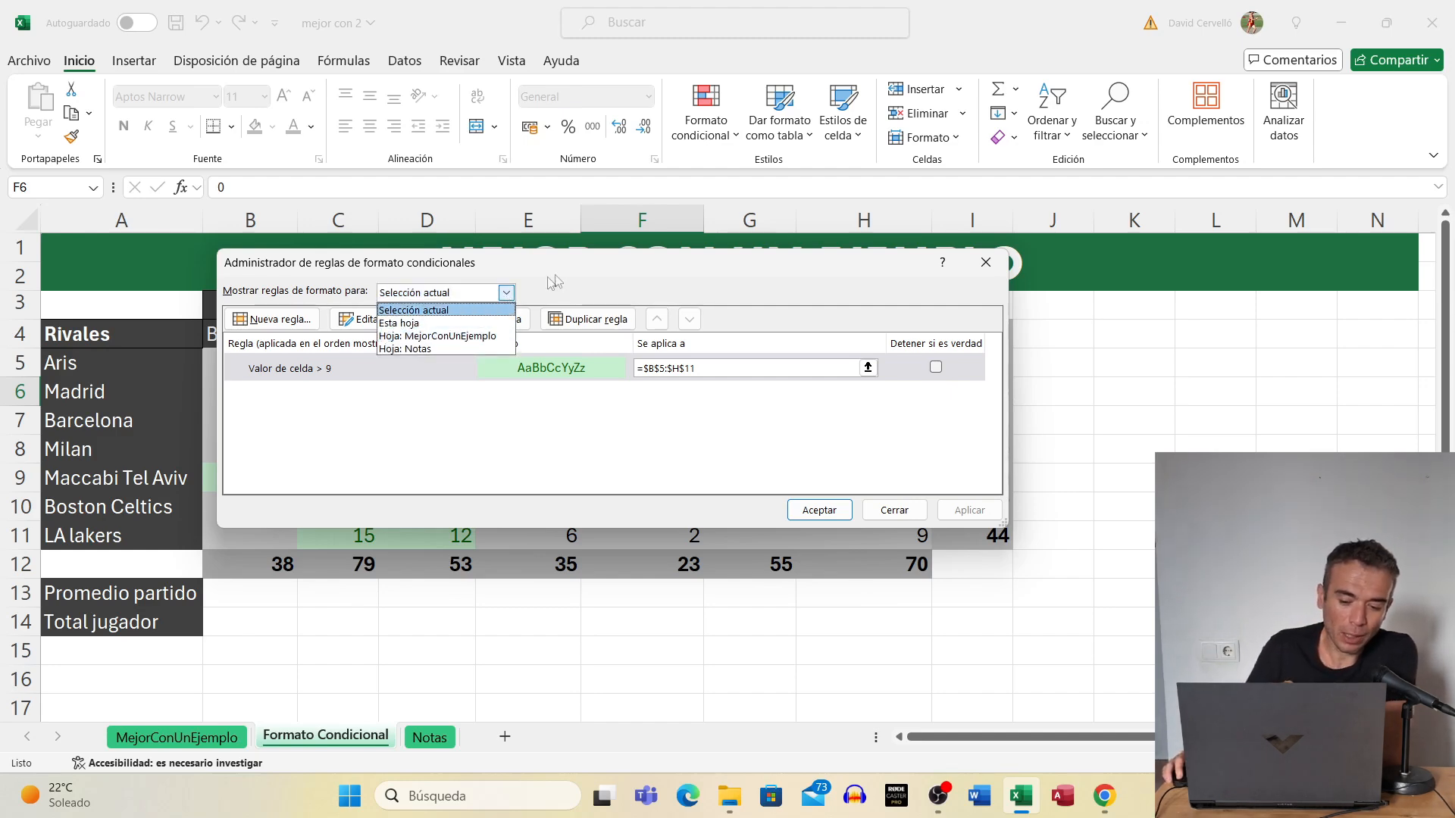
pyautogui.click(424, 310)
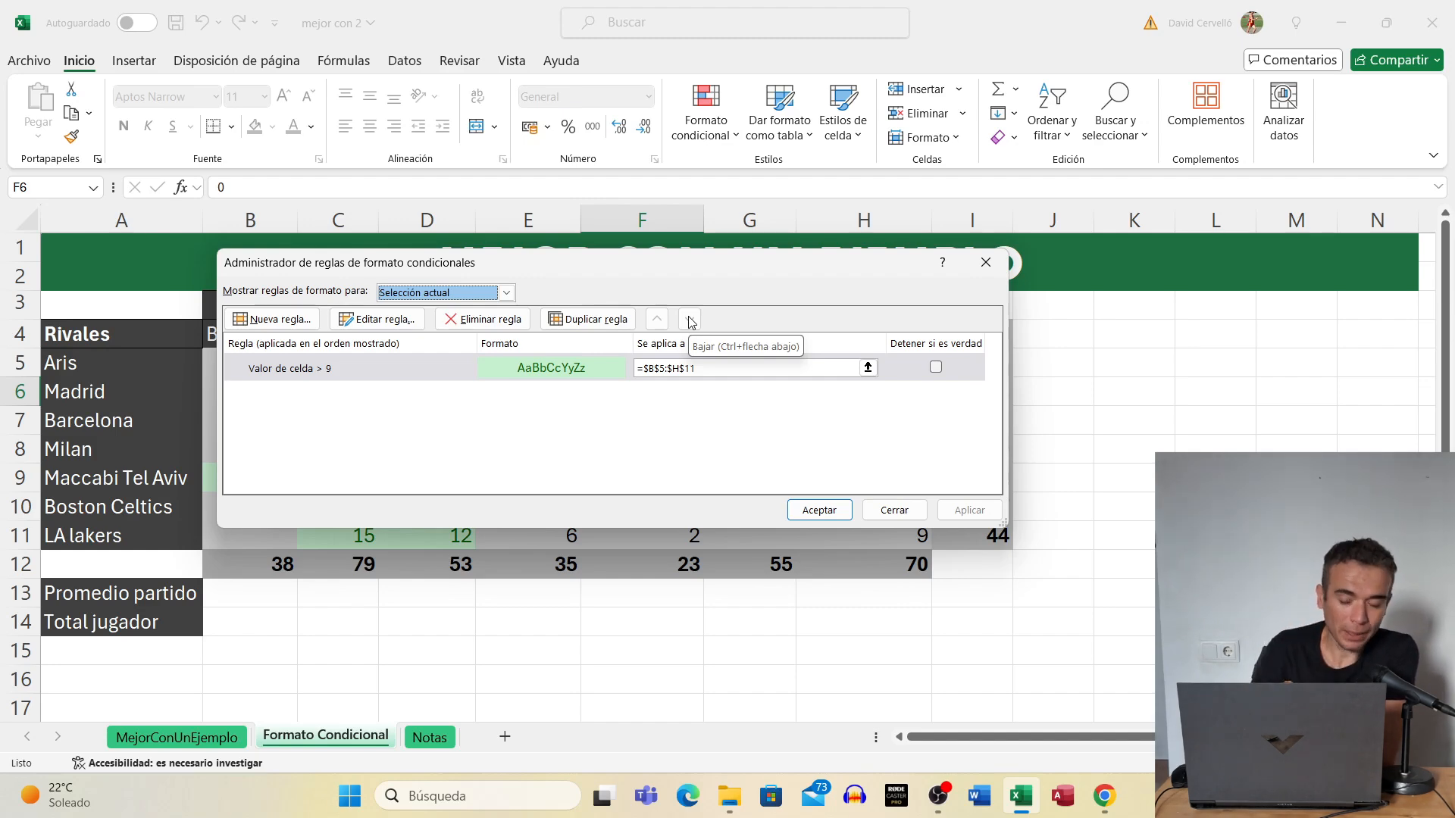
pyautogui.click(986, 263)
pyautogui.click(749, 537)
# Add blue gradient-fill data bars to the scores B5:H11.
pyautogui.moveTo(282, 362); pyautogui.dragTo(881, 528)
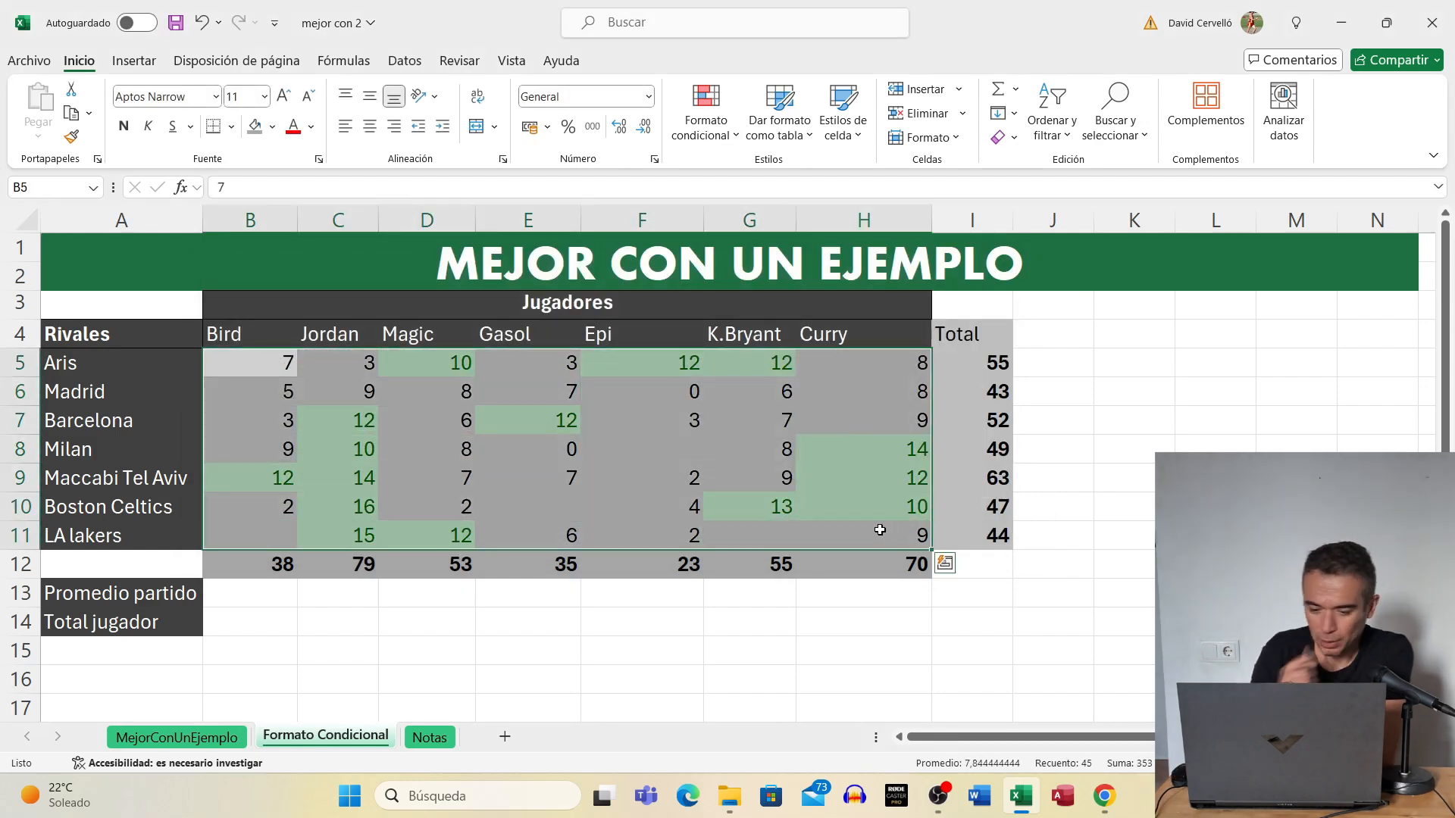
pyautogui.click(737, 139)
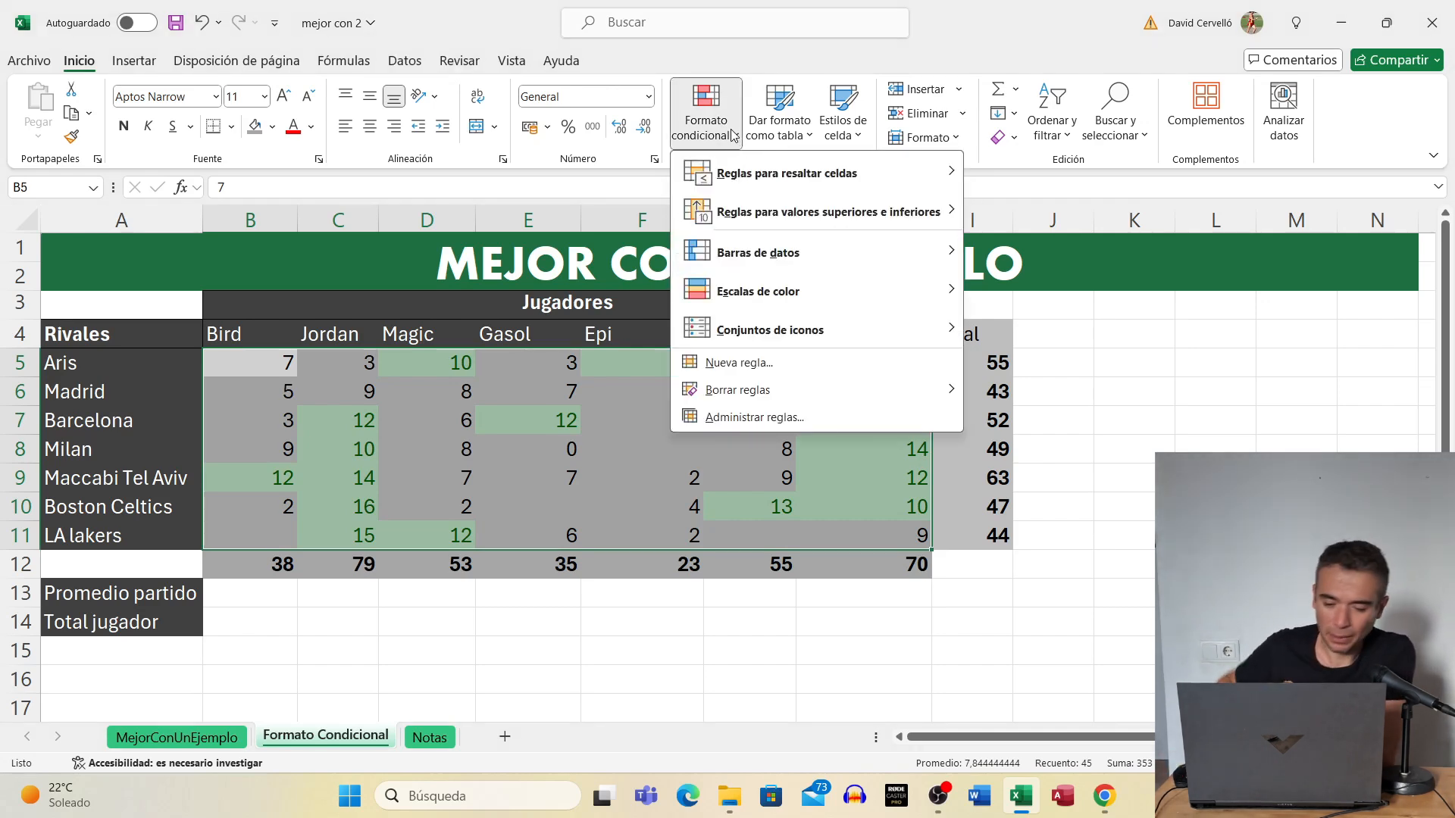
pyautogui.moveTo(817, 253)
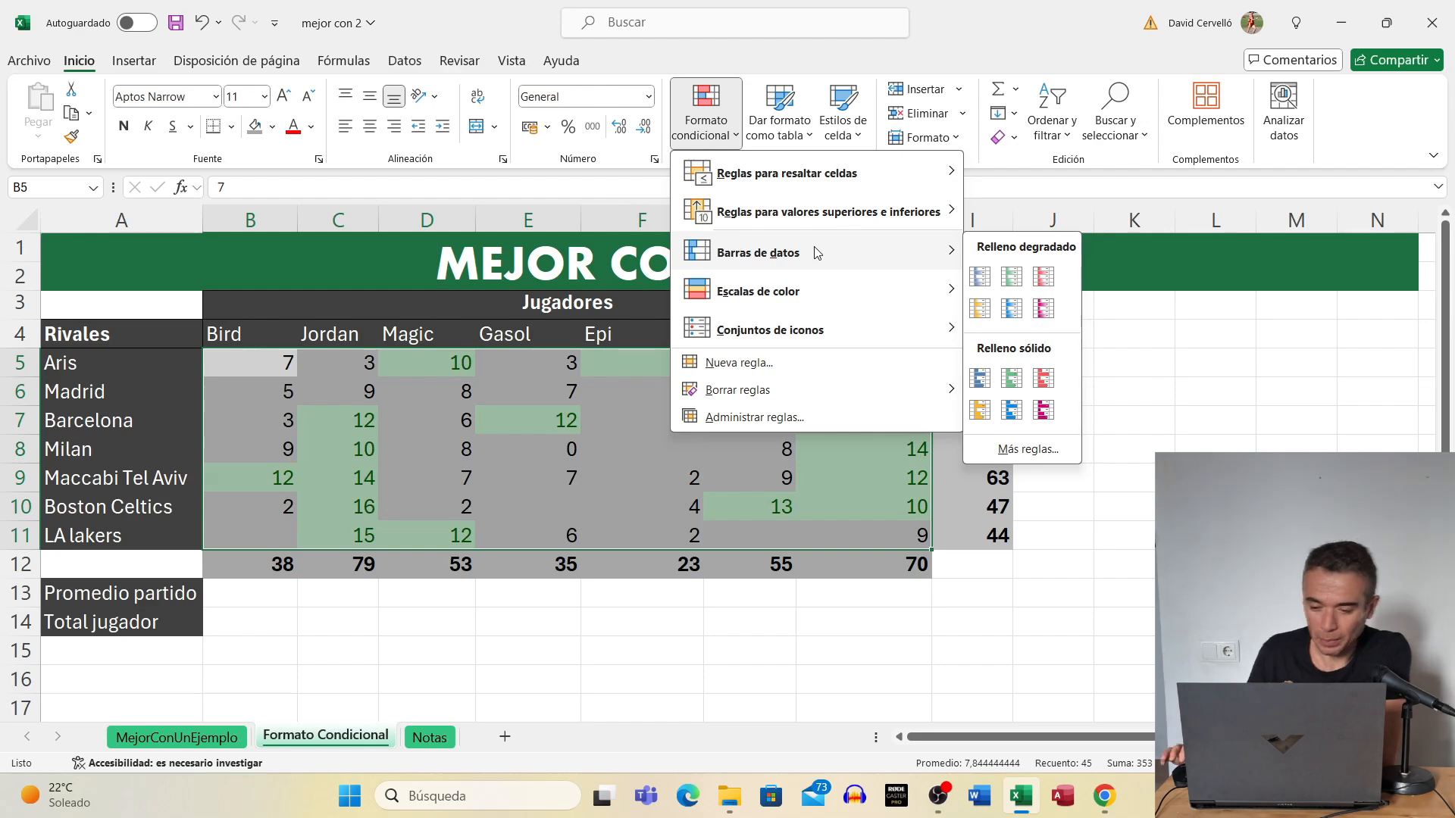
pyautogui.click(979, 277)
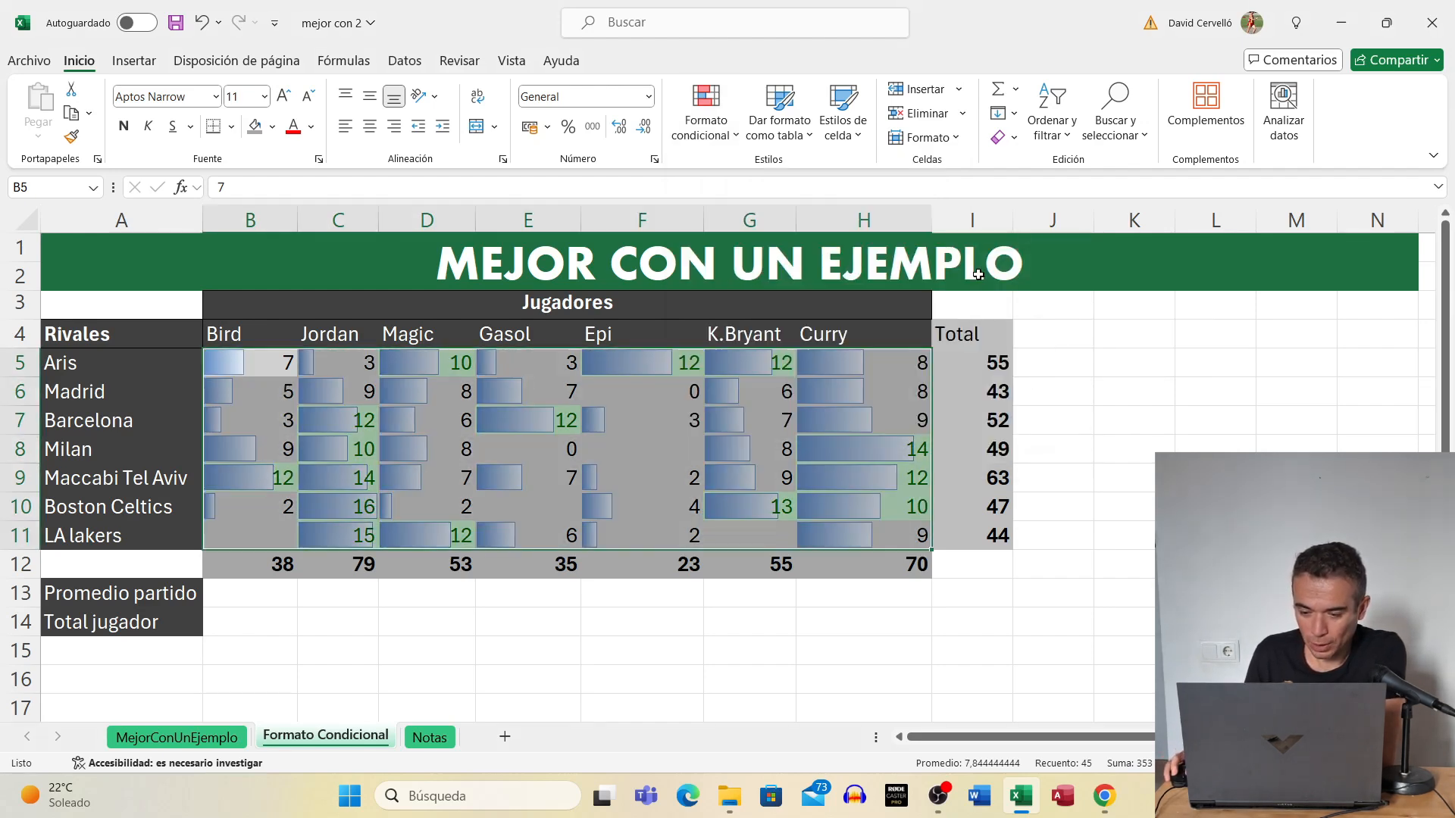
pyautogui.click(693, 639)
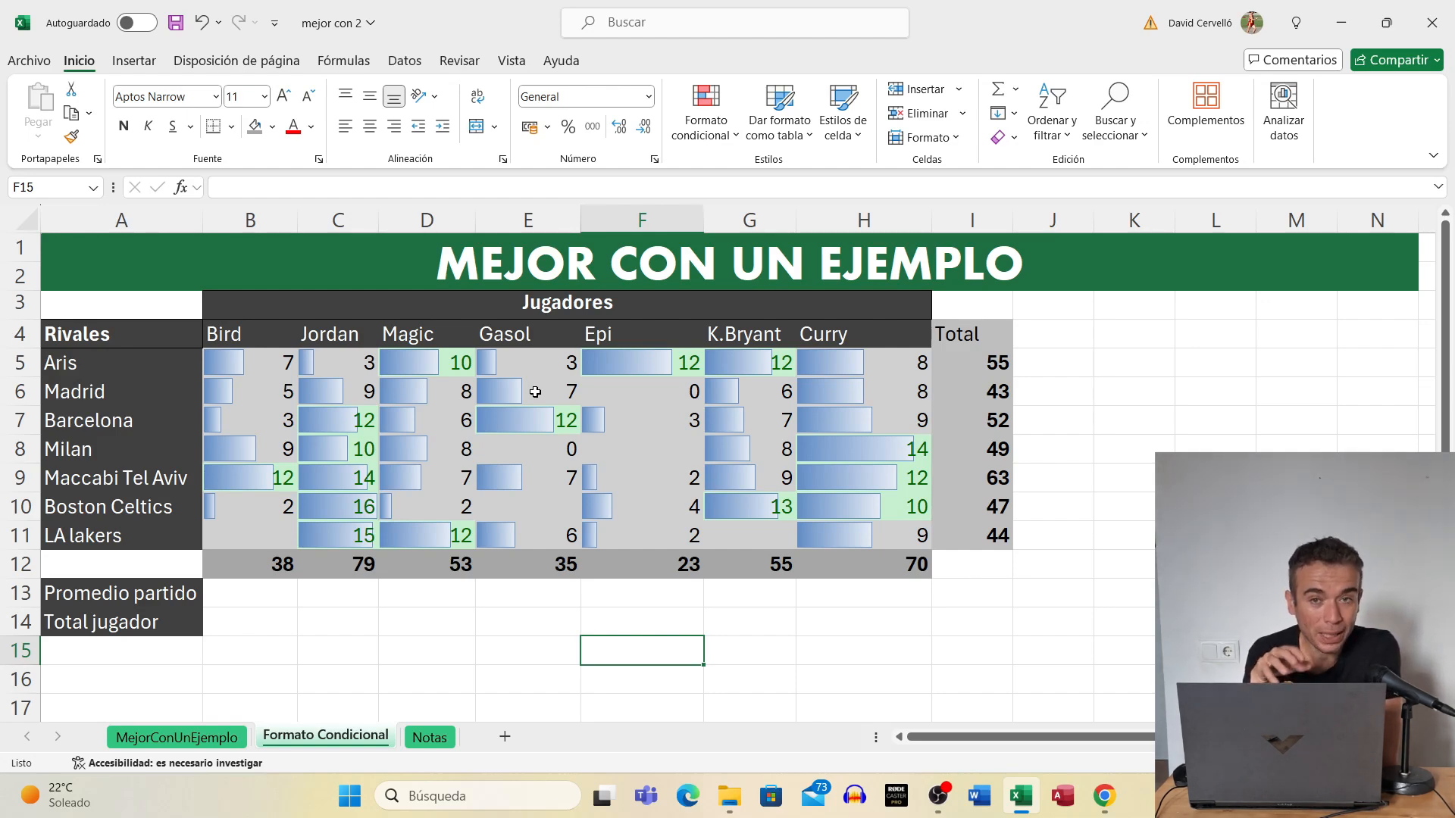
# Examine the data bars in individual score cells, the whole score range and the columns for Bird, Jordan and Magic.
pyautogui.click(334, 503)
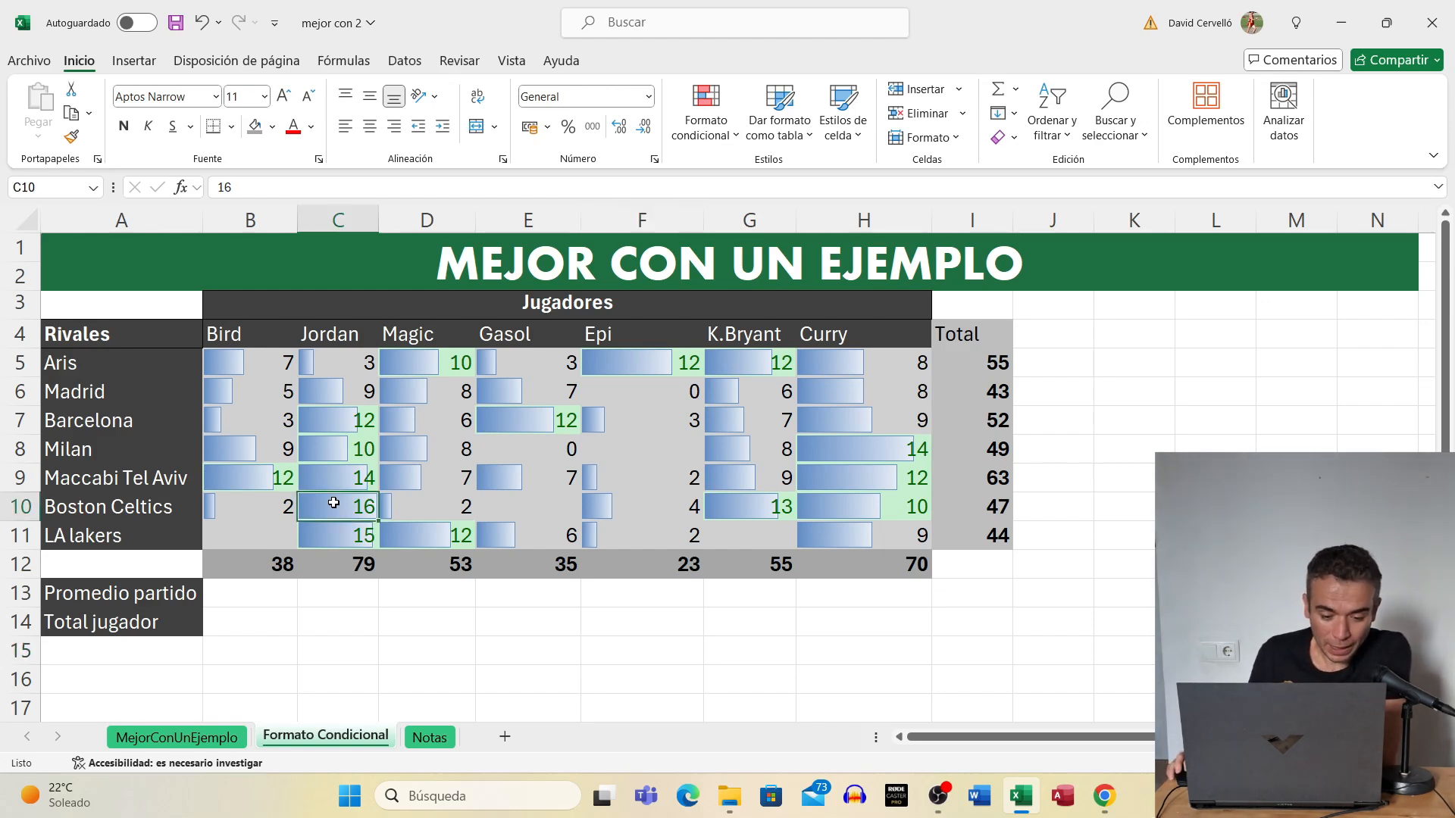
pyautogui.click(337, 530)
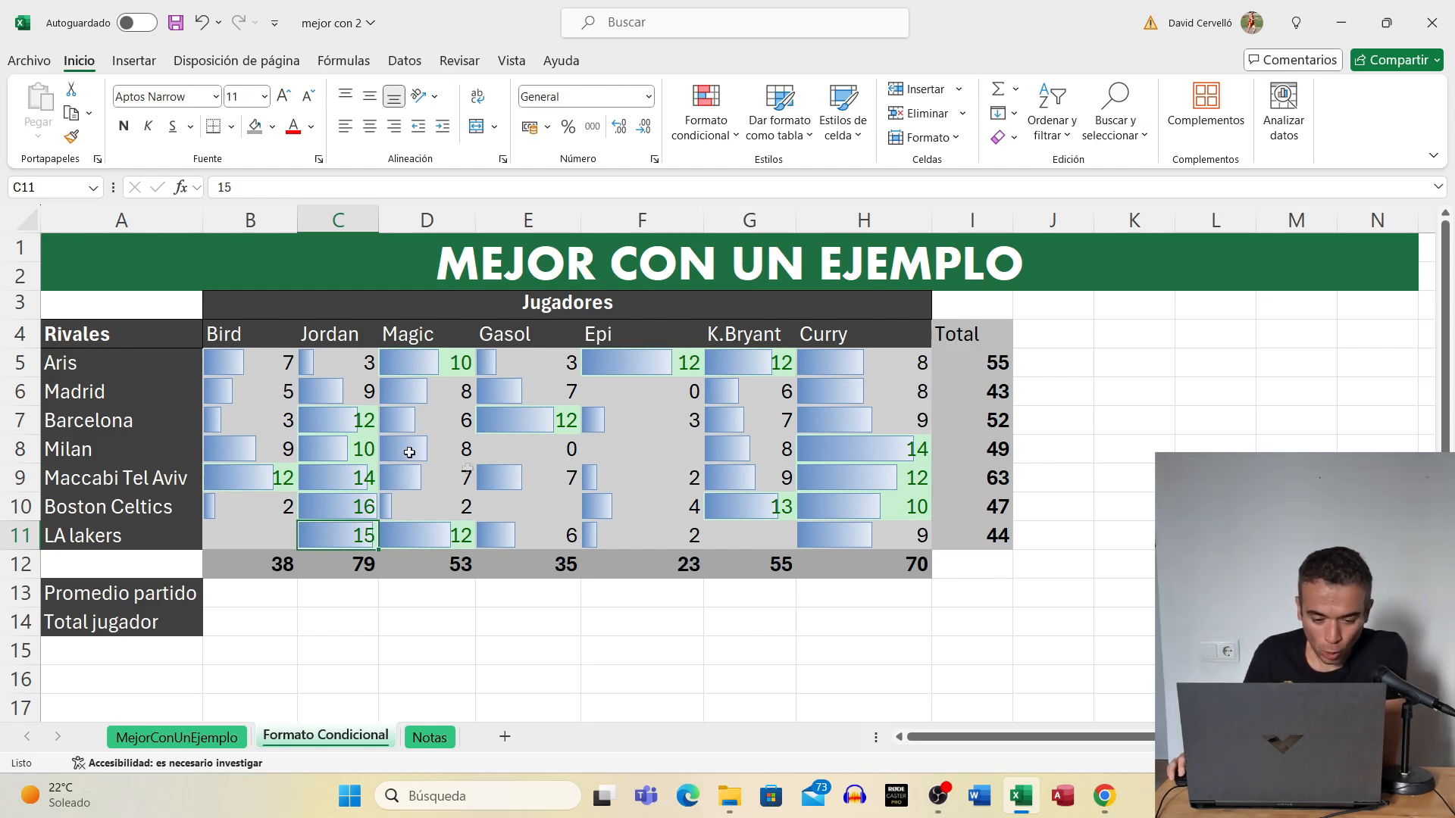
pyautogui.click(445, 457)
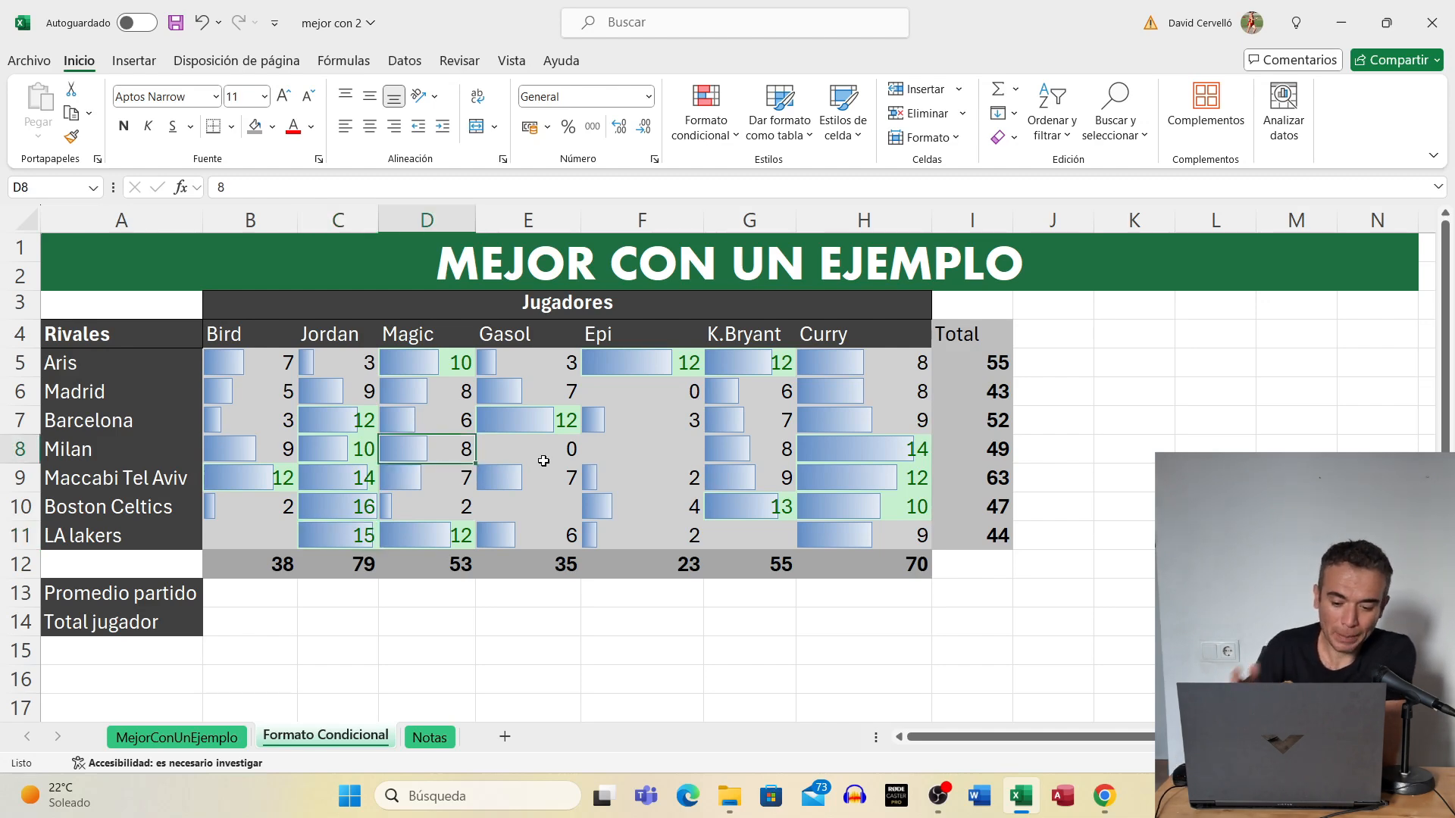
pyautogui.click(519, 452)
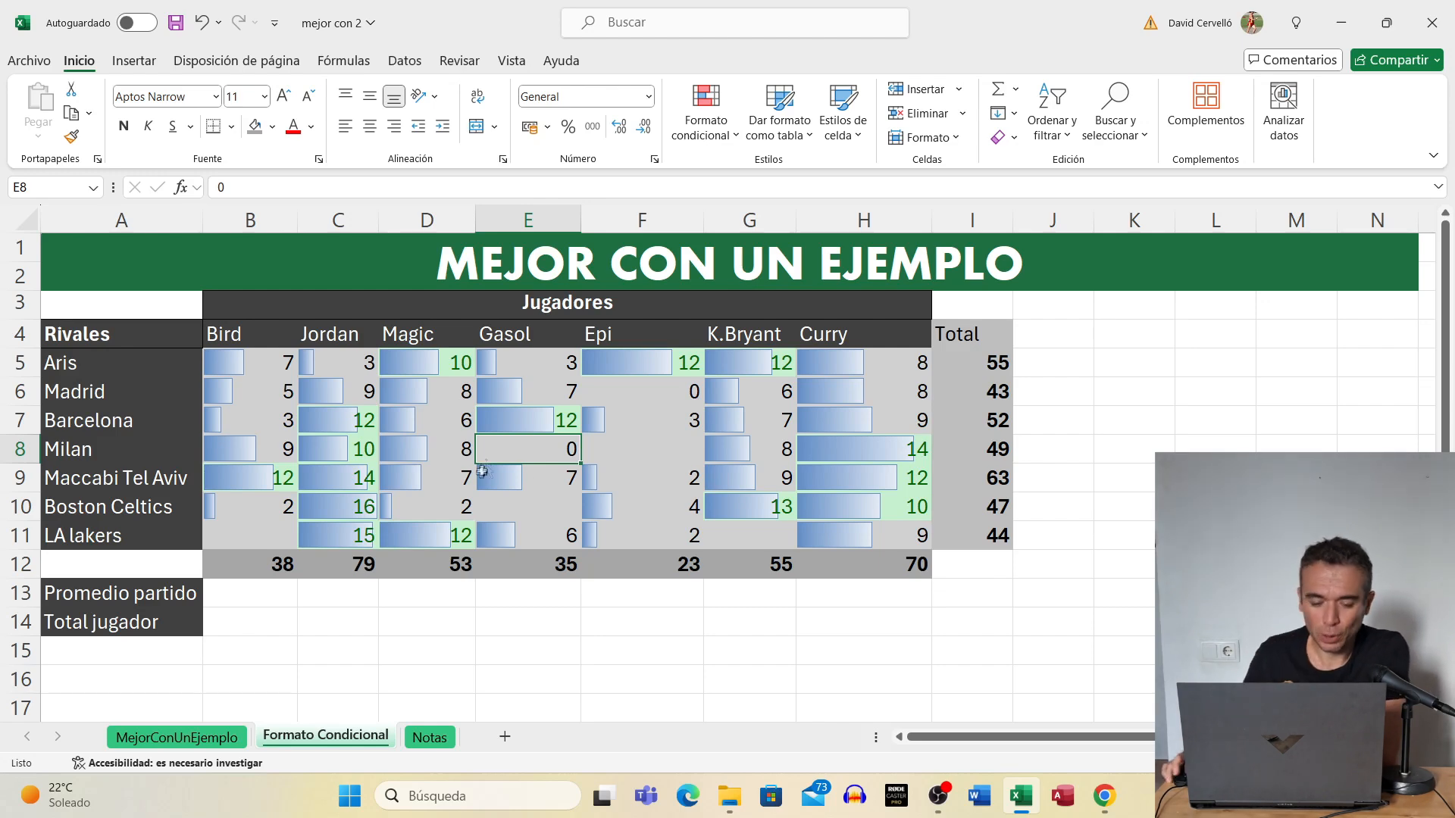
pyautogui.click(487, 470)
pyautogui.moveTo(248, 363); pyautogui.dragTo(869, 521)
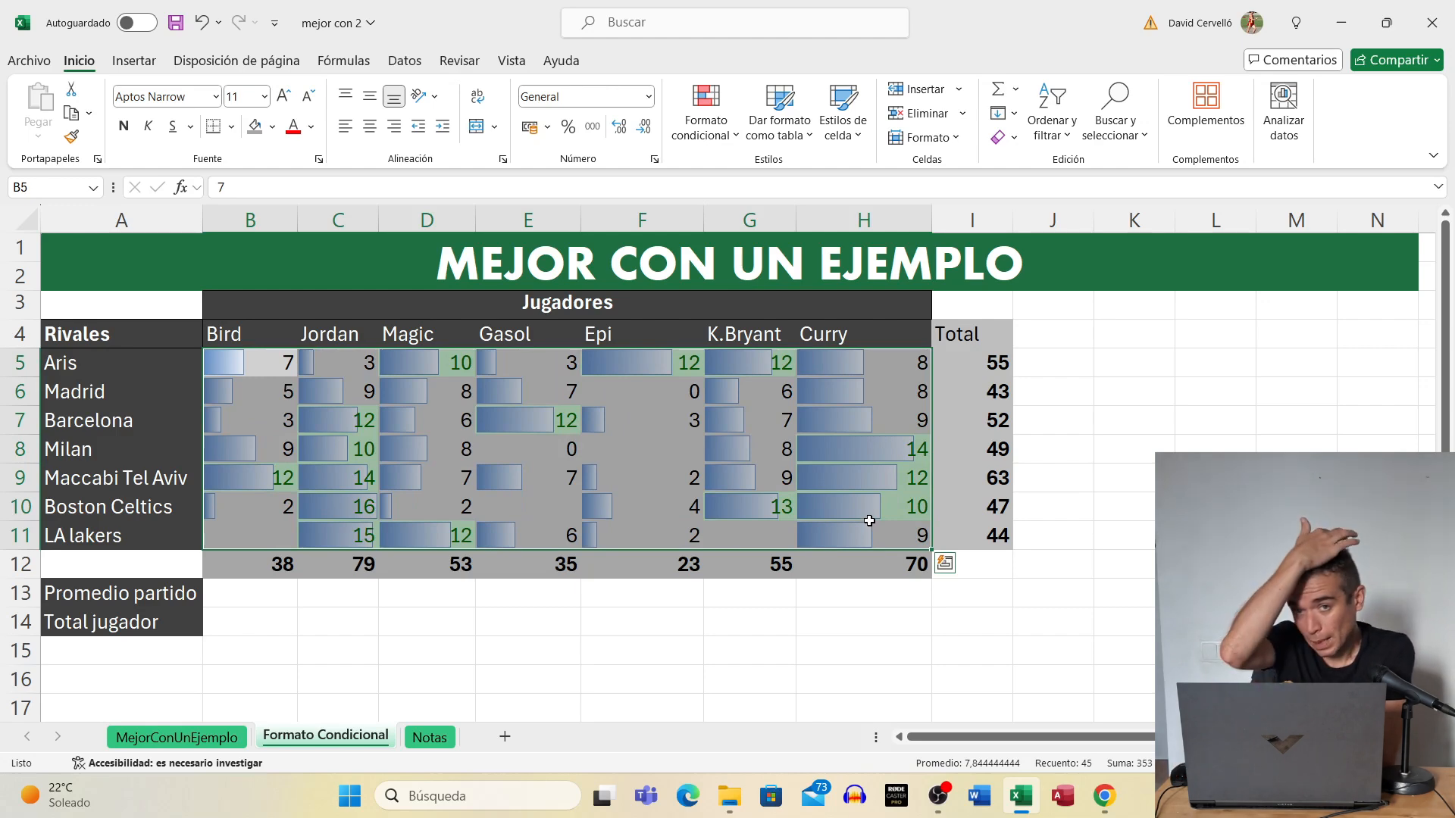
pyautogui.moveTo(275, 362); pyautogui.dragTo(267, 530)
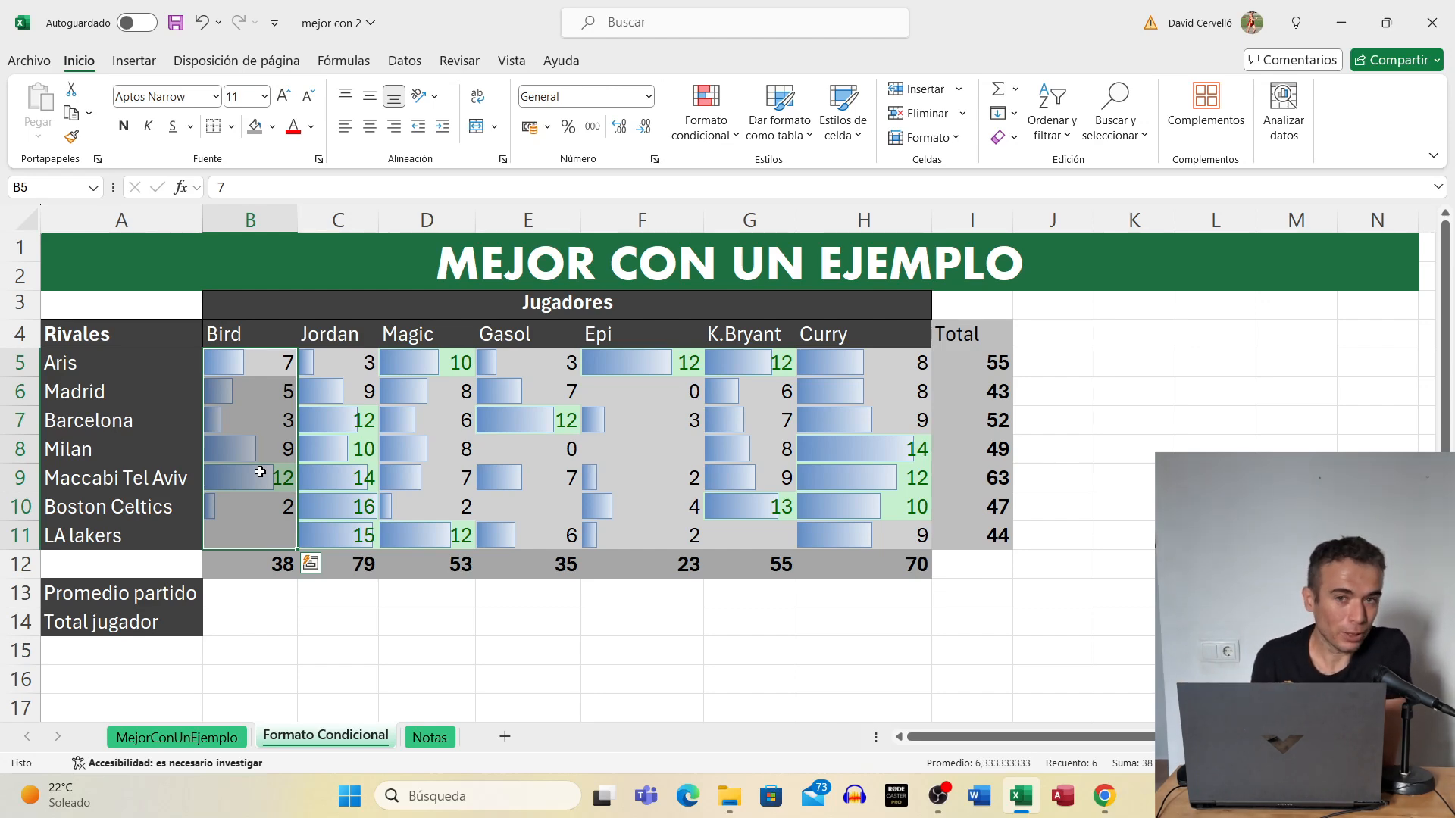
pyautogui.moveTo(339, 363); pyautogui.dragTo(359, 538)
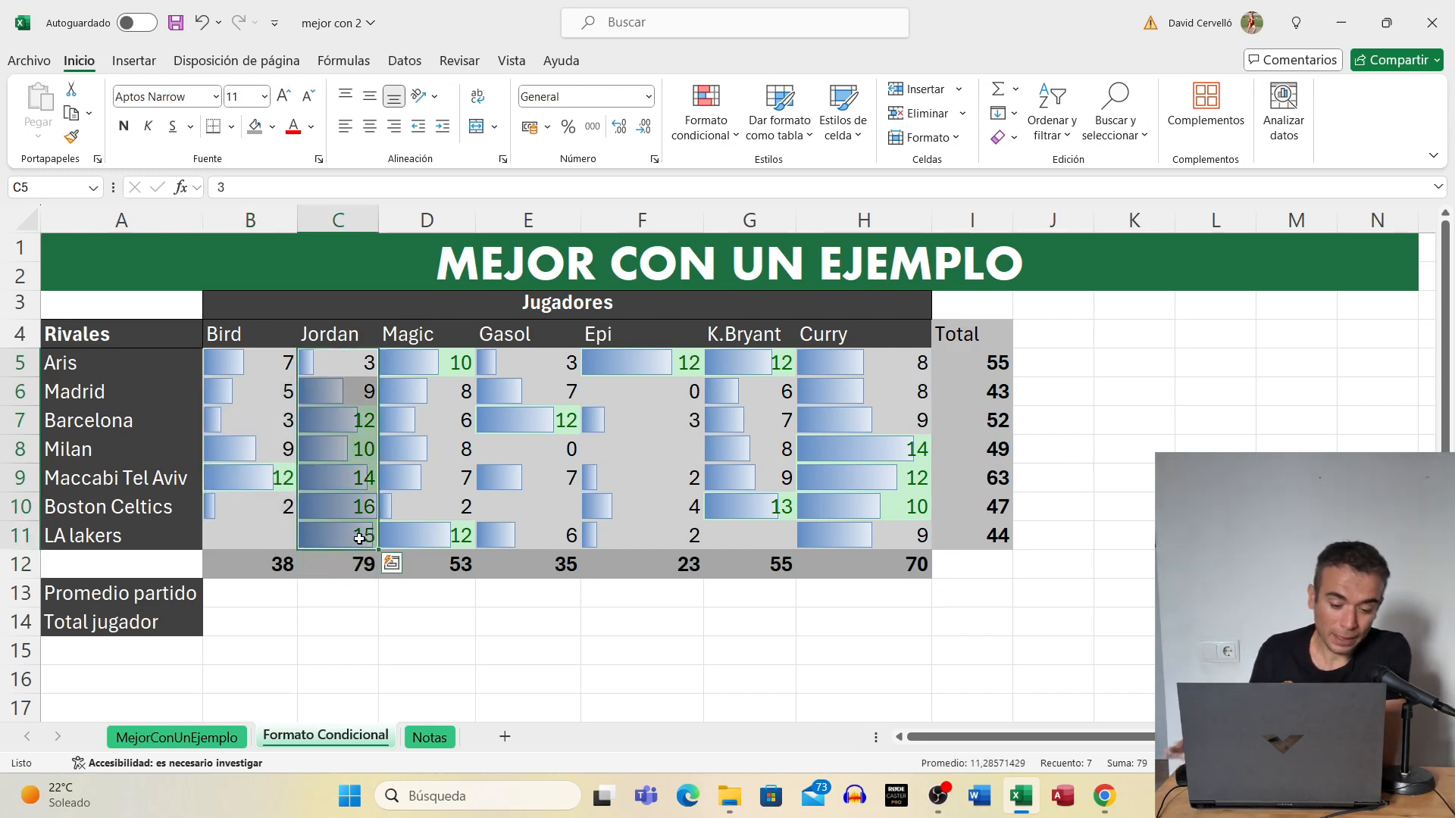
pyautogui.moveTo(451, 364); pyautogui.dragTo(449, 532)
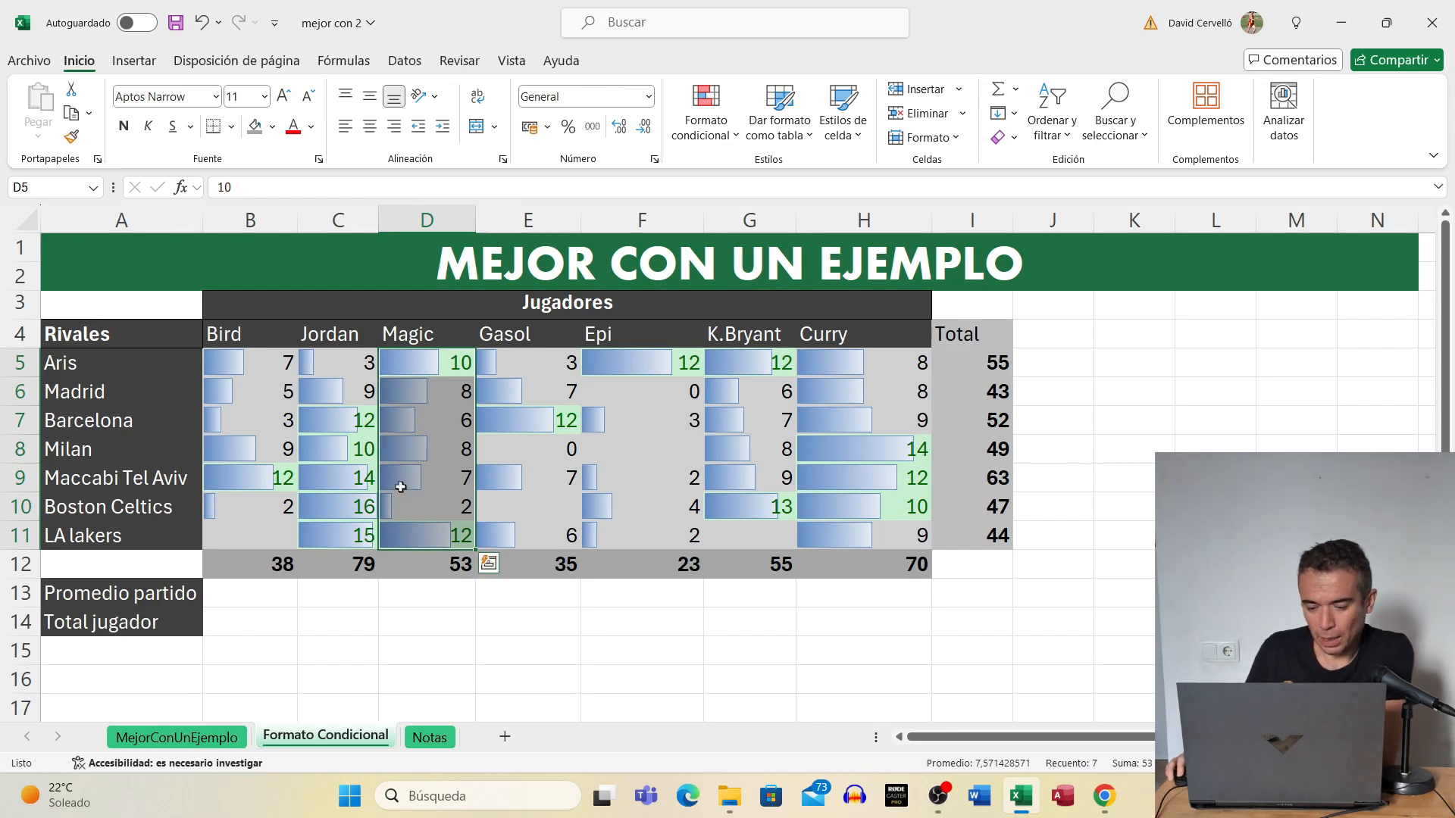
pyautogui.click(249, 396)
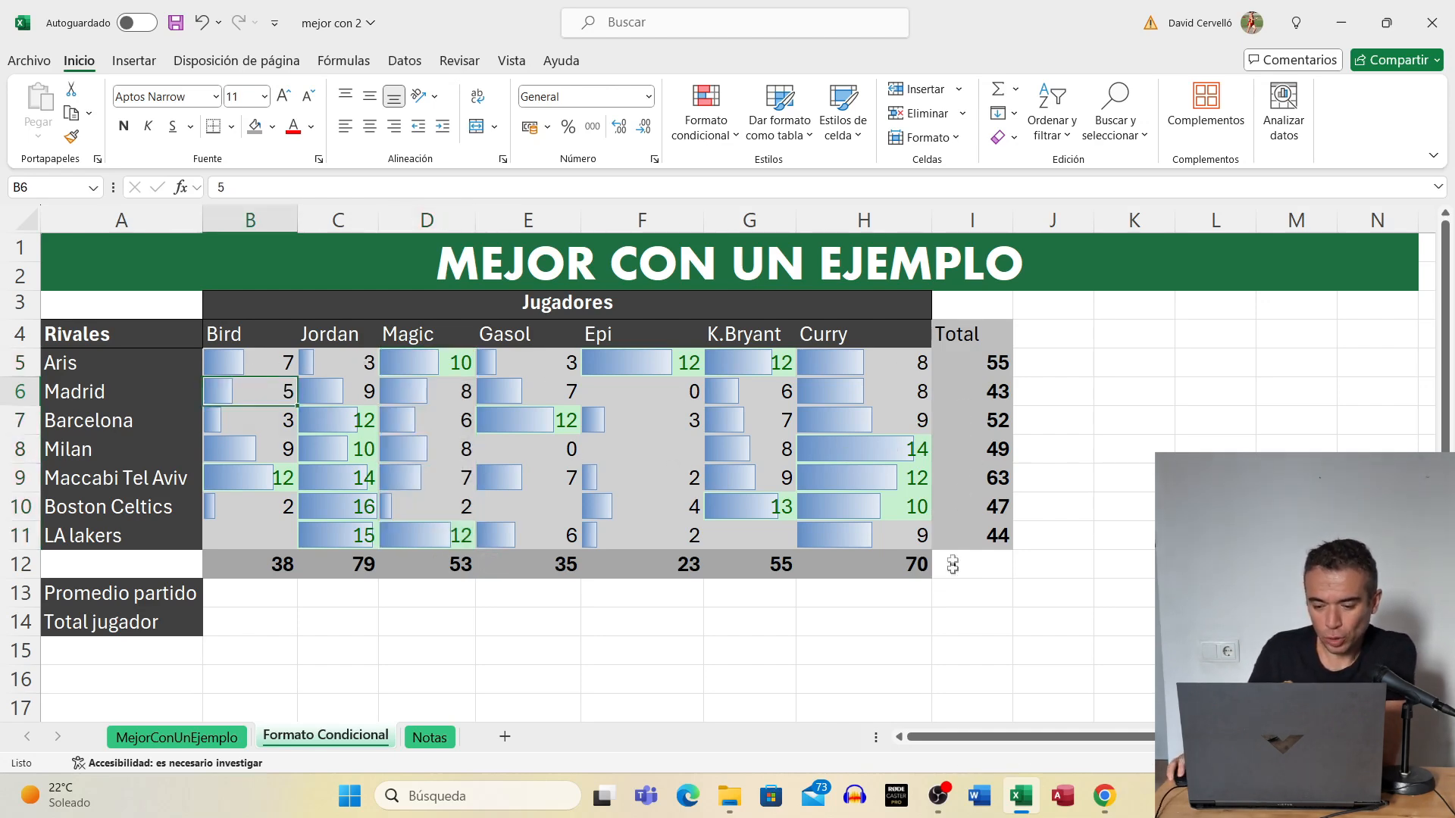
# Add the colored three-arrow icon set (3 flechas de color) to Bird's scores in B5:B11.
pyautogui.moveTo(239, 358); pyautogui.dragTo(234, 532)
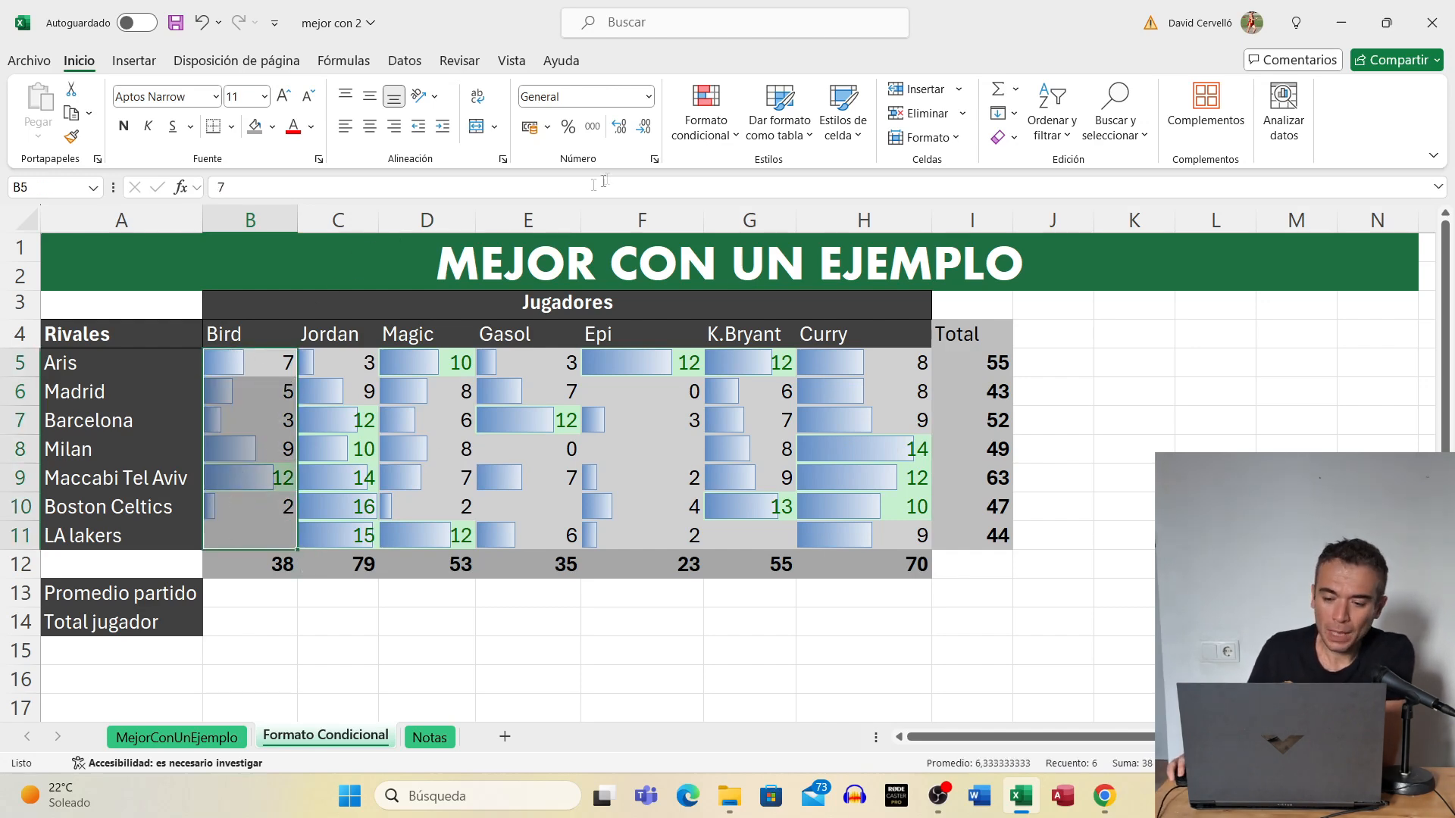
pyautogui.click(735, 142)
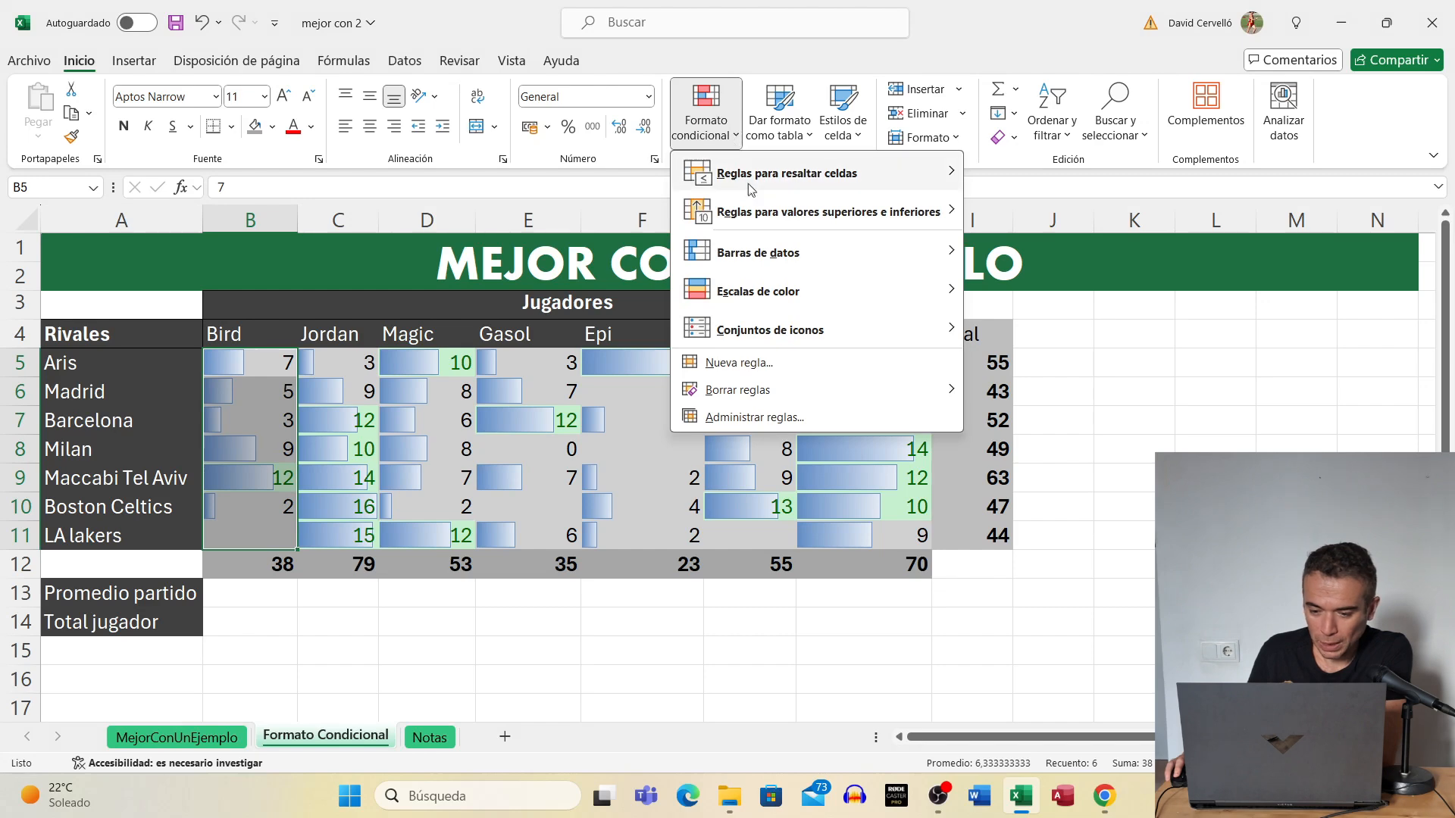
pyautogui.moveTo(779, 222)
pyautogui.moveTo(790, 291)
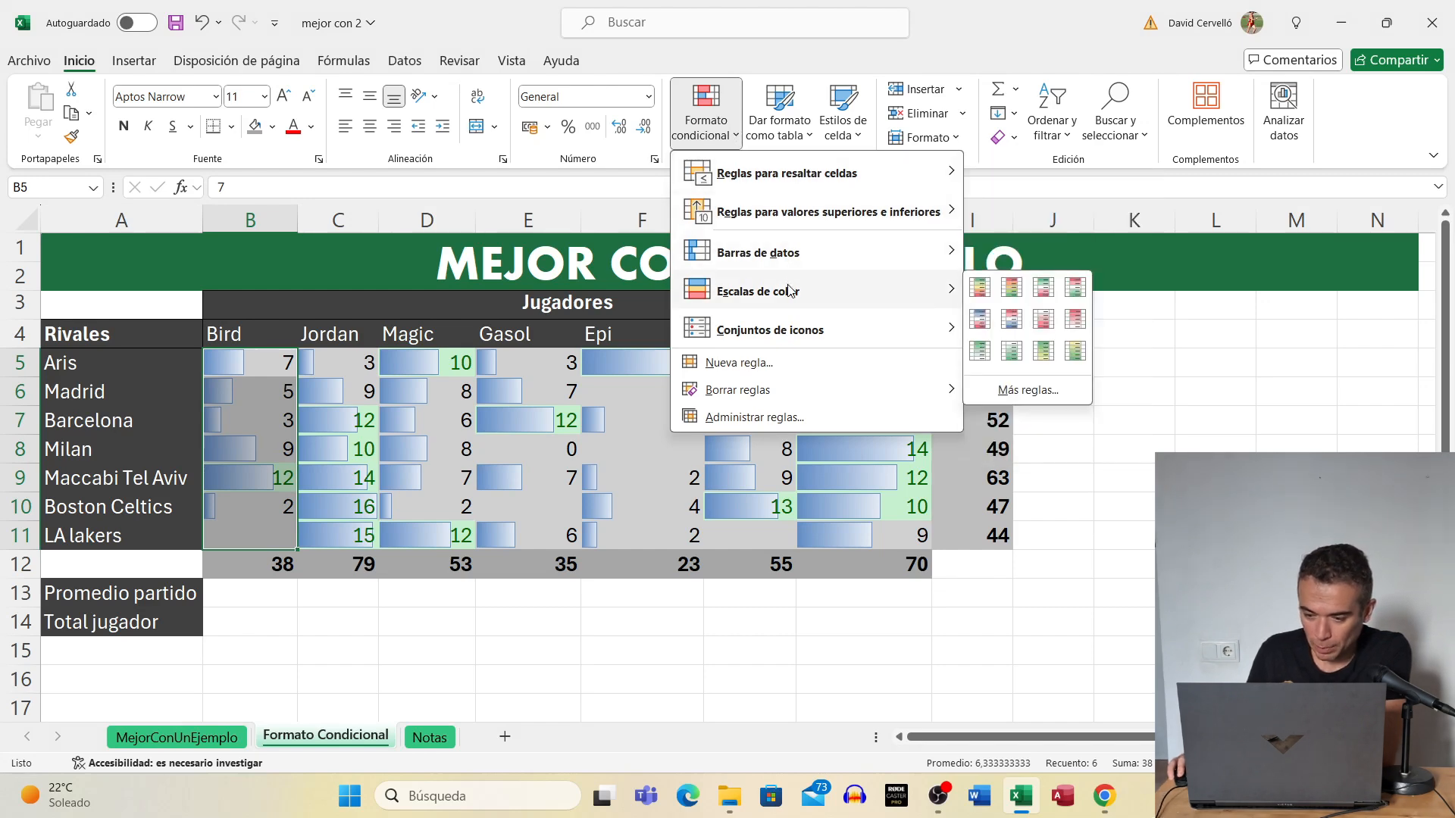
pyautogui.moveTo(795, 334)
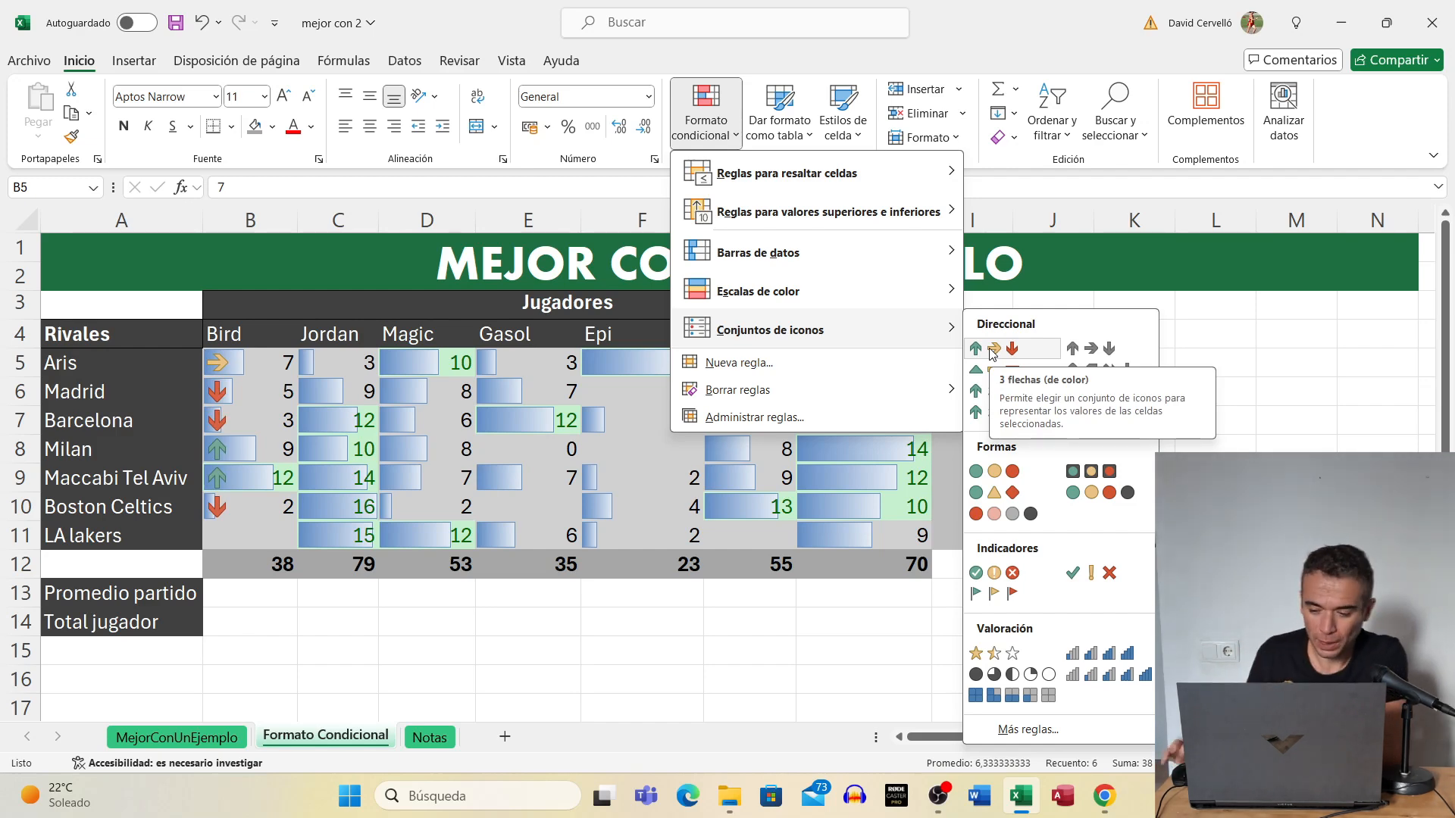
pyautogui.click(991, 349)
pyautogui.click(445, 481)
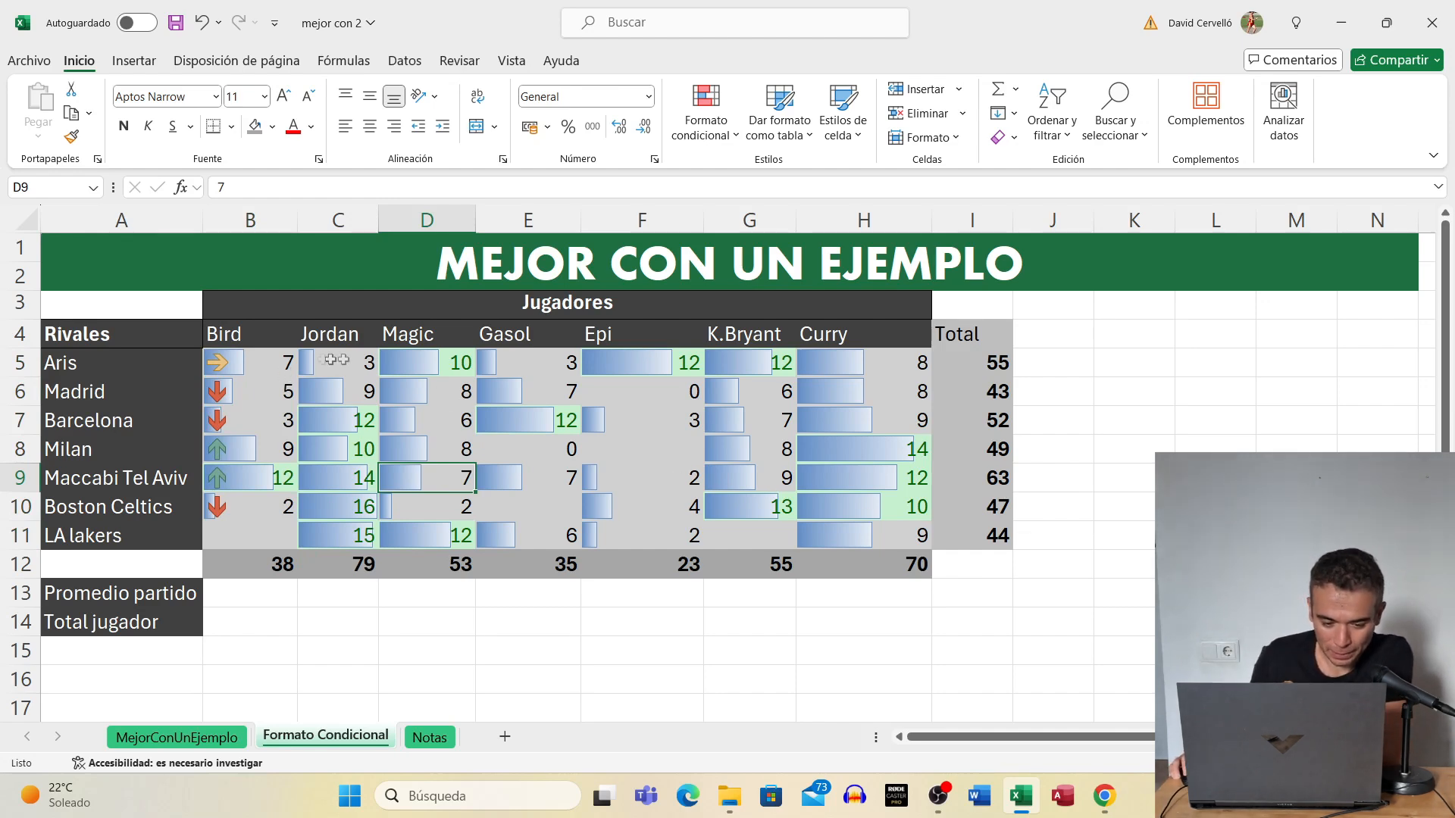
# Review the conditional formatting rules applied to Bird's scores in B5:B11 and close the rules manager.
pyautogui.moveTo(262, 362); pyautogui.dragTo(254, 528)
pyautogui.click(735, 136)
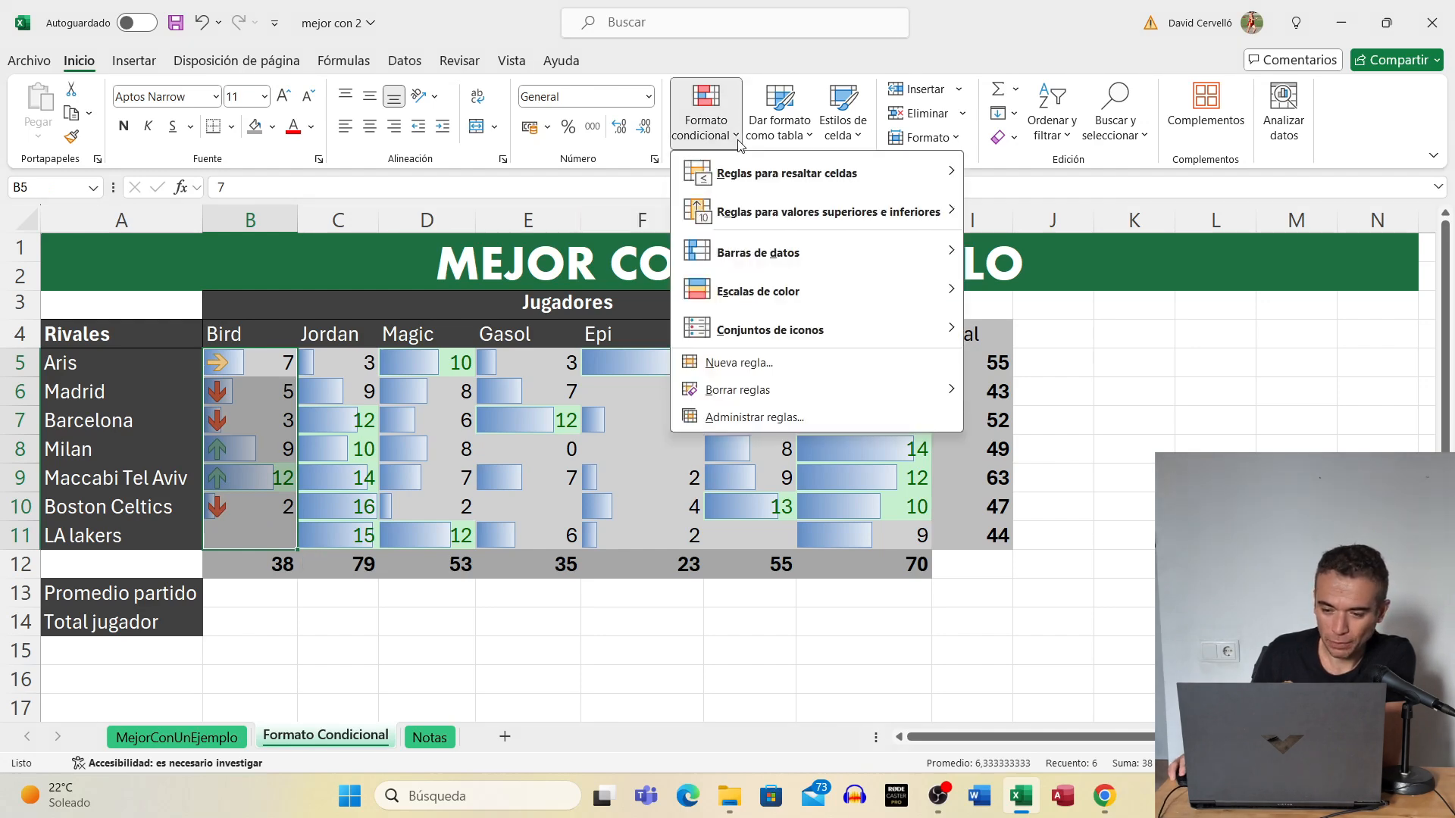
pyautogui.click(778, 427)
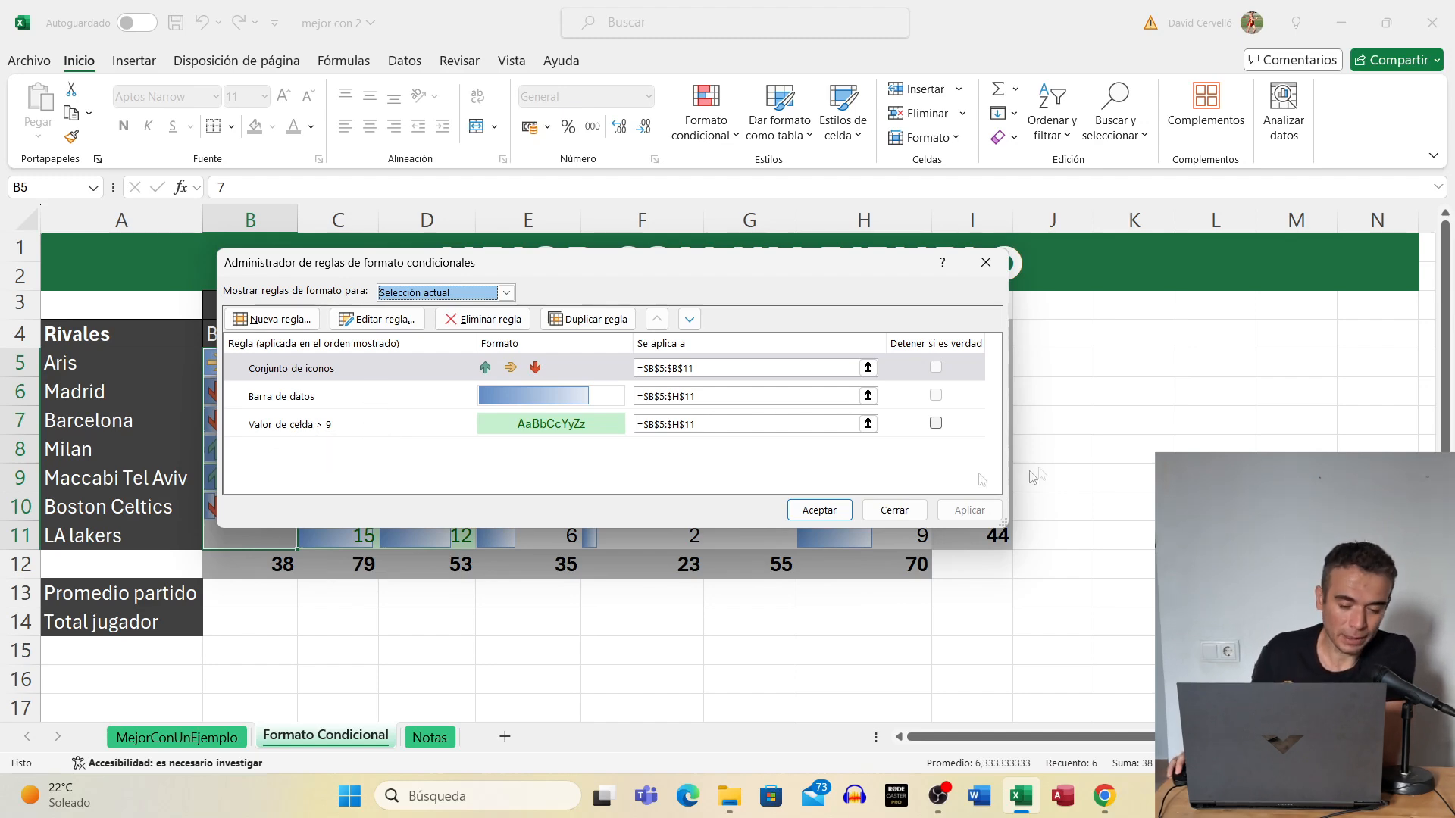
pyautogui.click(986, 263)
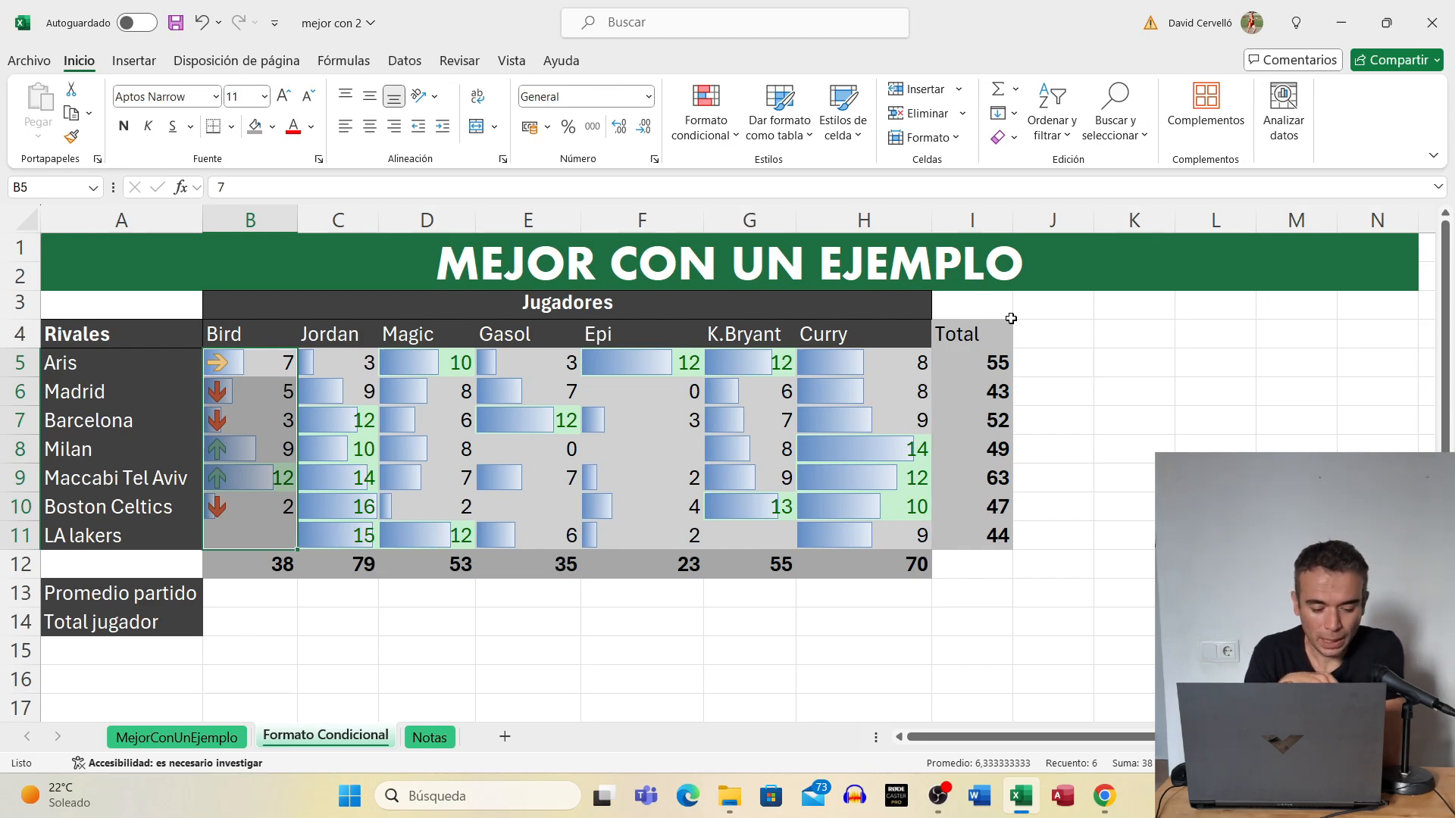
pyautogui.click(438, 497)
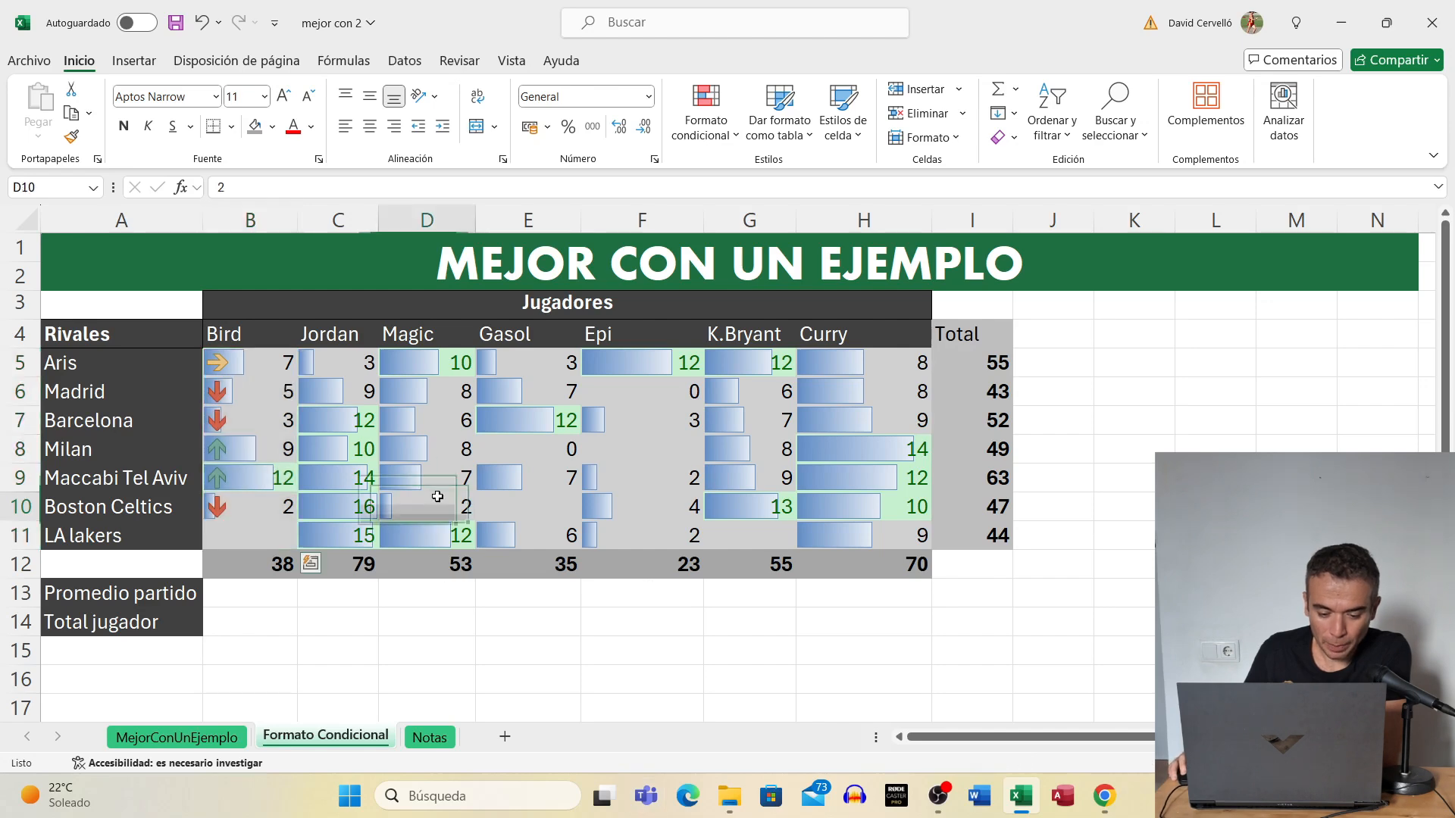
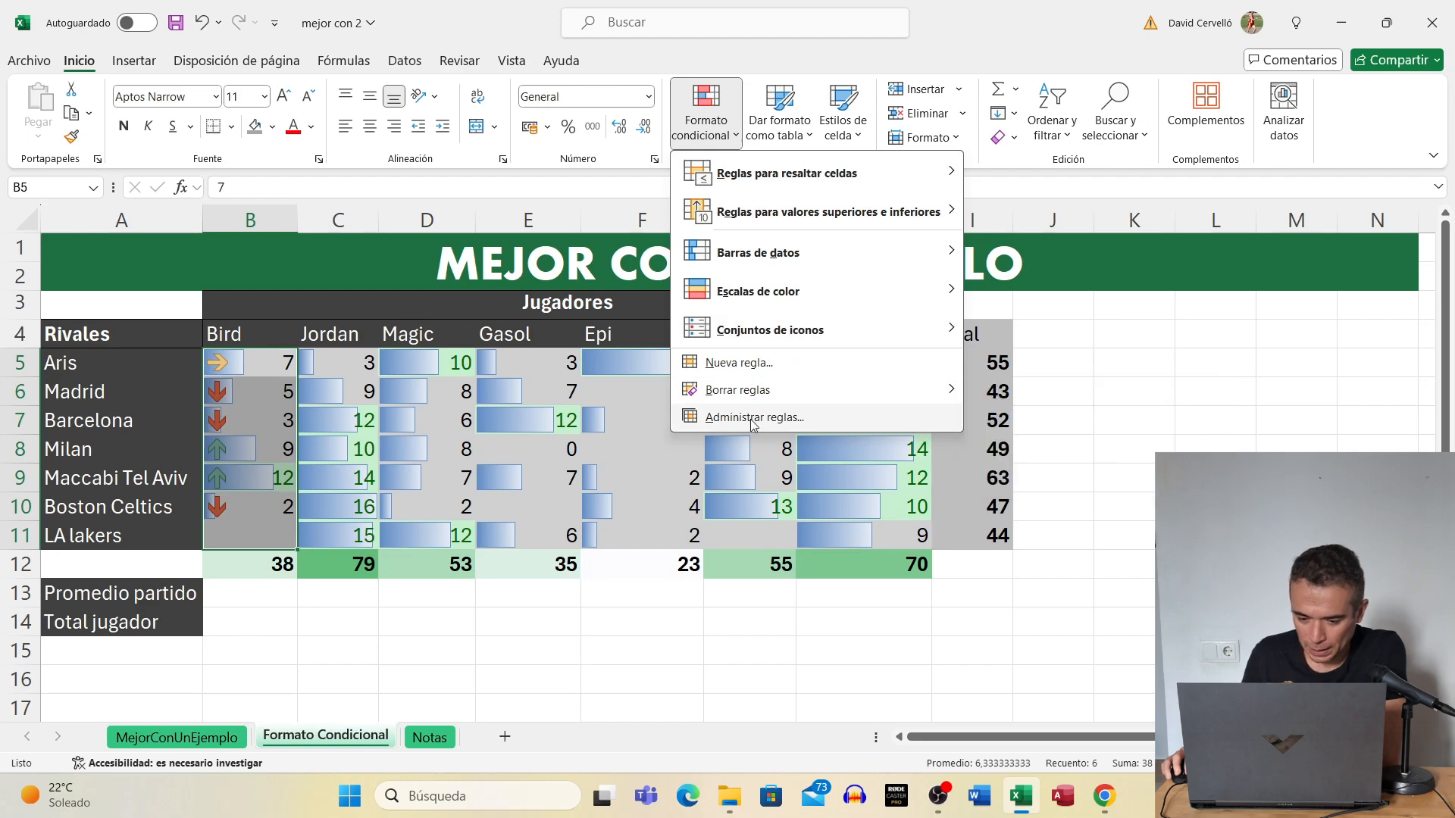
# Inspect the icon set rule's thresholds and its icon-only option, and close the dialogs without changing anything.
pyautogui.click(305, 371)
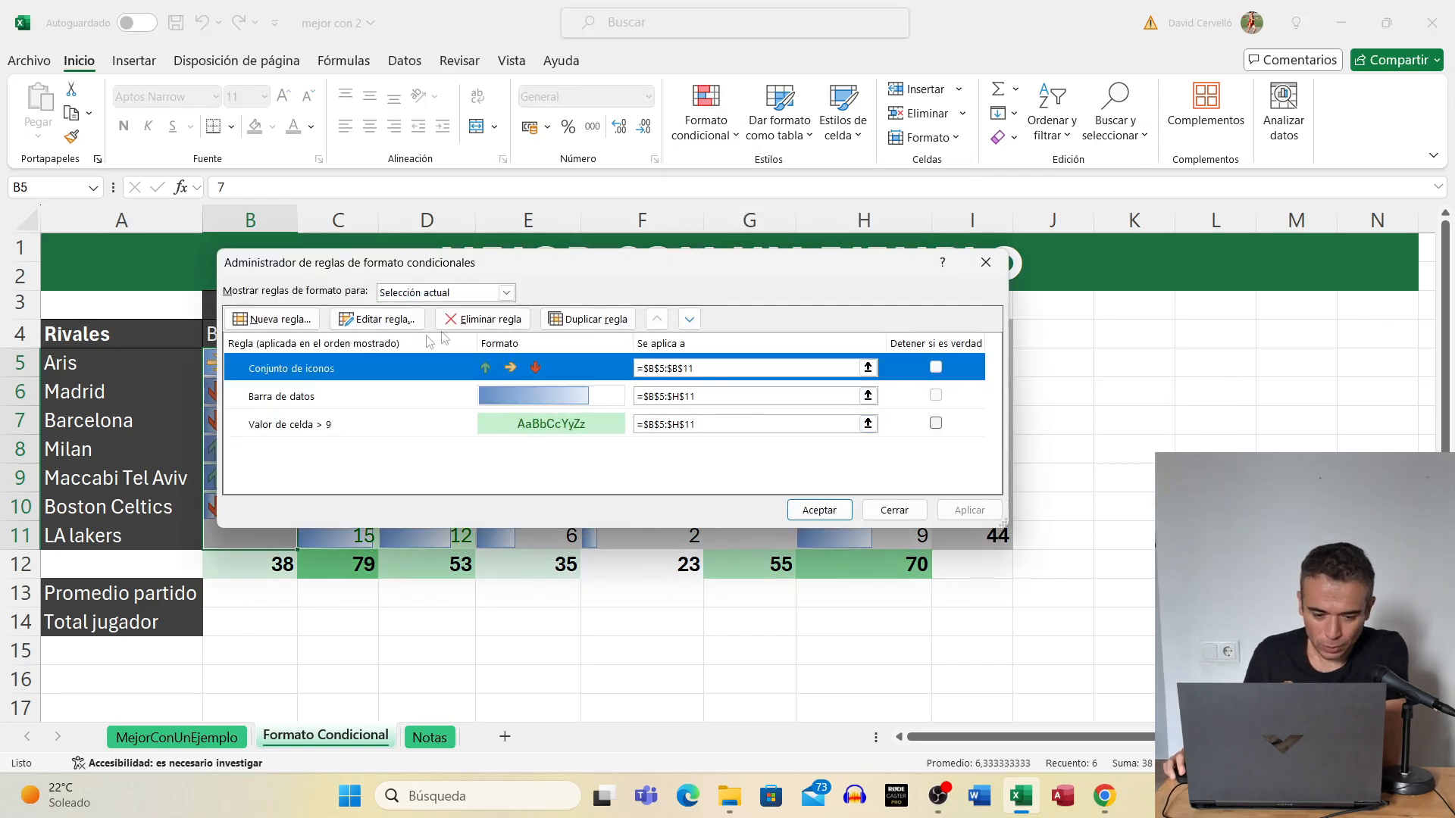
pyautogui.click(379, 319)
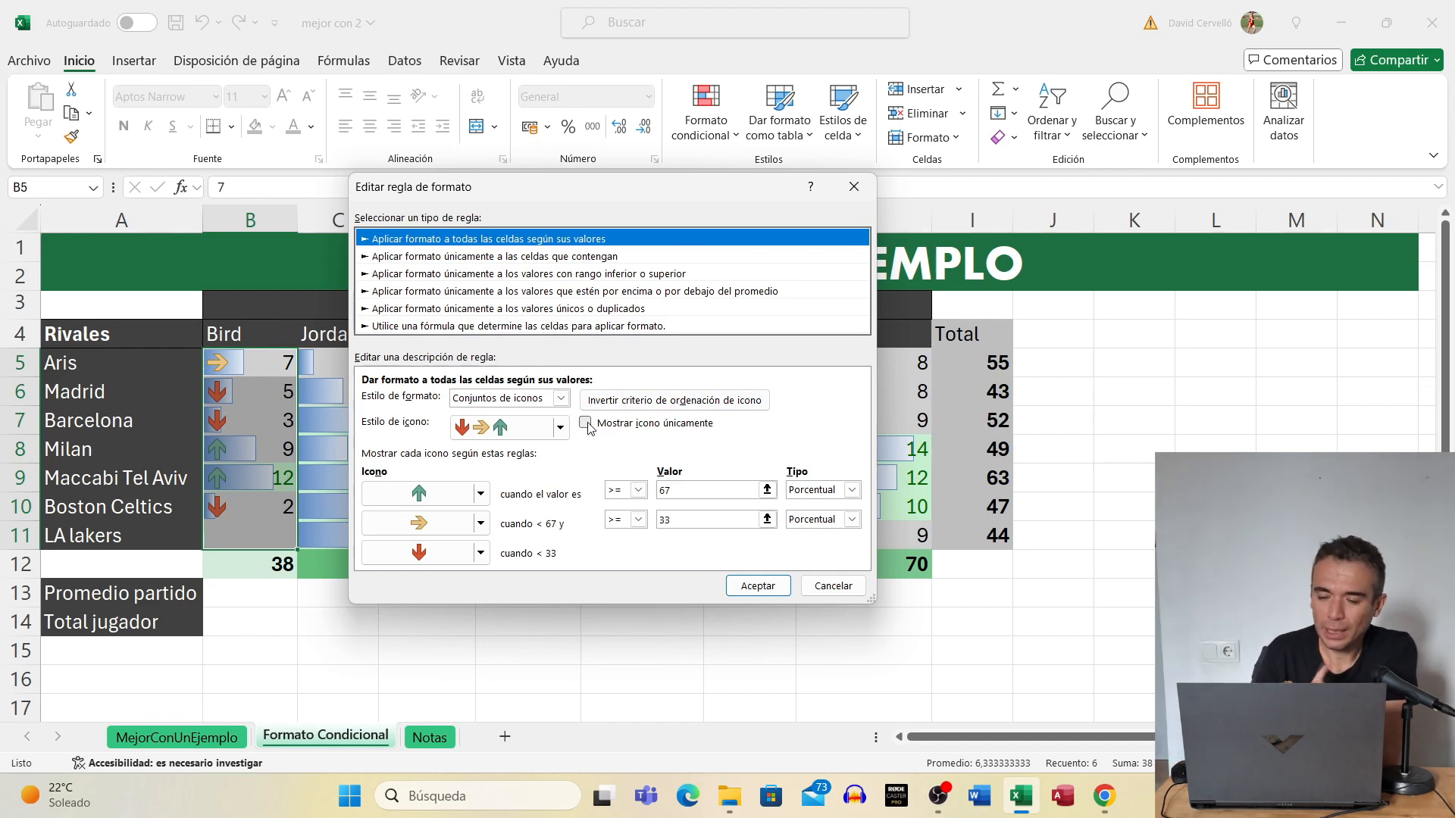
pyautogui.click(856, 187)
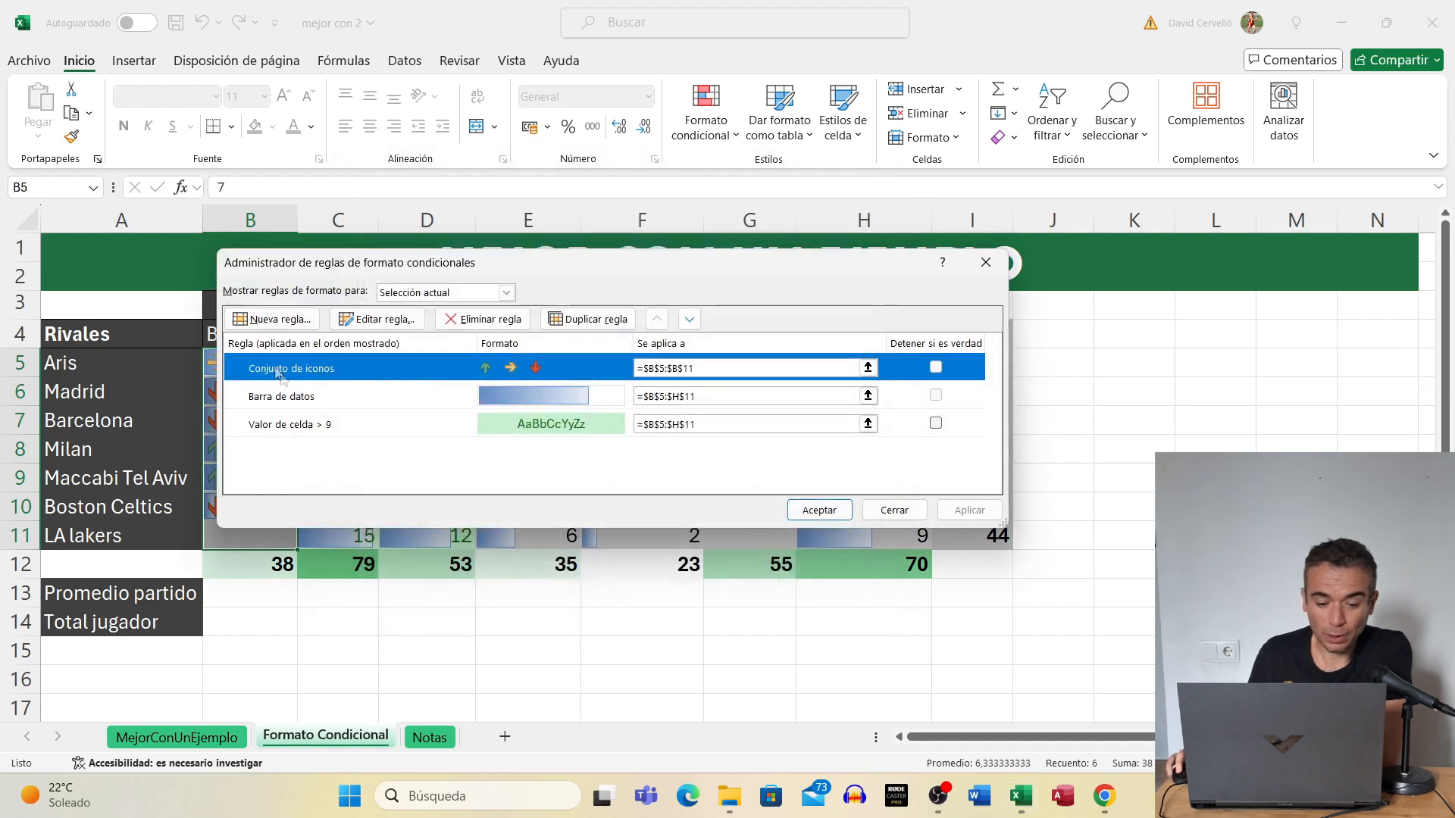
pyautogui.click(985, 262)
pyautogui.click(272, 409)
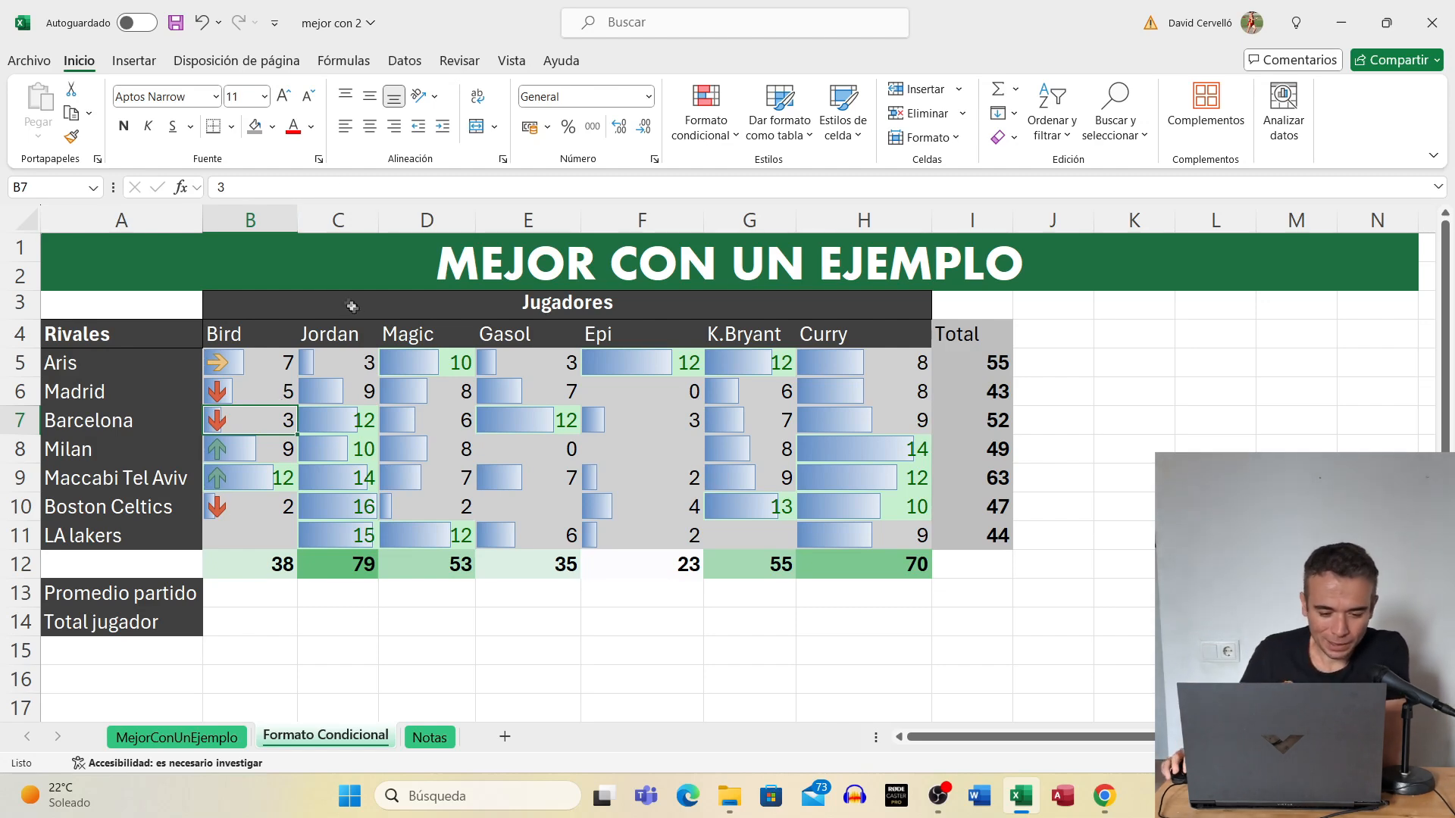
# Insert a blank column between Bird and Jordan and fill C5:C11 with links to Bird's scores, starting with =B5.
pyautogui.rightClick(317, 220)
pyautogui.click(359, 410)
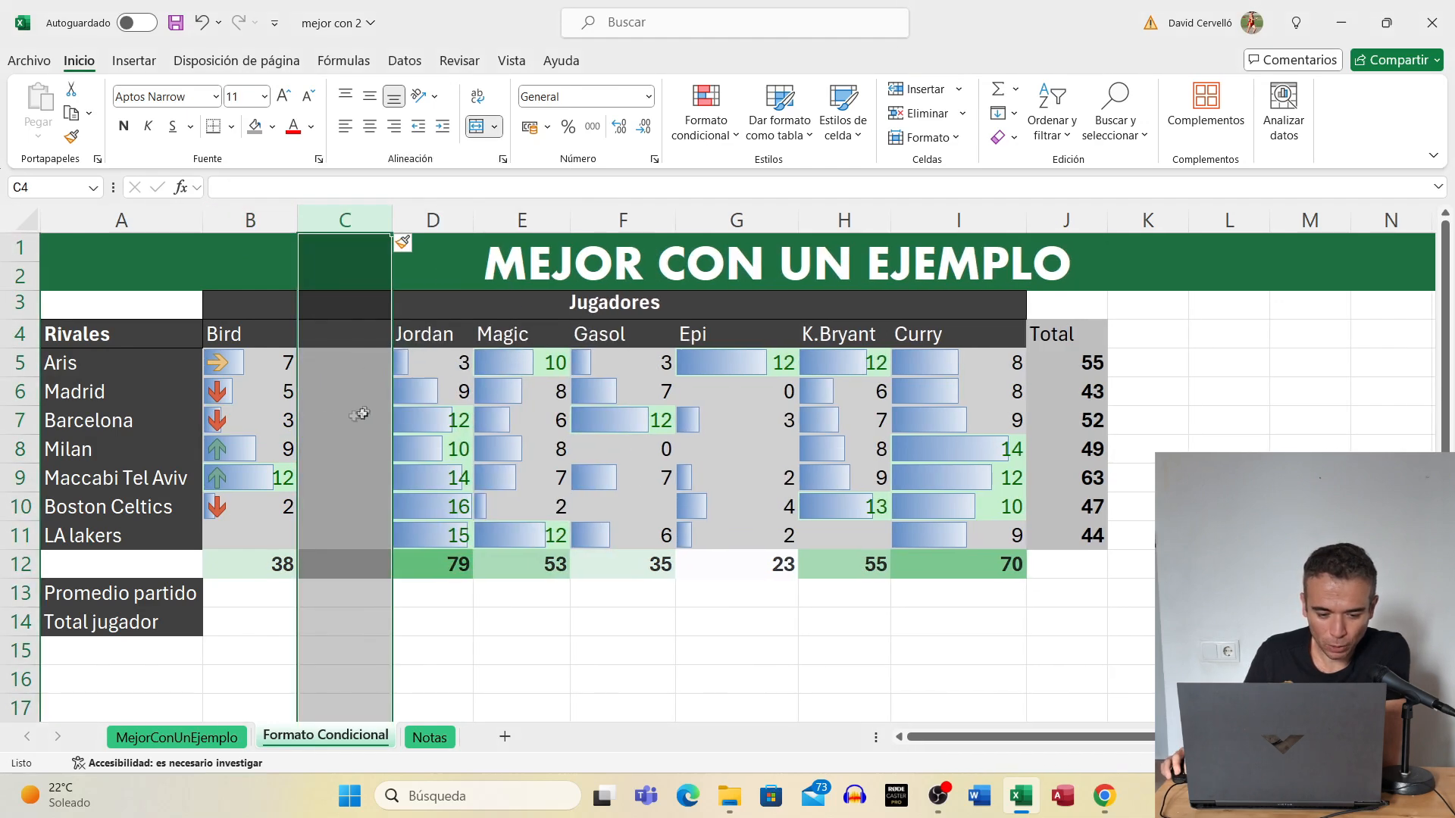
pyautogui.click(345, 364)
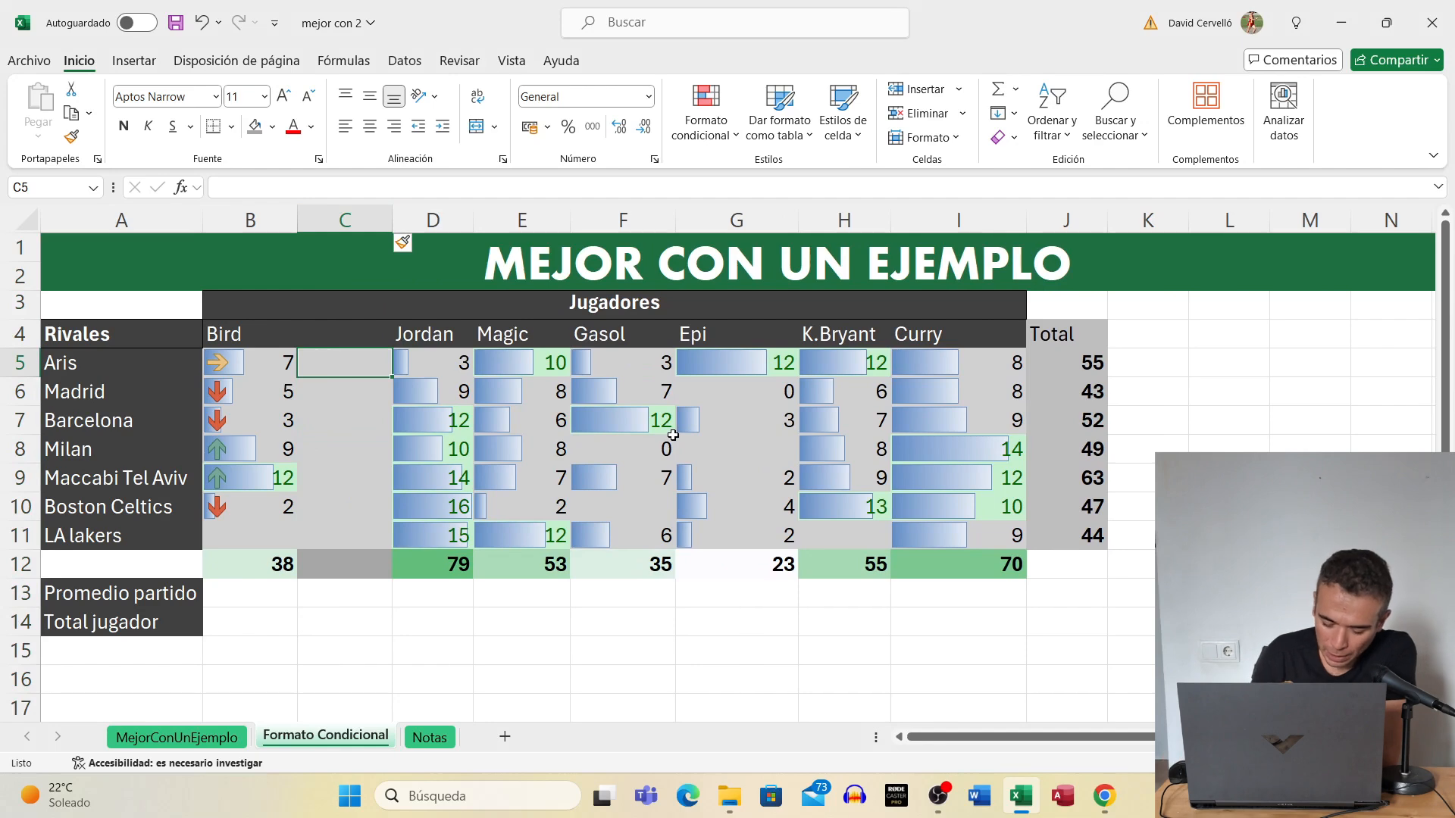
pyautogui.write('=')
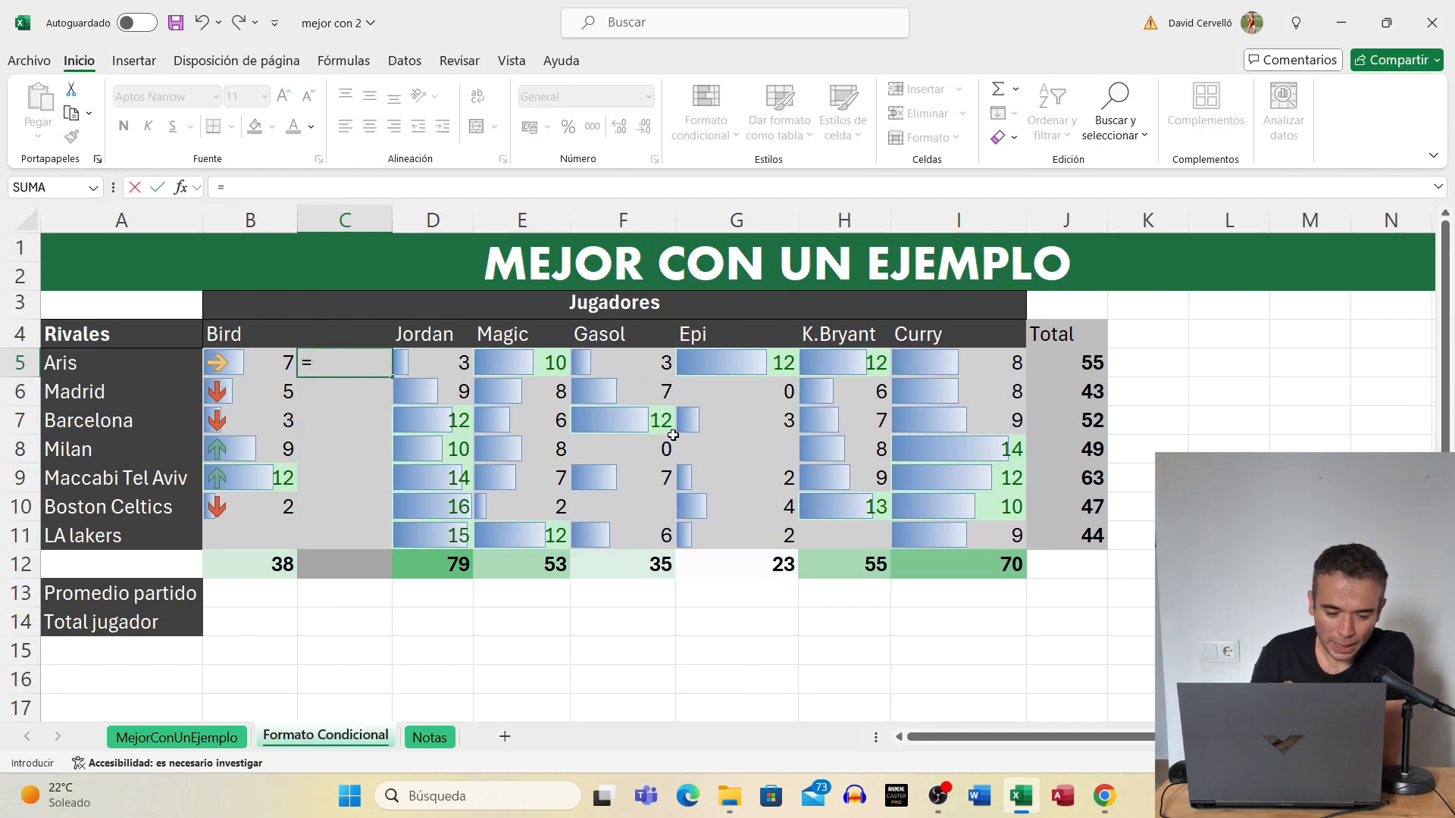
pyautogui.press('Left')
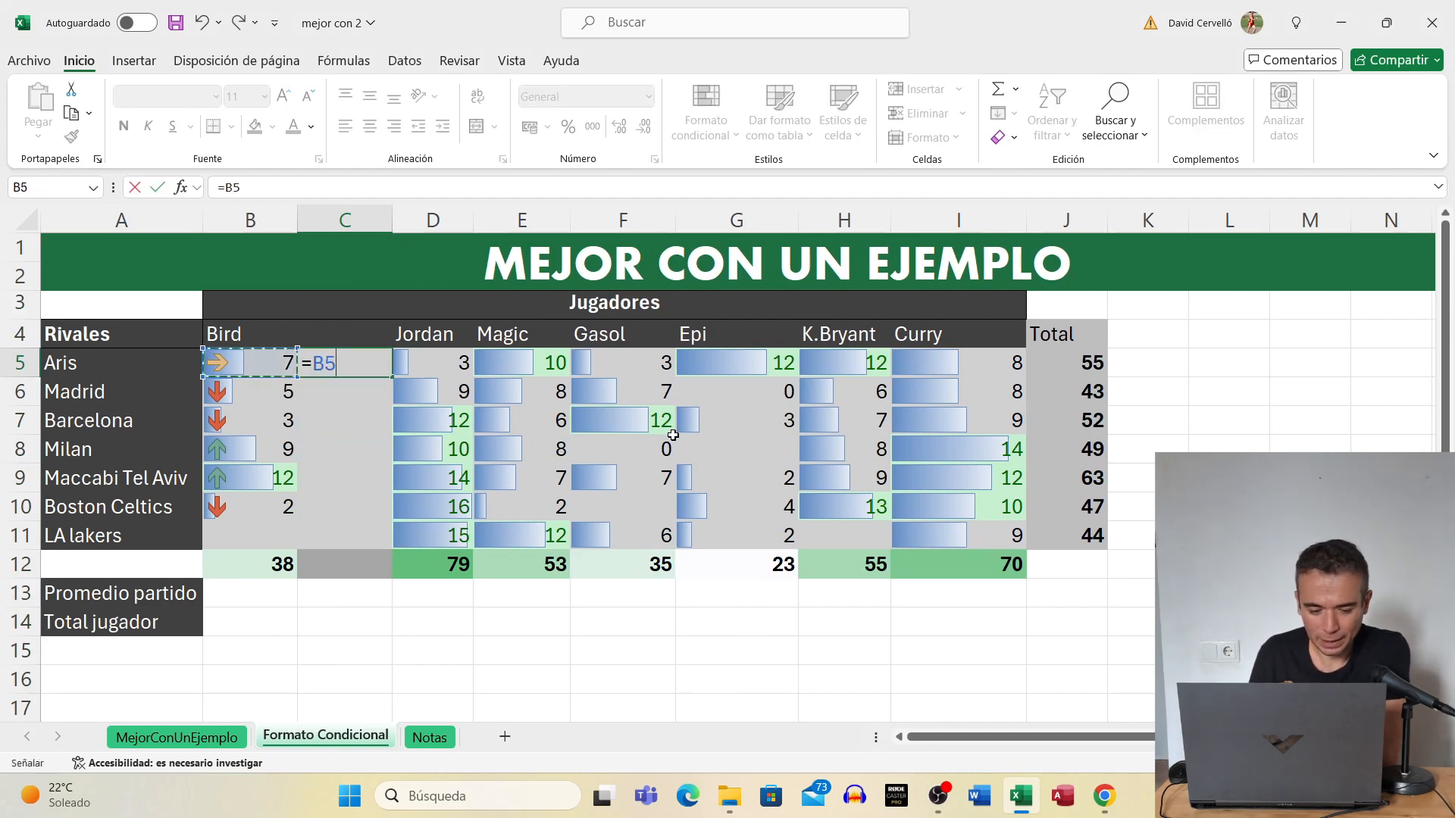
pyautogui.press('Return')
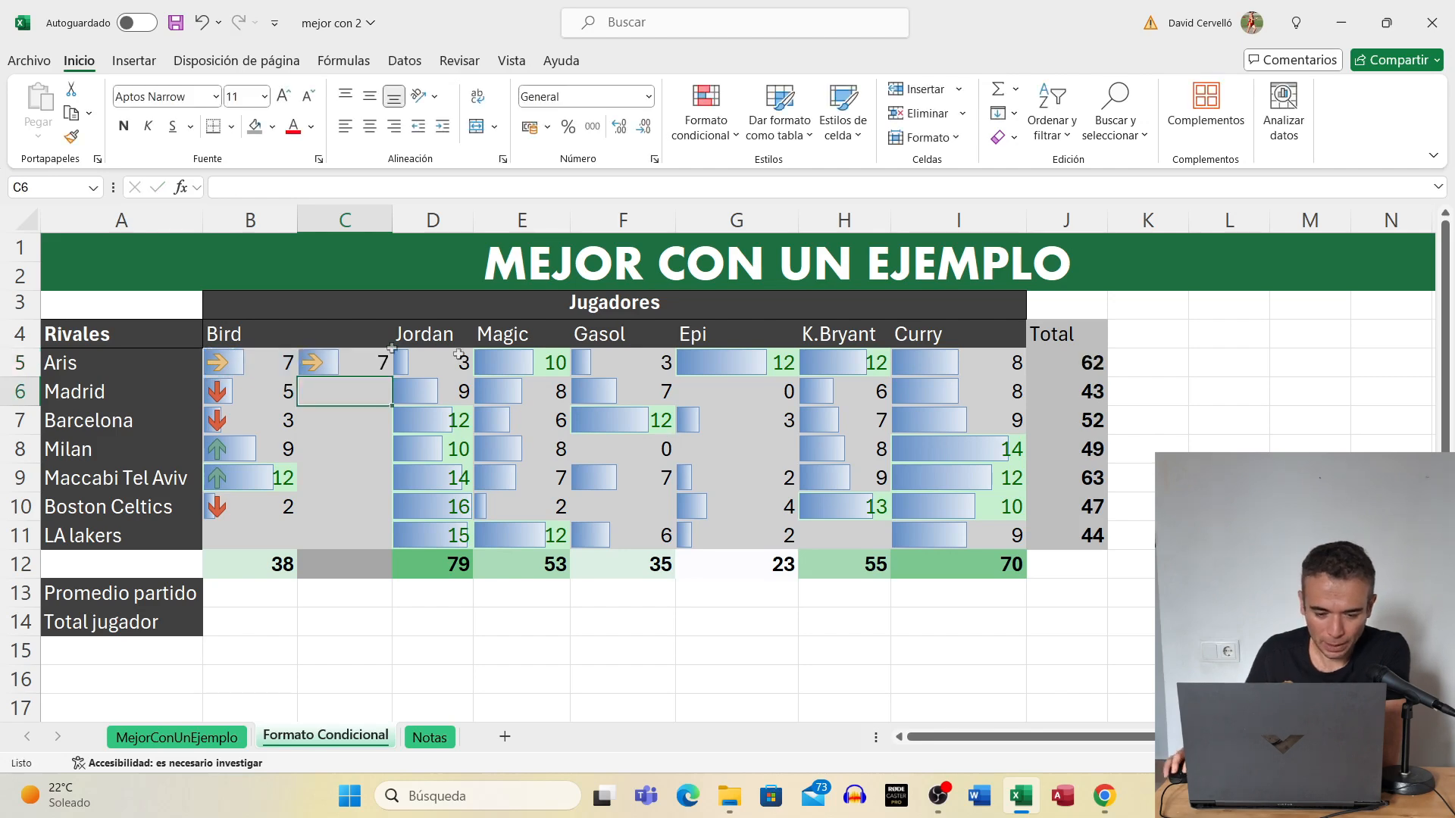
pyautogui.click(370, 376)
pyautogui.moveTo(395, 378); pyautogui.dragTo(384, 543)
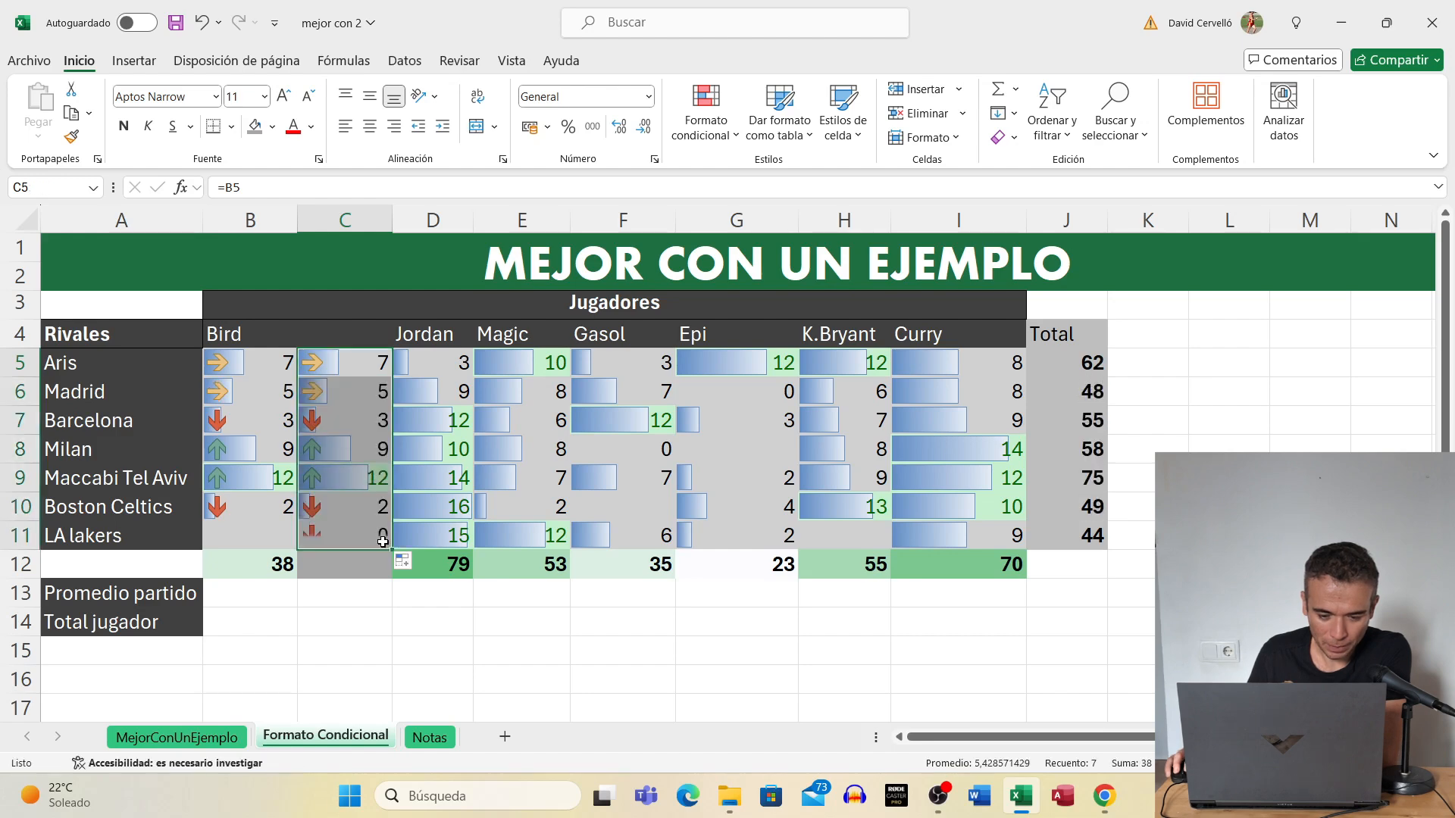
pyautogui.click(355, 425)
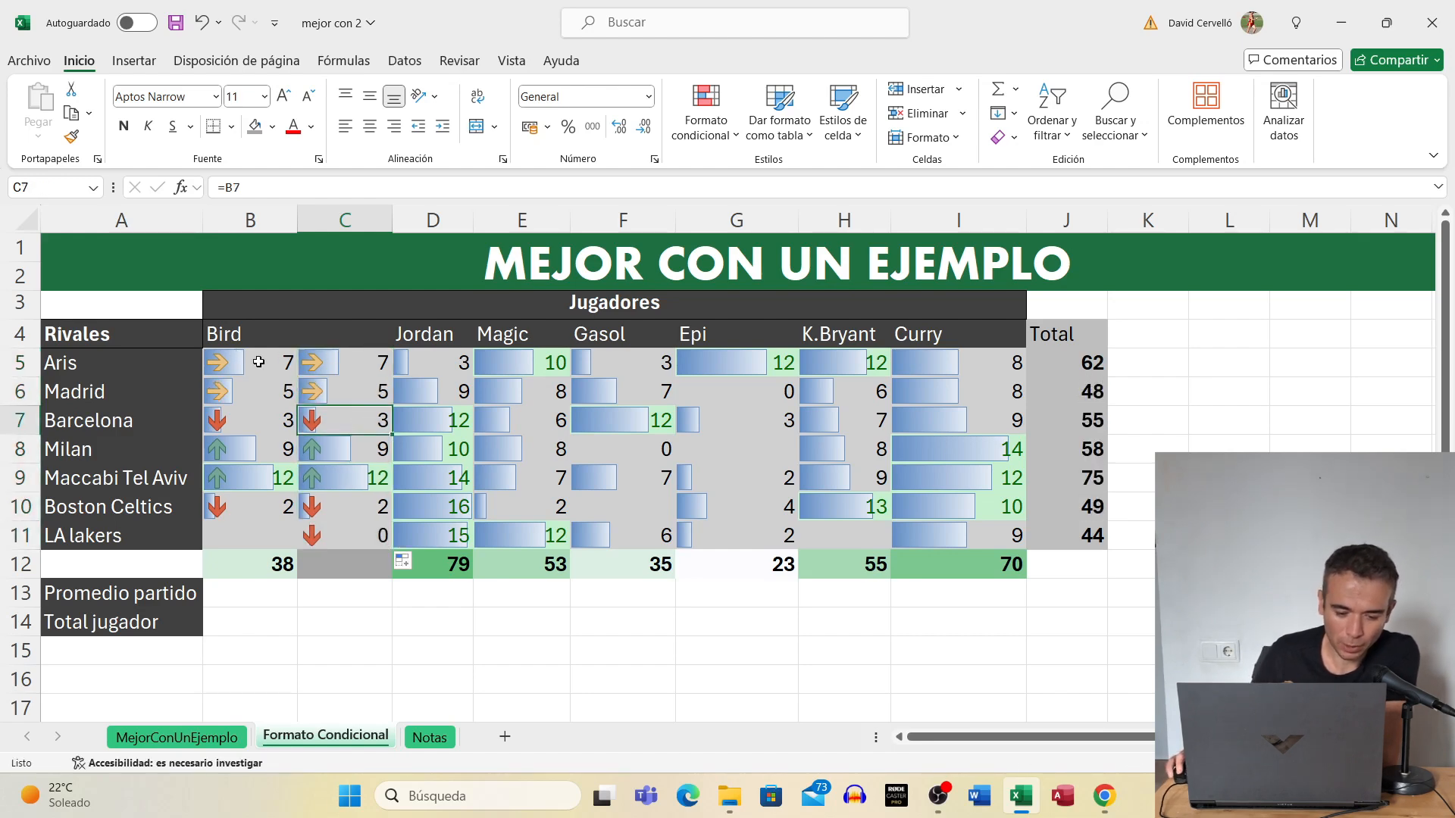
# Edit the icon set rule covering C5:C11 so that it shows only the icons, and apply it.
pyautogui.moveTo(344, 362); pyautogui.dragTo(349, 540)
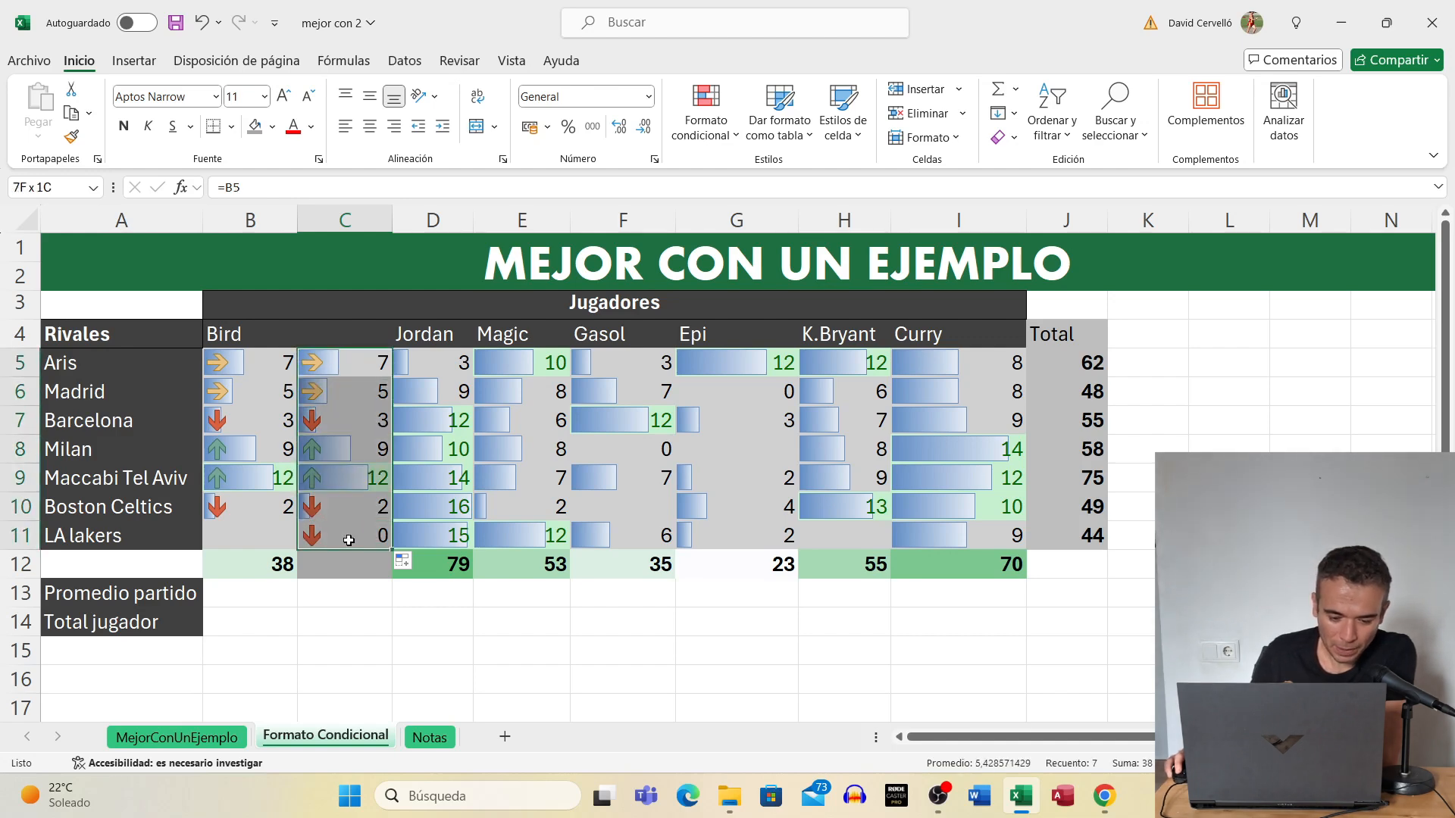
pyautogui.click(732, 140)
pyautogui.click(754, 416)
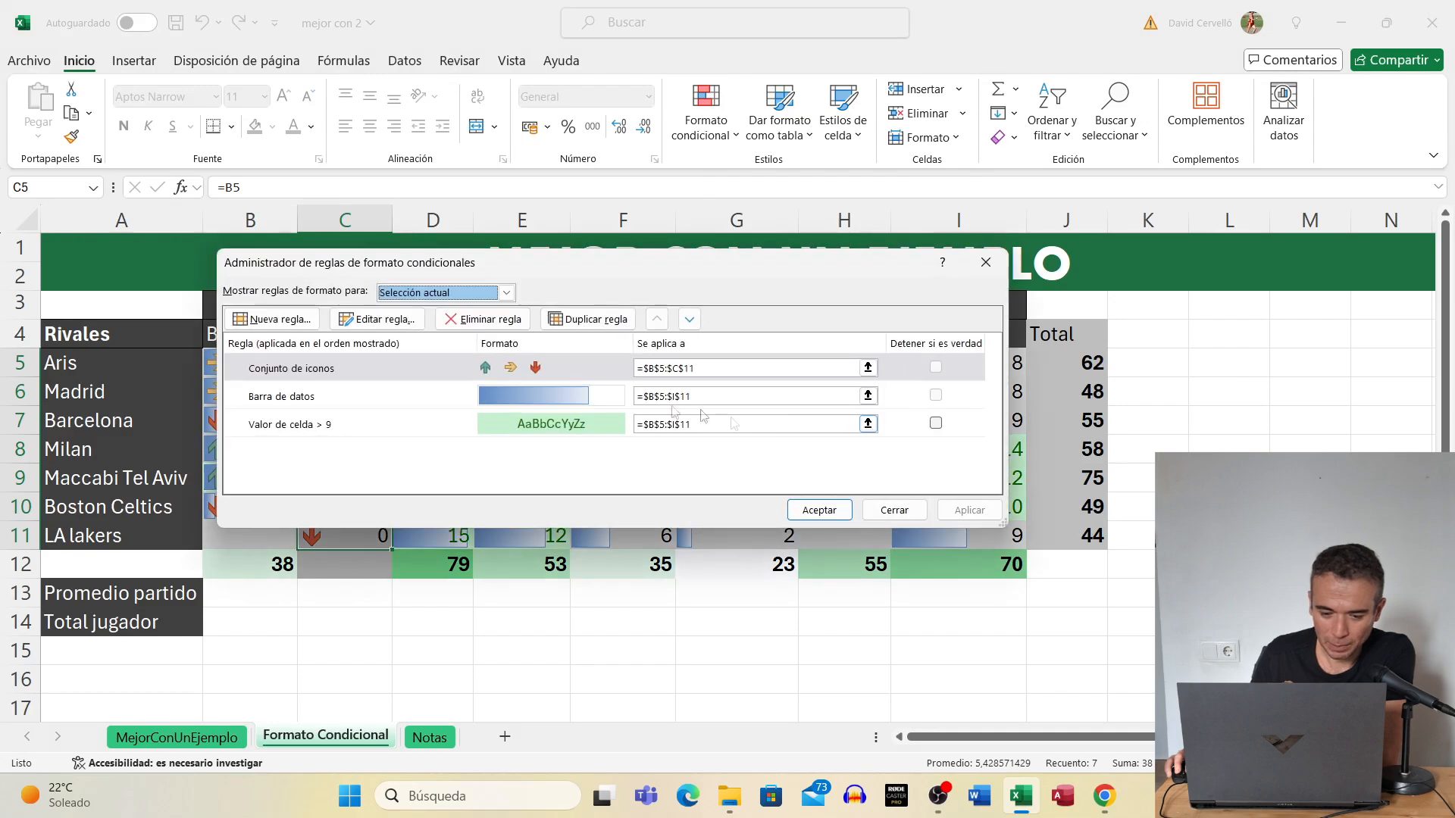
pyautogui.click(330, 371)
pyautogui.click(384, 319)
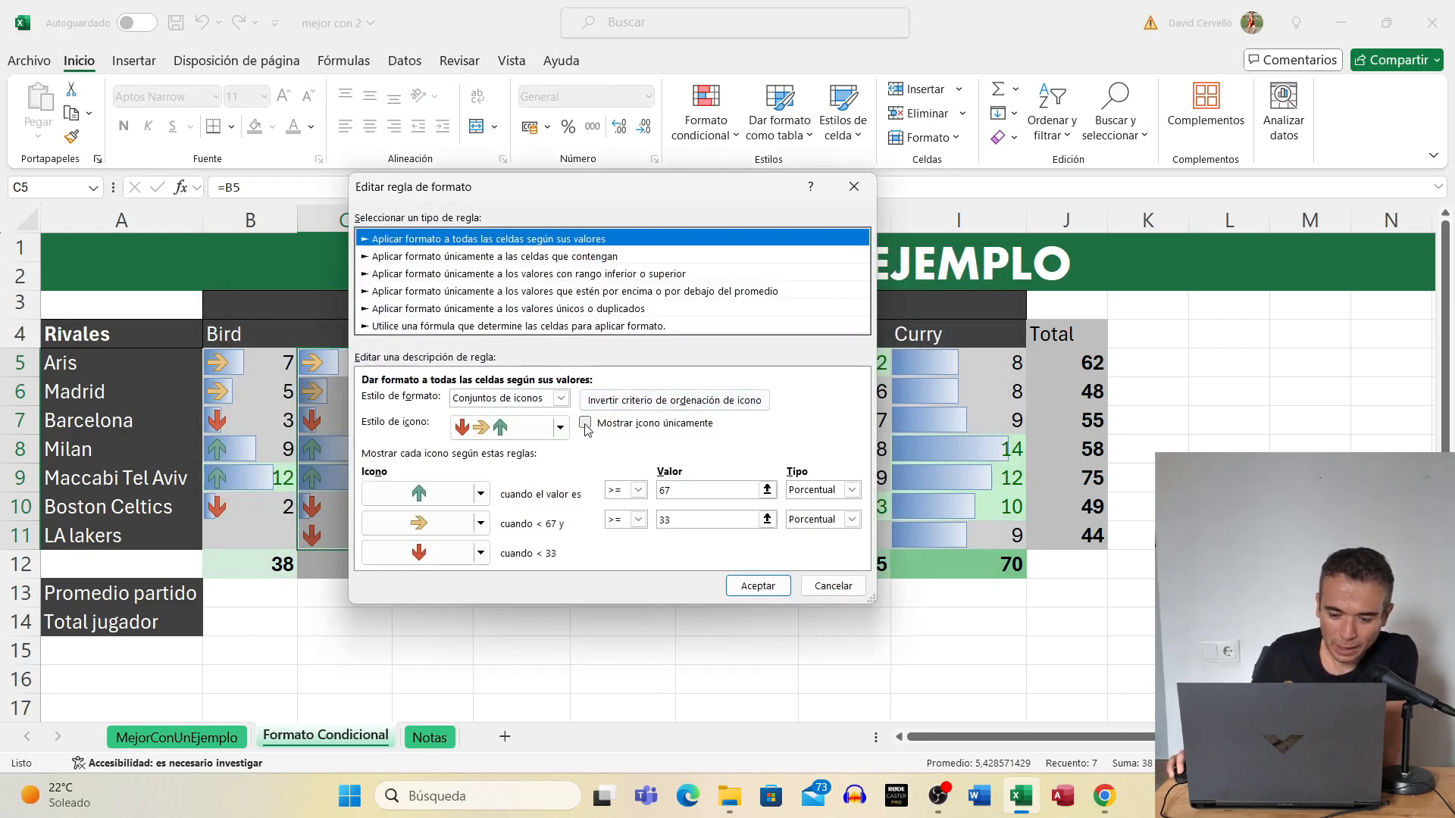
pyautogui.click(585, 425)
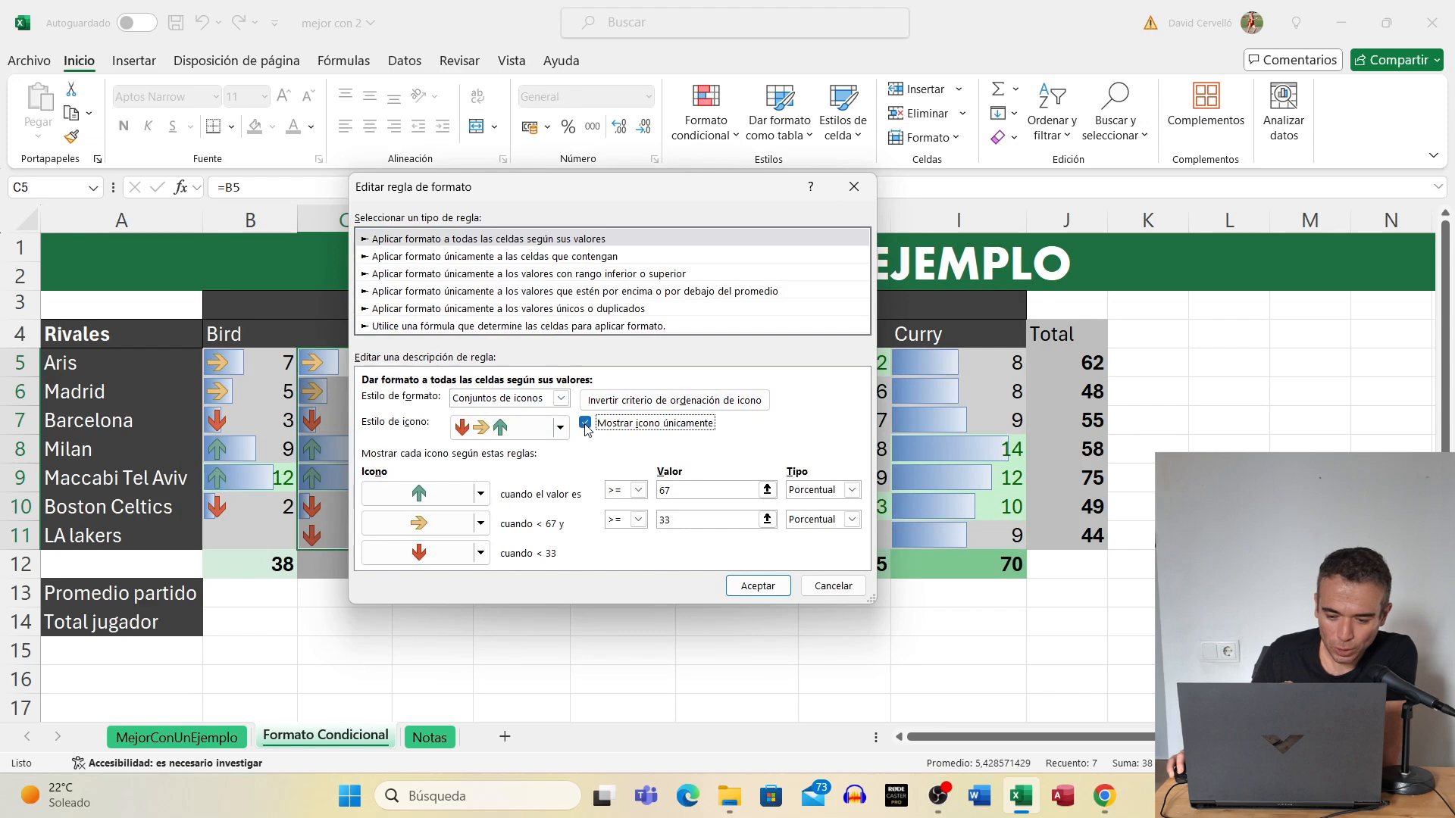
pyautogui.click(758, 586)
pyautogui.click(819, 510)
pyautogui.click(424, 485)
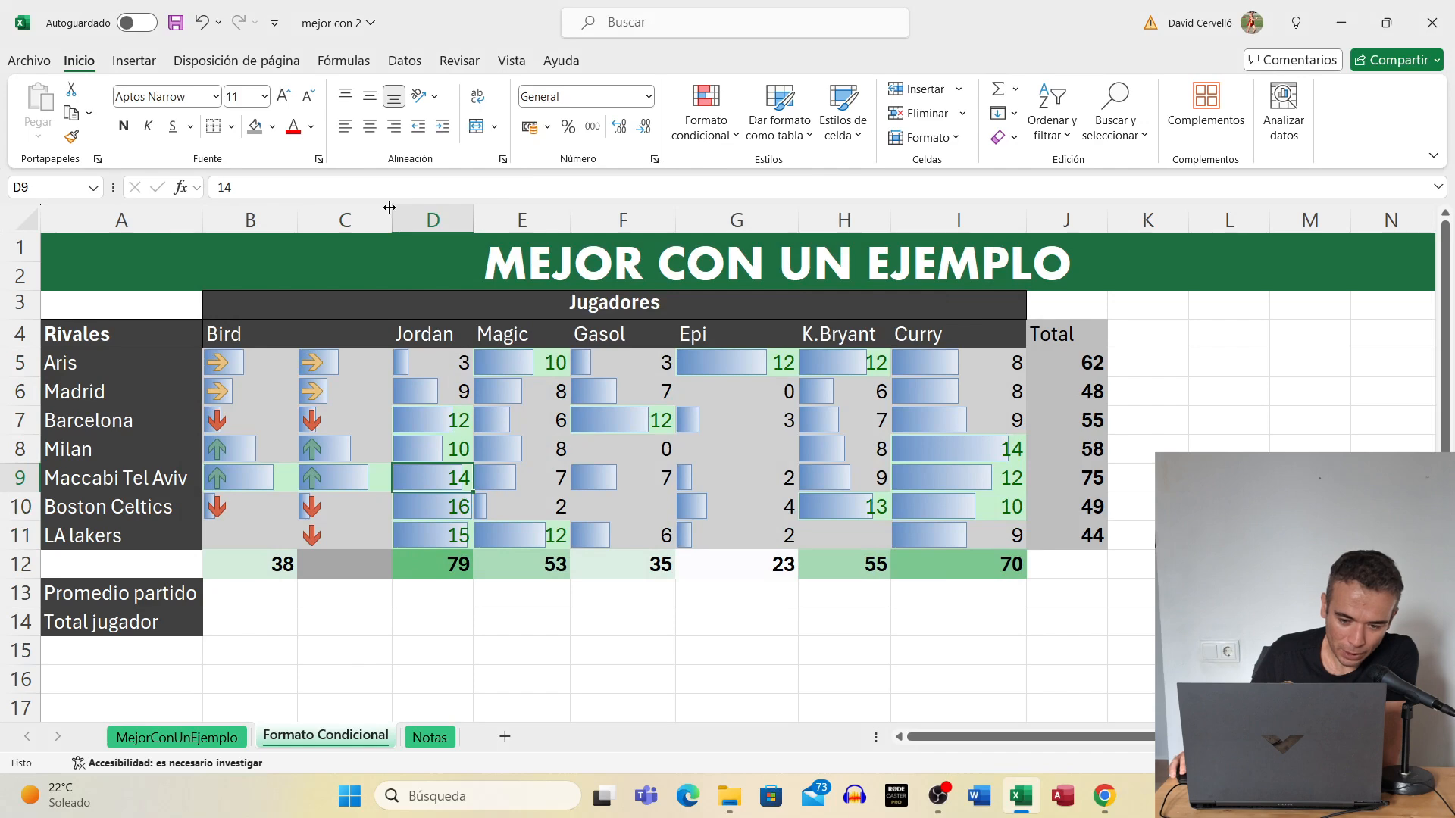
# Undo the icon-only setting, the linked formulas and the inserted column beside Bird's scores.
pyautogui.moveTo(350, 363); pyautogui.dragTo(365, 535)
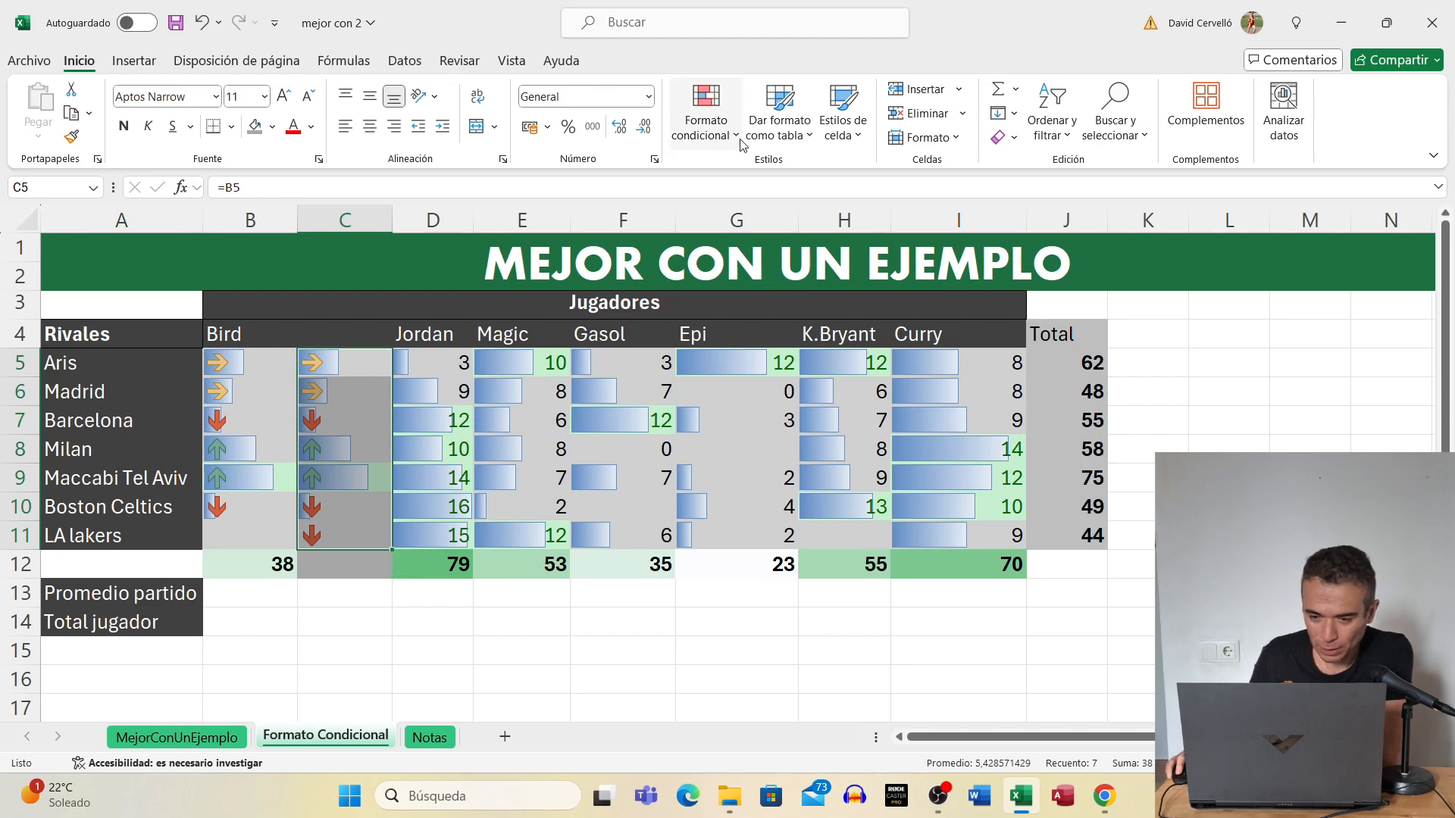
pyautogui.click(326, 422)
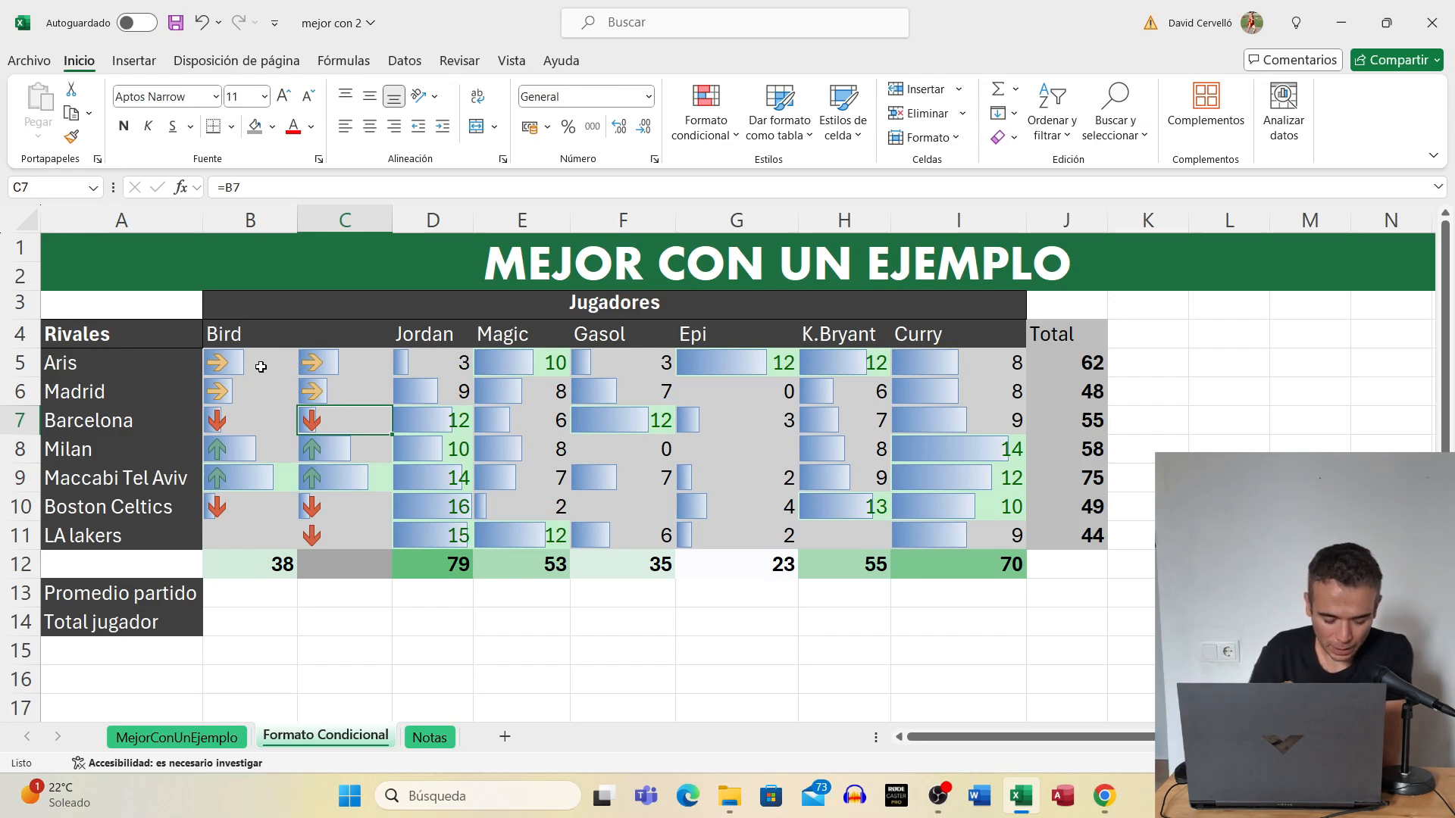
pyautogui.hotkey('ctrl', 'z')
pyautogui.hotkey('ctrl', 'z')
pyautogui.hotkey('ctrl', 'z')
pyautogui.hotkey('ctrl', 'z')
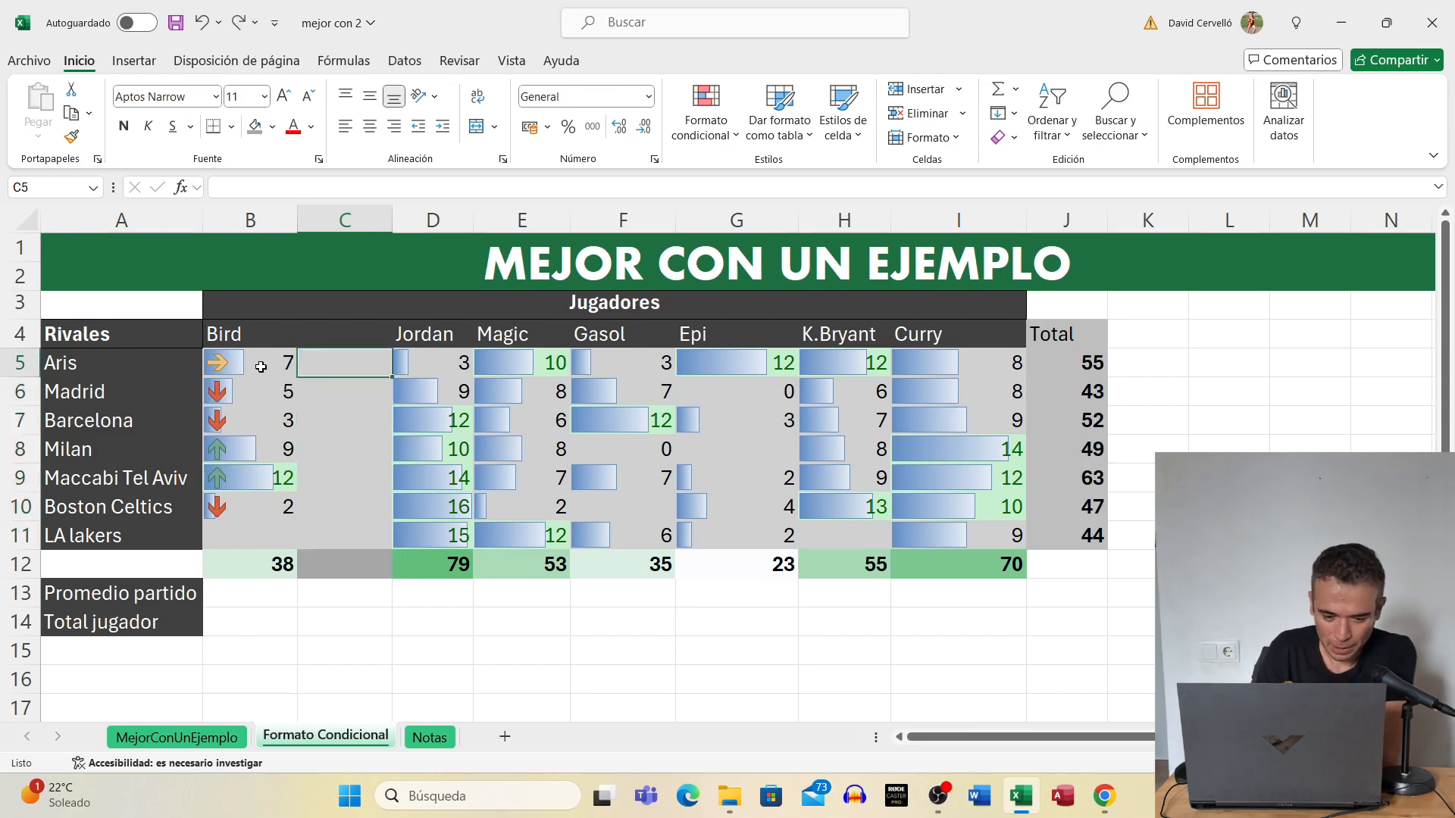
# Clear all conditional formatting rules from the scores in B5:H11.
pyautogui.moveTo(256, 363); pyautogui.dragTo(842, 539)
pyautogui.click(725, 137)
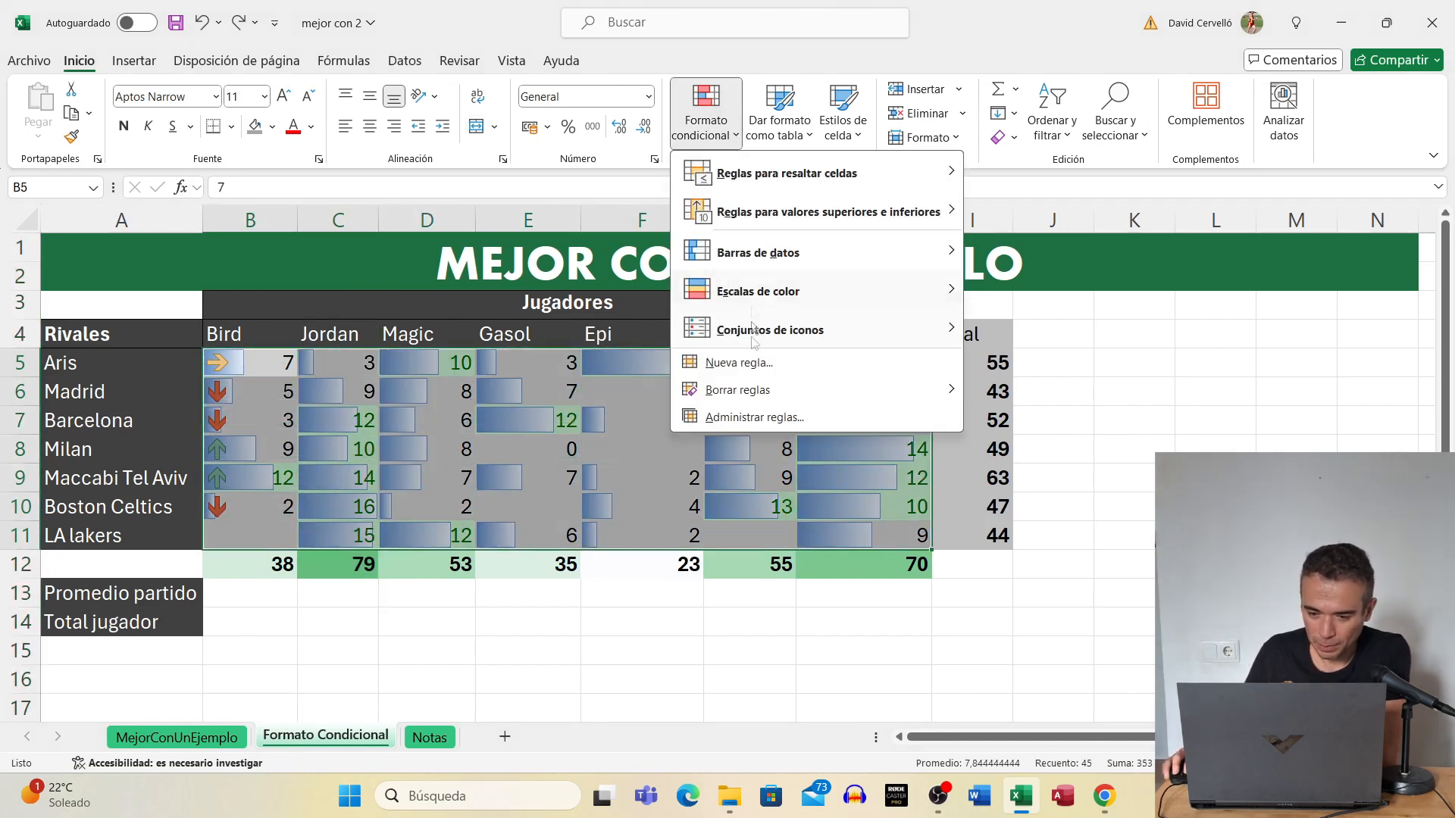
pyautogui.moveTo(743, 400)
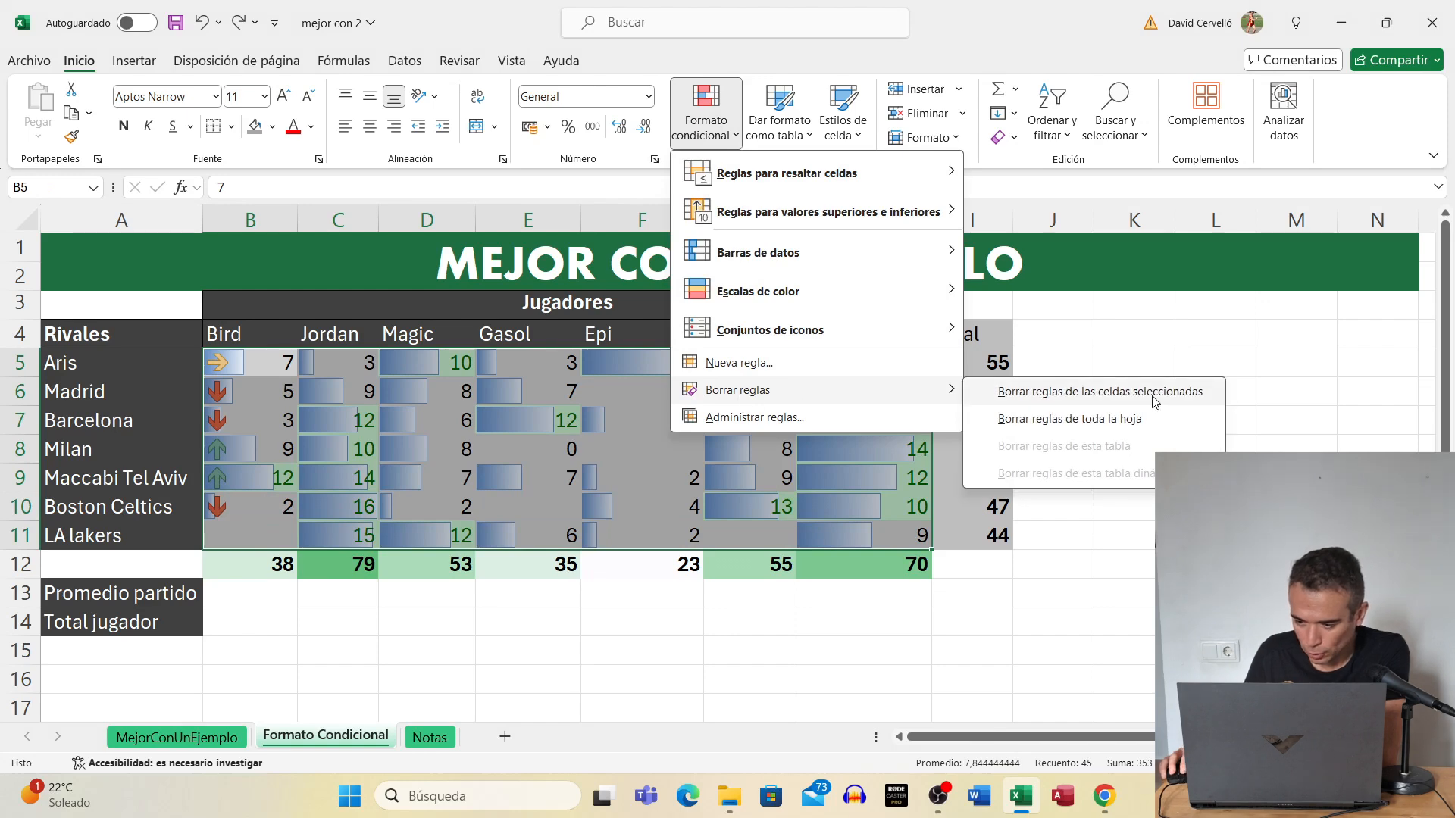
pyautogui.click(1153, 400)
pyautogui.click(666, 397)
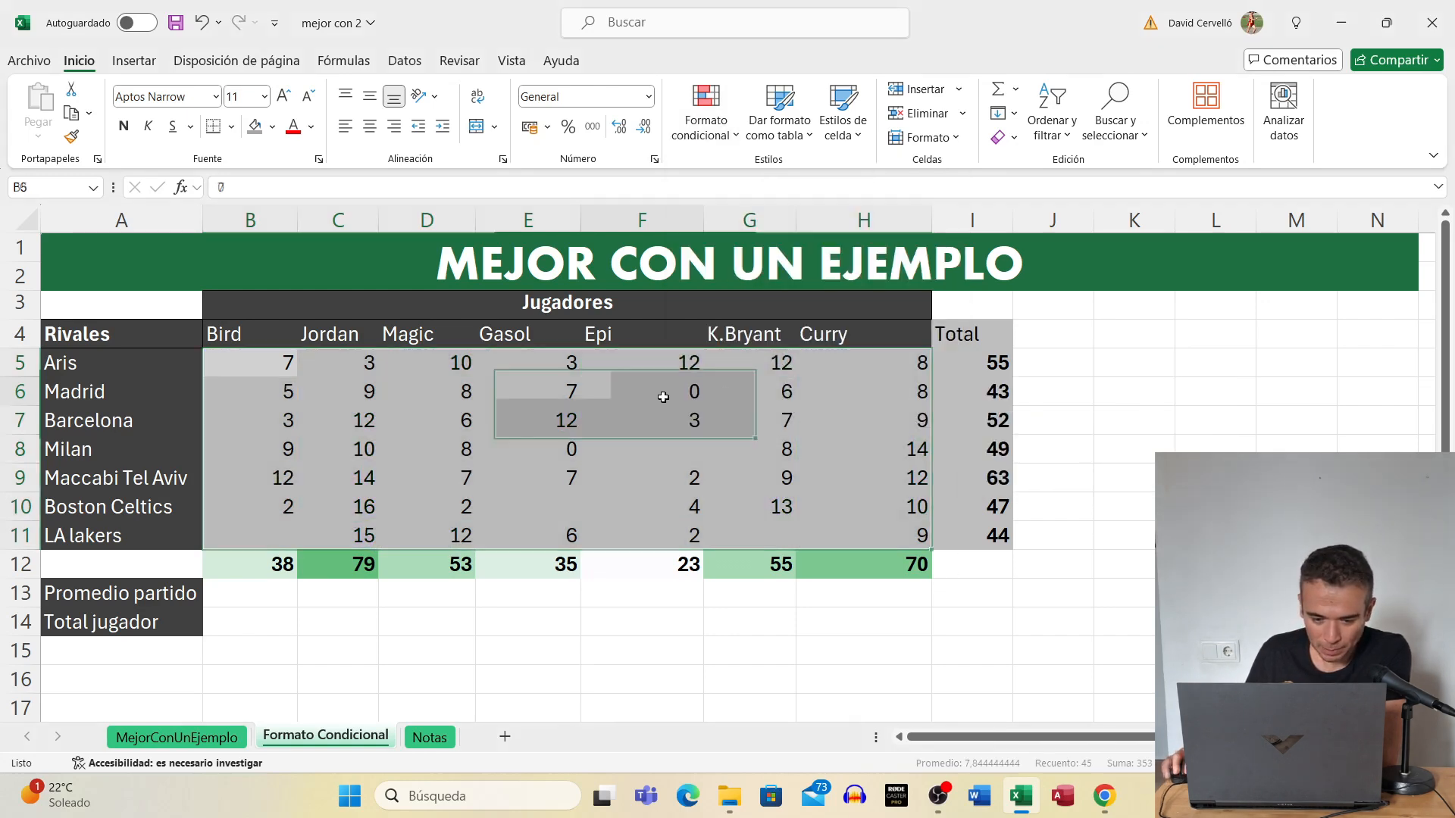
pyautogui.rightClick(277, 221)
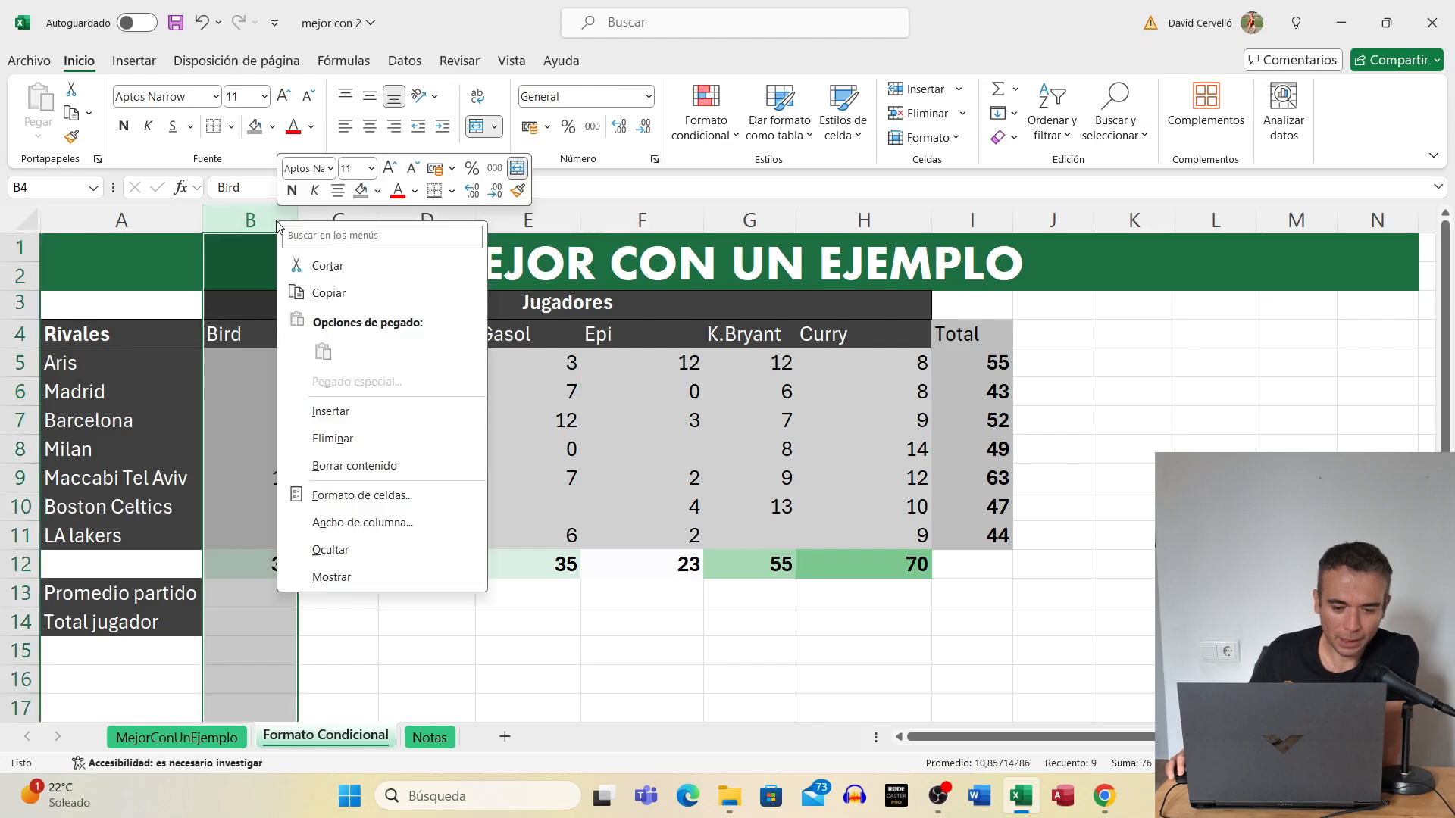
pyautogui.click(347, 414)
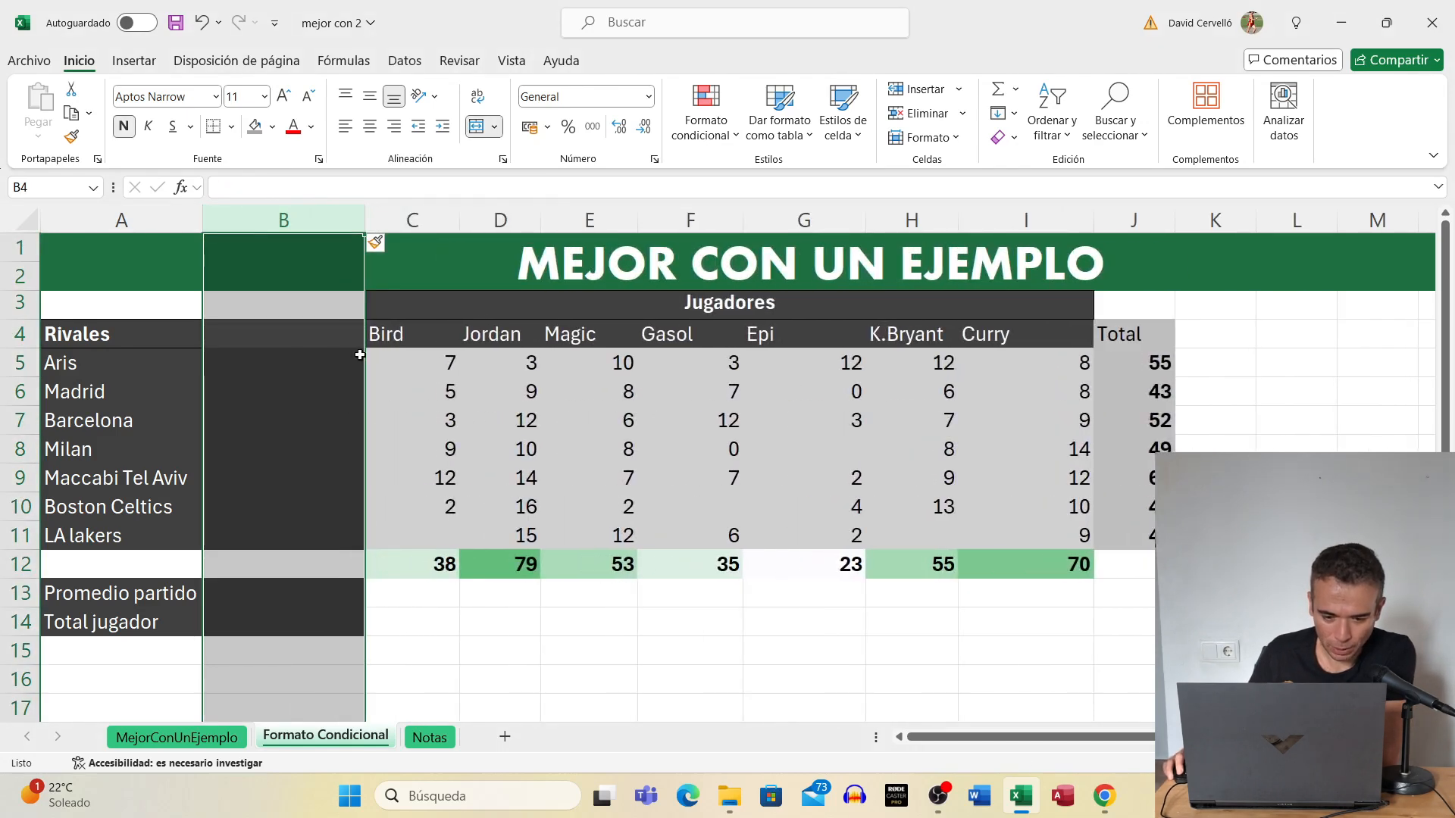
pyautogui.hotkey('ctrl', 'z')
# Insert a blank column between the Bird and Jordan columns.
pyautogui.rightClick(355, 220)
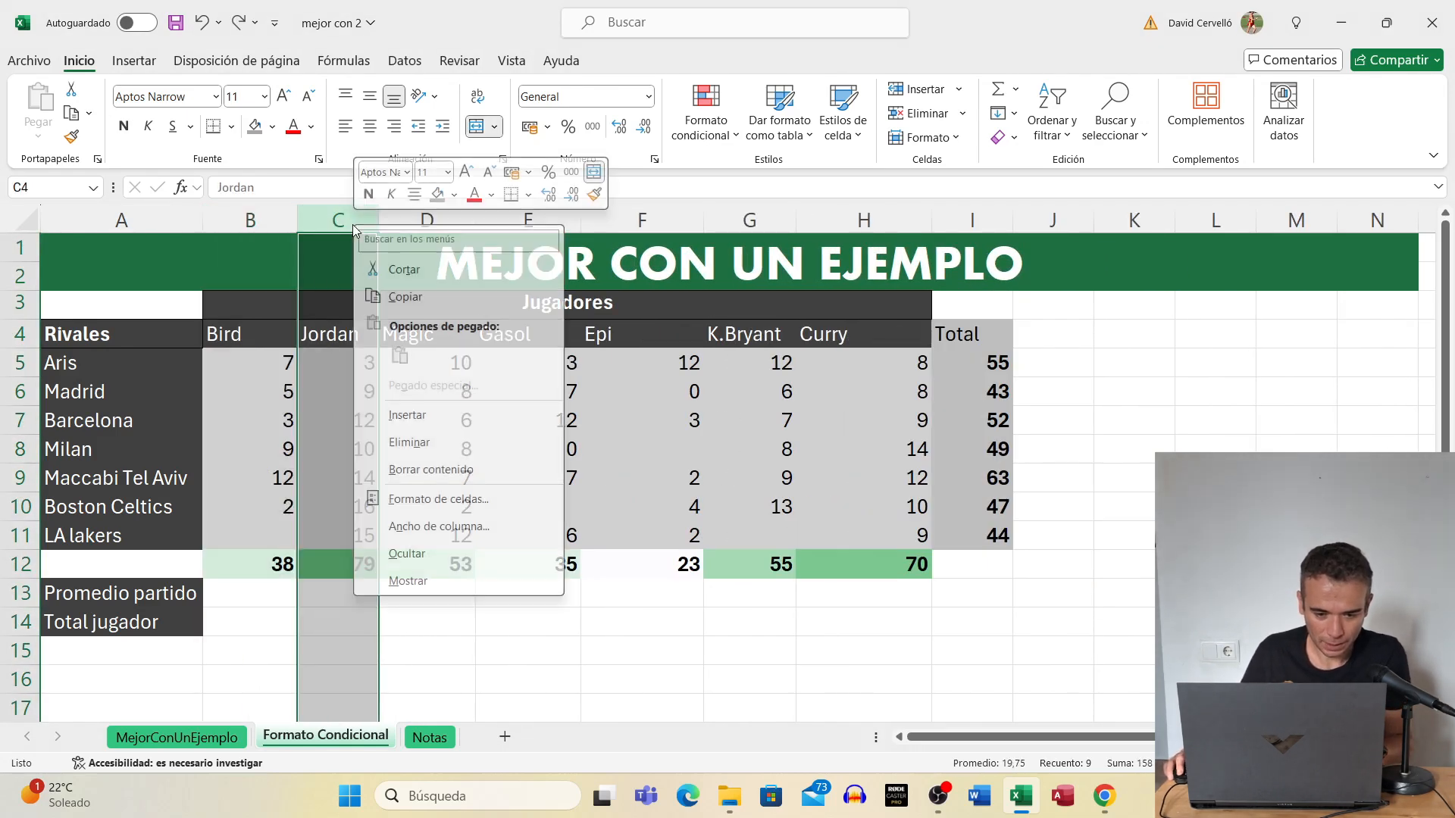
pyautogui.click(405, 416)
pyautogui.click(383, 420)
# Link C5 to Bird's first score with =B5 and fill the formula through C11.
pyautogui.click(359, 363)
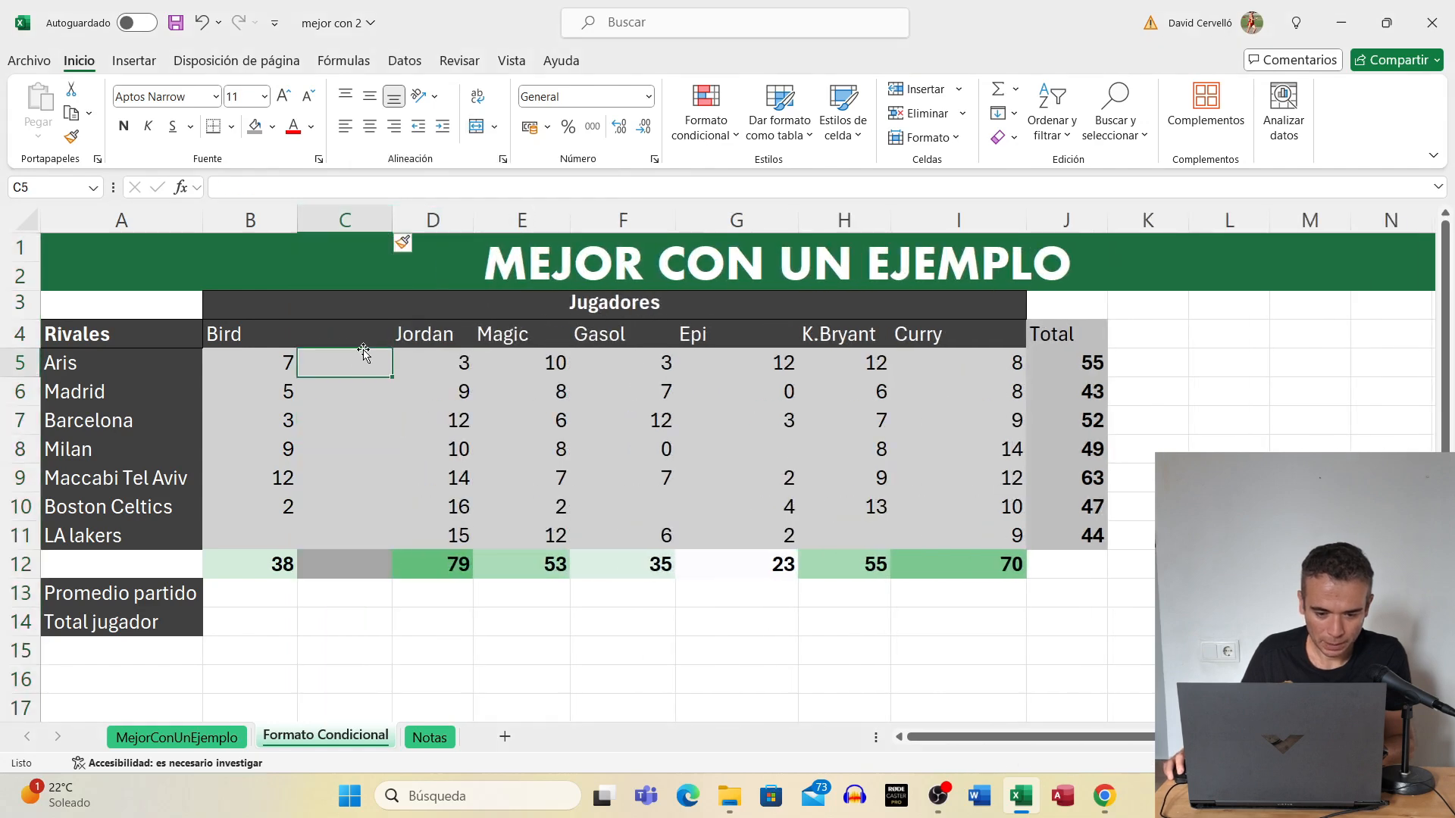
pyautogui.write('=')
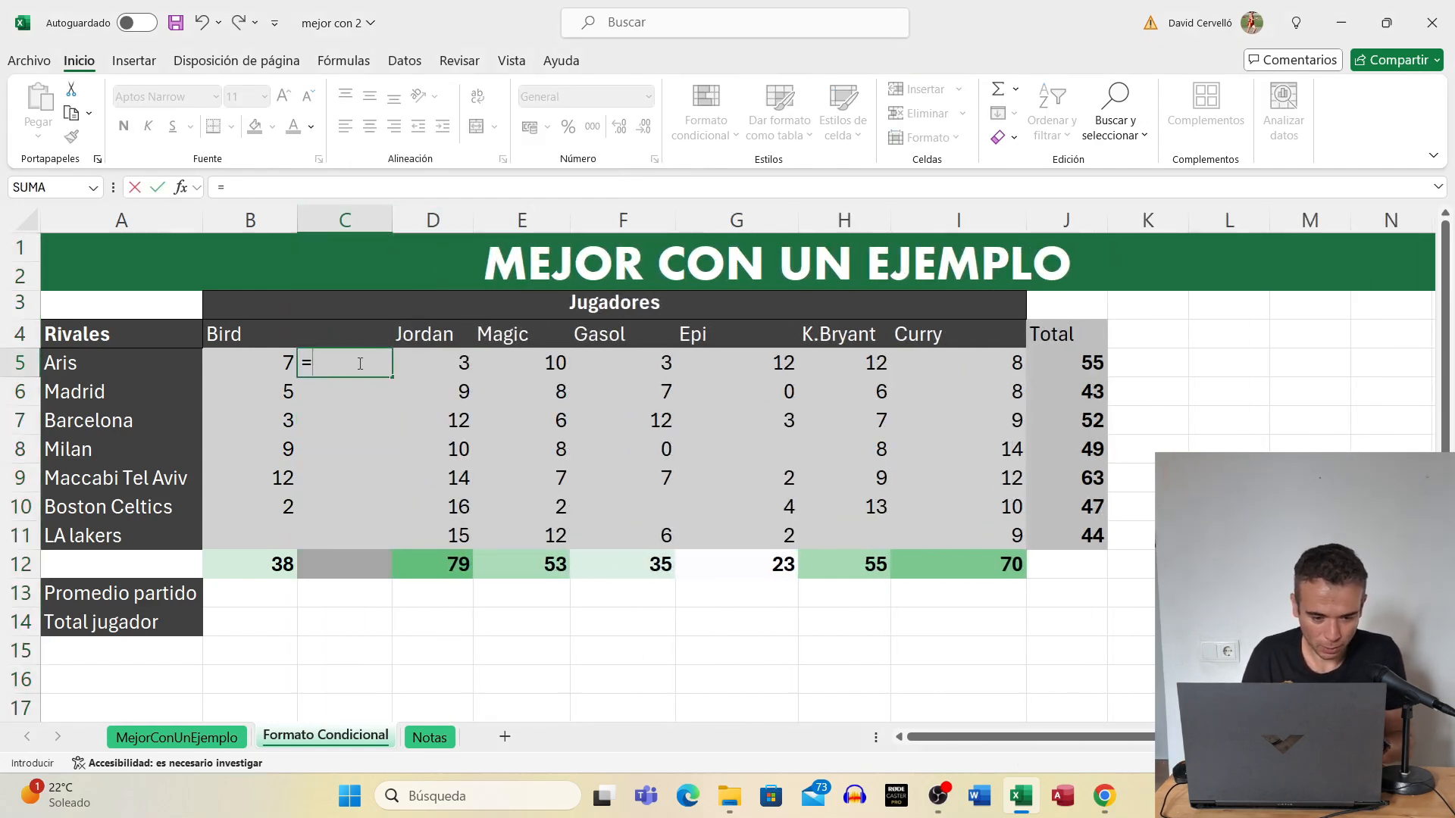
pyautogui.write('B')
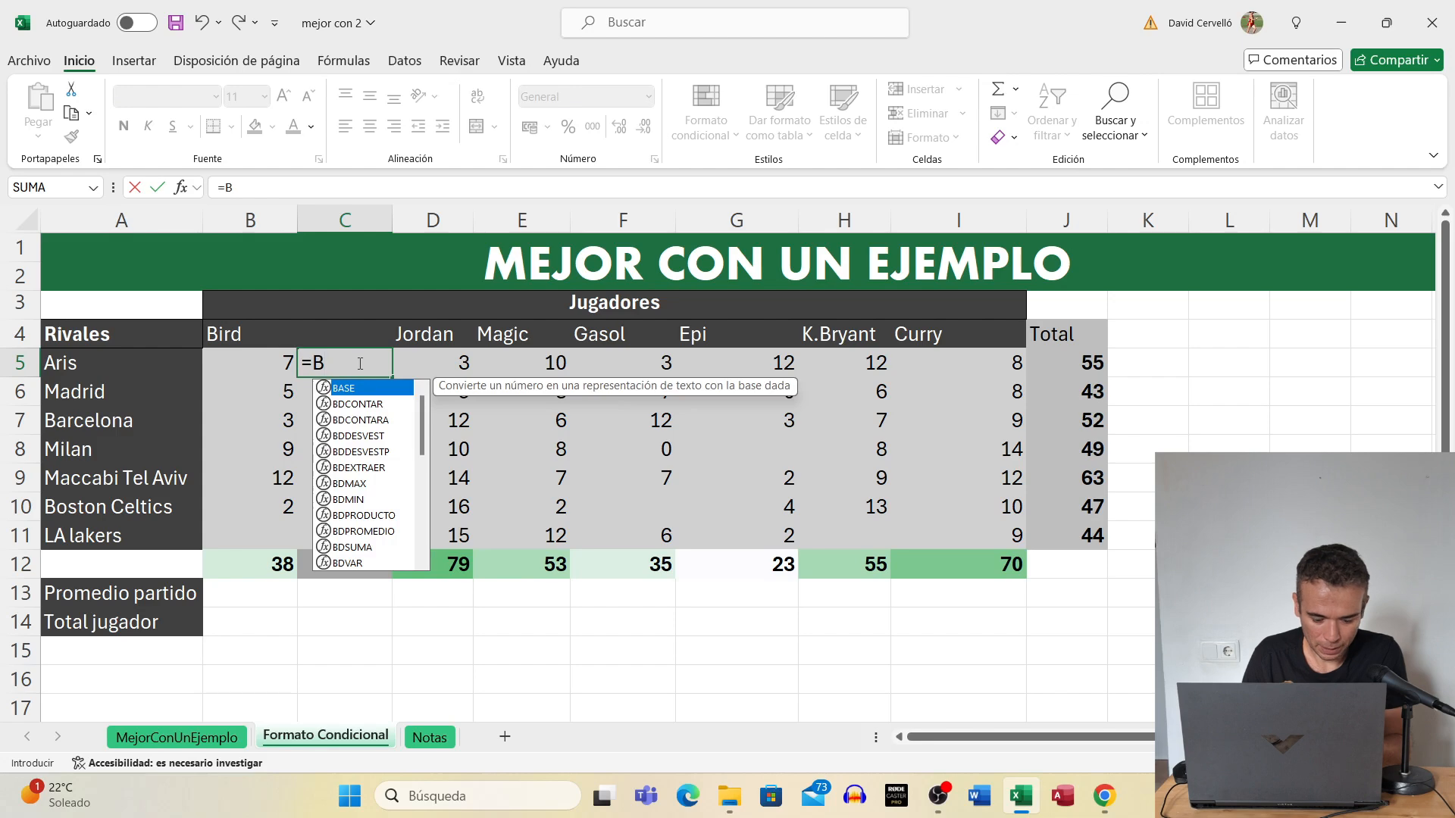
pyautogui.write('5')
pyautogui.press('Return')
pyautogui.click(363, 362)
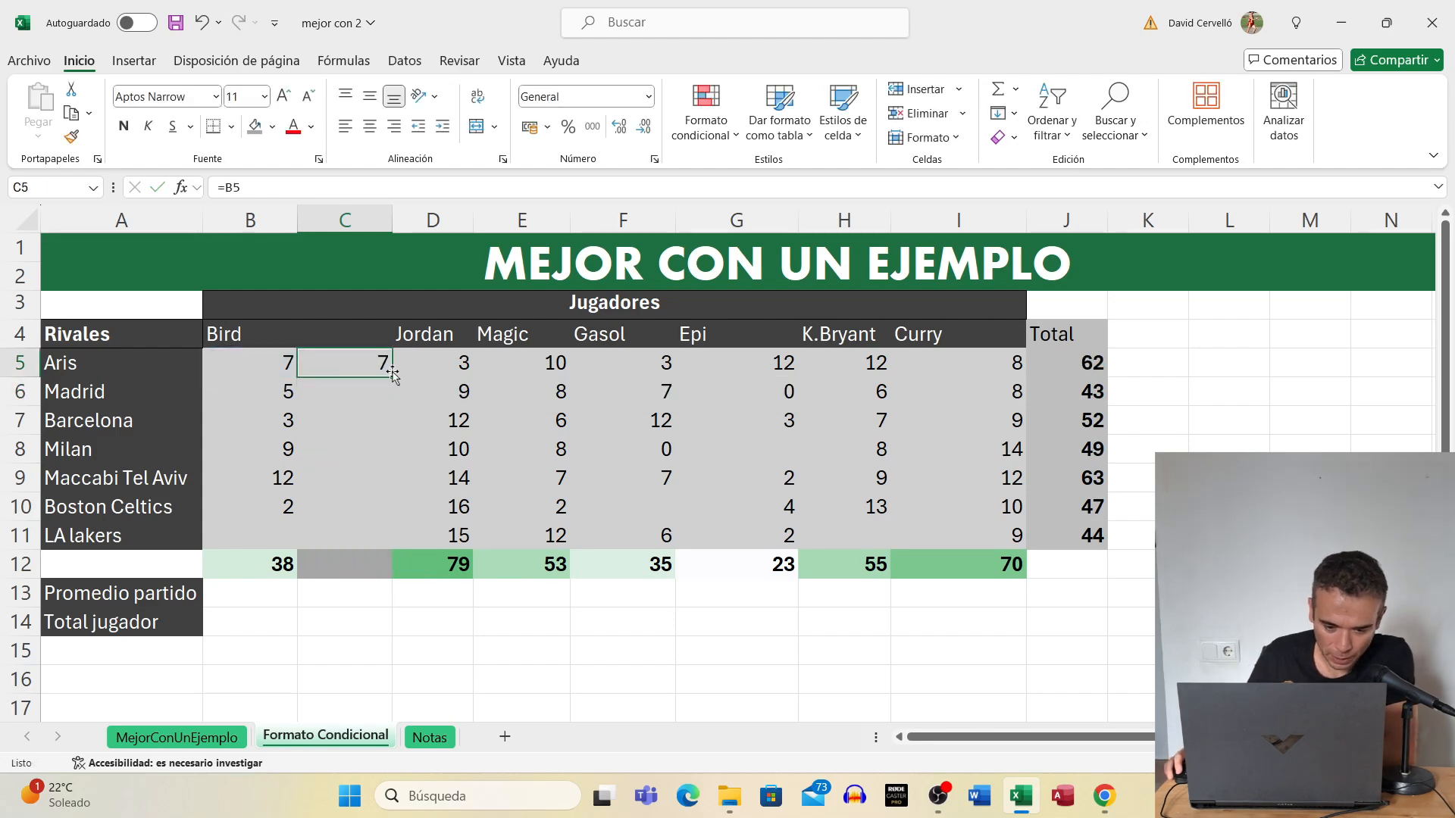
pyautogui.moveTo(394, 376); pyautogui.dragTo(385, 544)
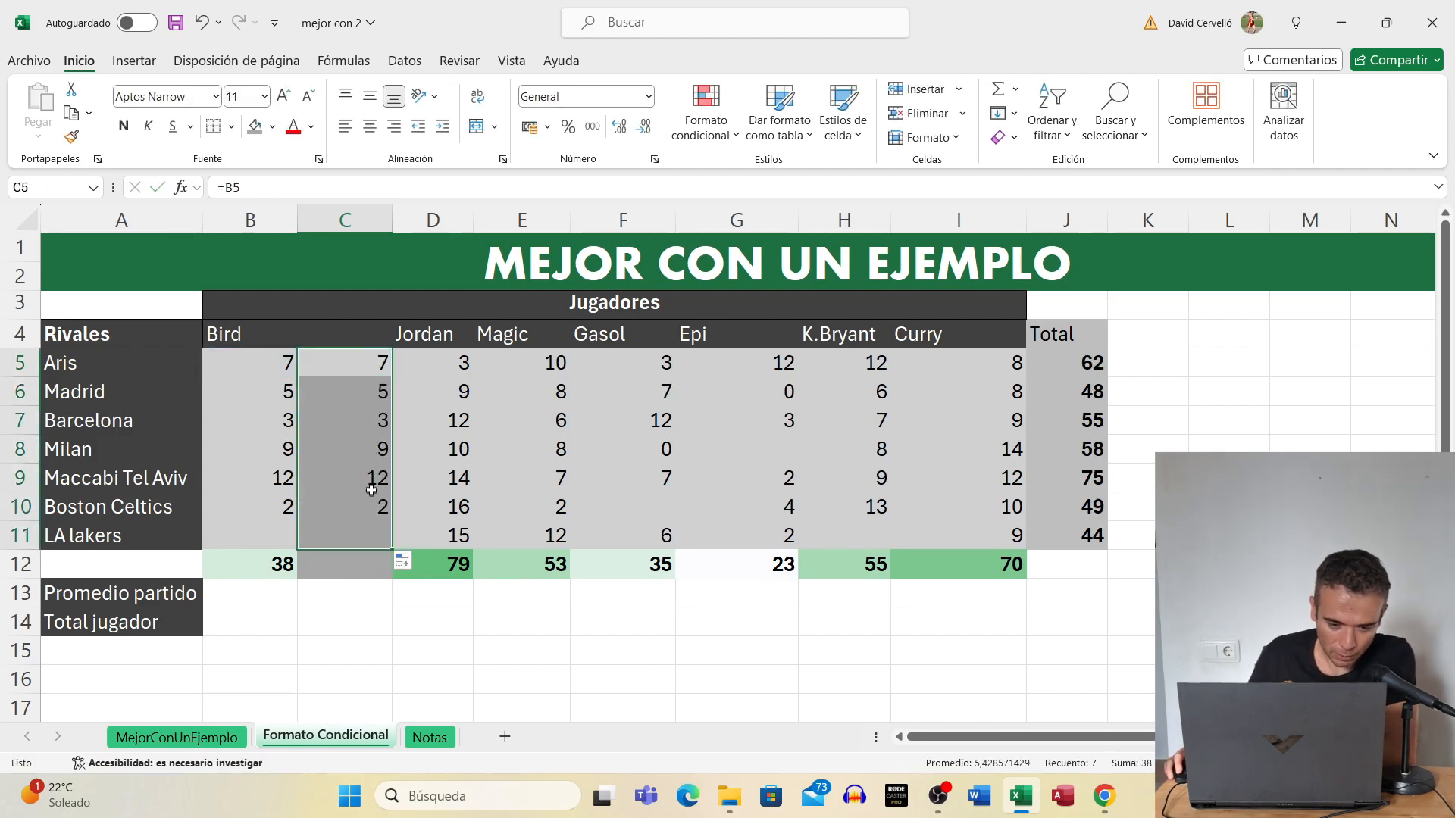
# Change Bird's score against Madrid to 6 and check the linked cell beside it.
pyautogui.click(360, 463)
pyautogui.click(286, 391)
pyautogui.write('6')
pyautogui.press('Return')
pyautogui.click(312, 389)
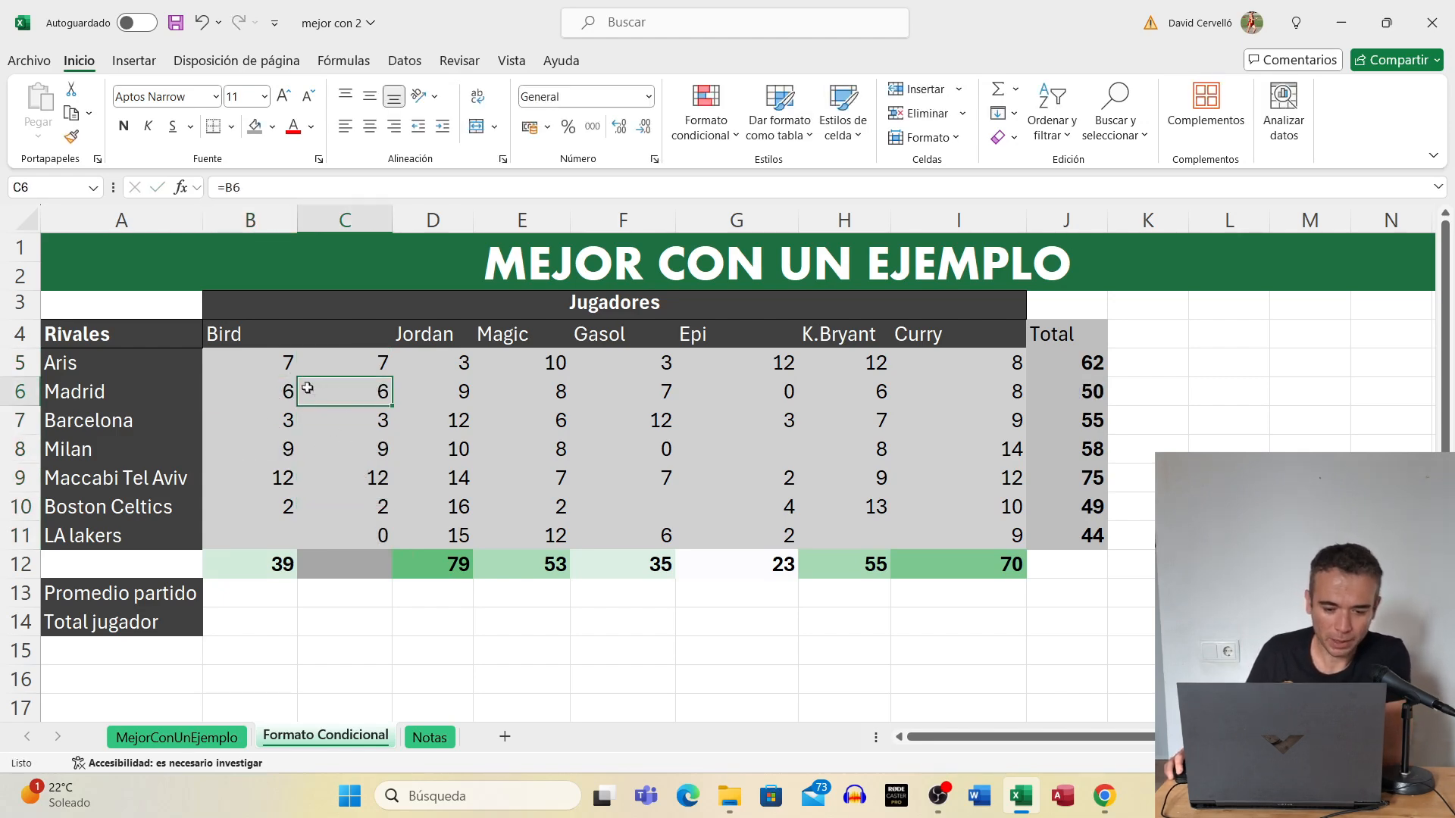
# Apply the coloured three-arrow icon set to the linked scores in C5:C11.
pyautogui.moveTo(347, 360); pyautogui.dragTo(343, 536)
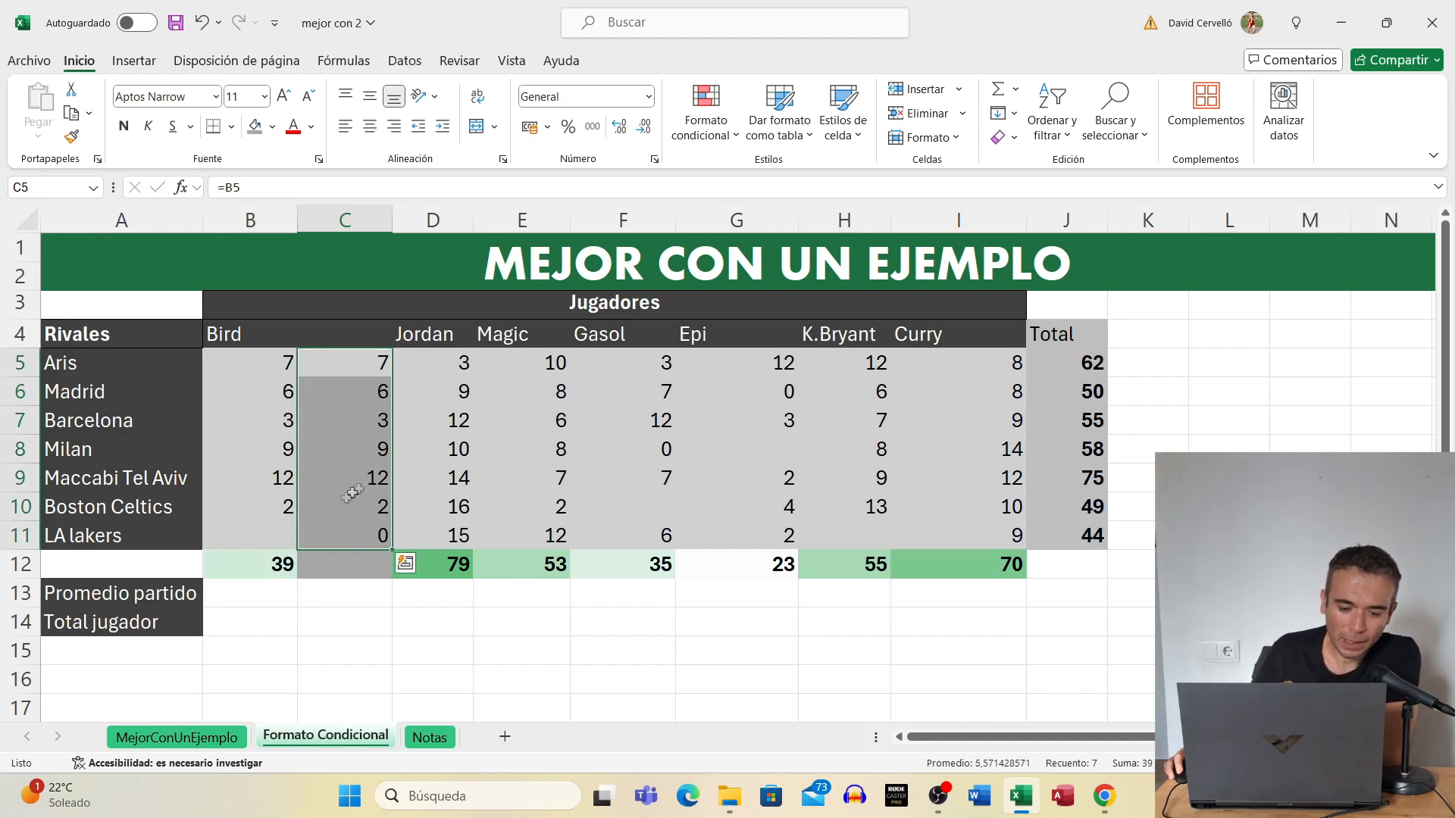
pyautogui.click(734, 142)
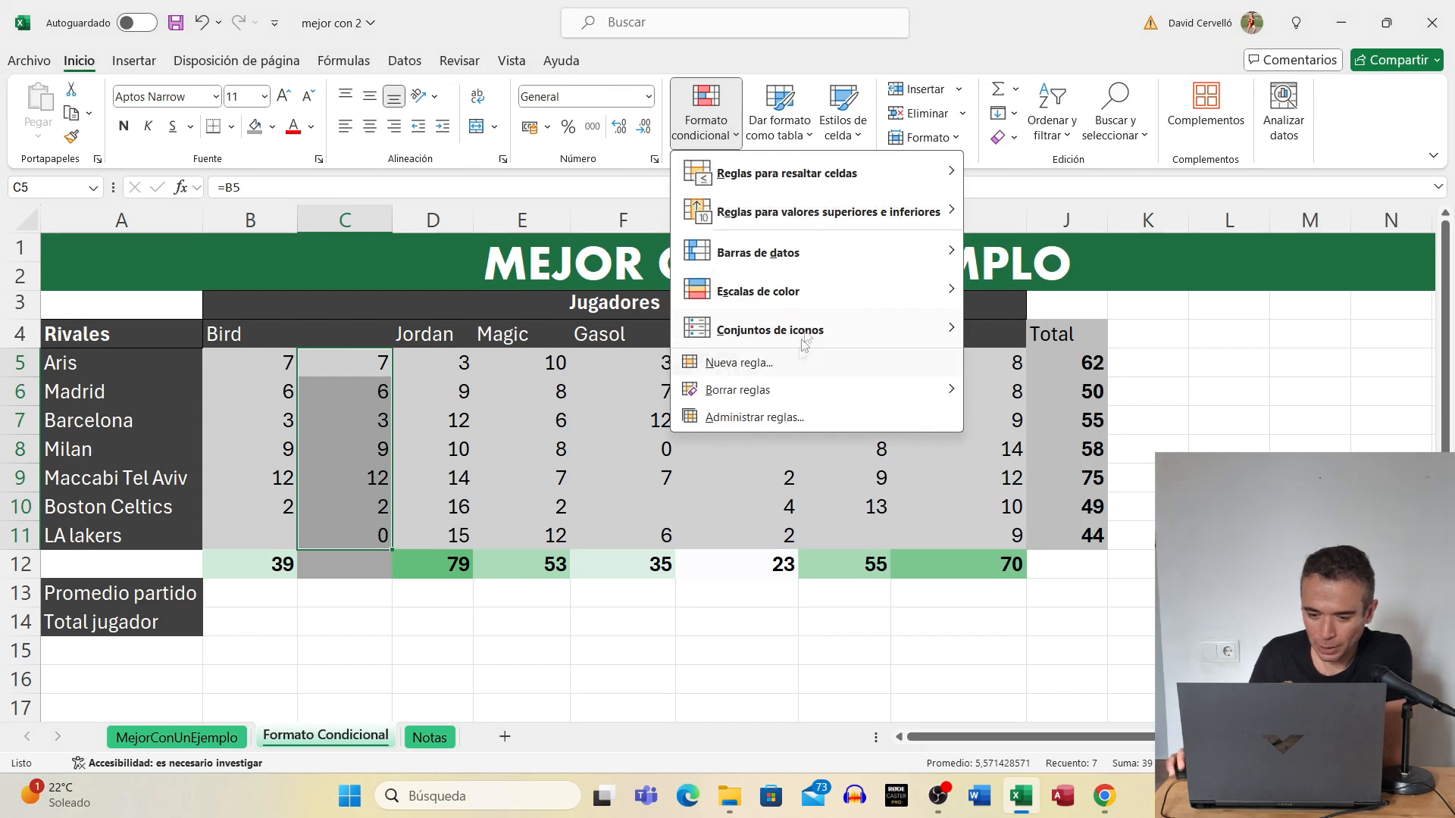
pyautogui.moveTo(829, 340)
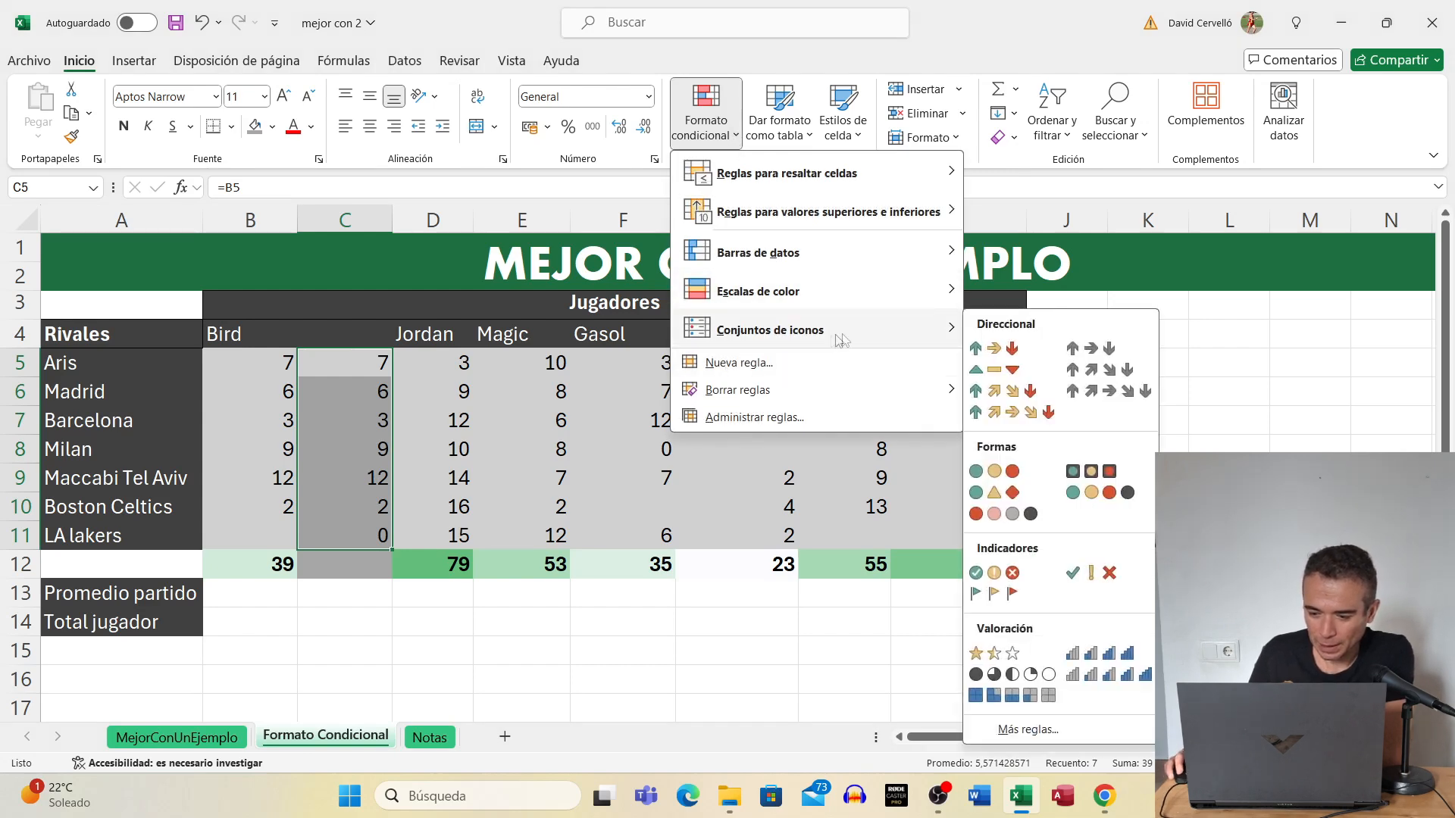
pyautogui.click(1002, 349)
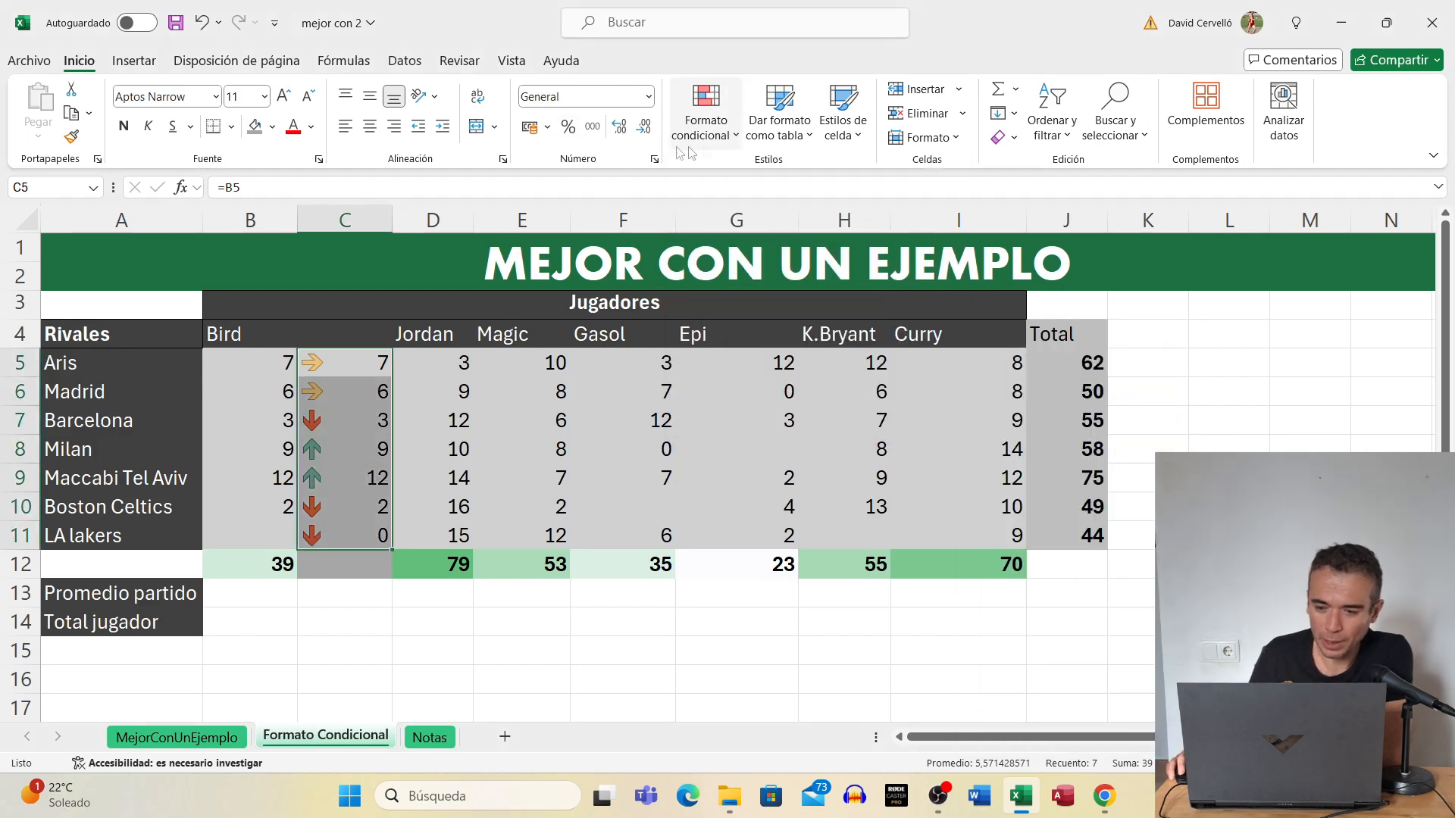
# Edit the icon set rule for C5:C11 to show only the icons, and apply it.
pyautogui.click(743, 143)
pyautogui.click(746, 417)
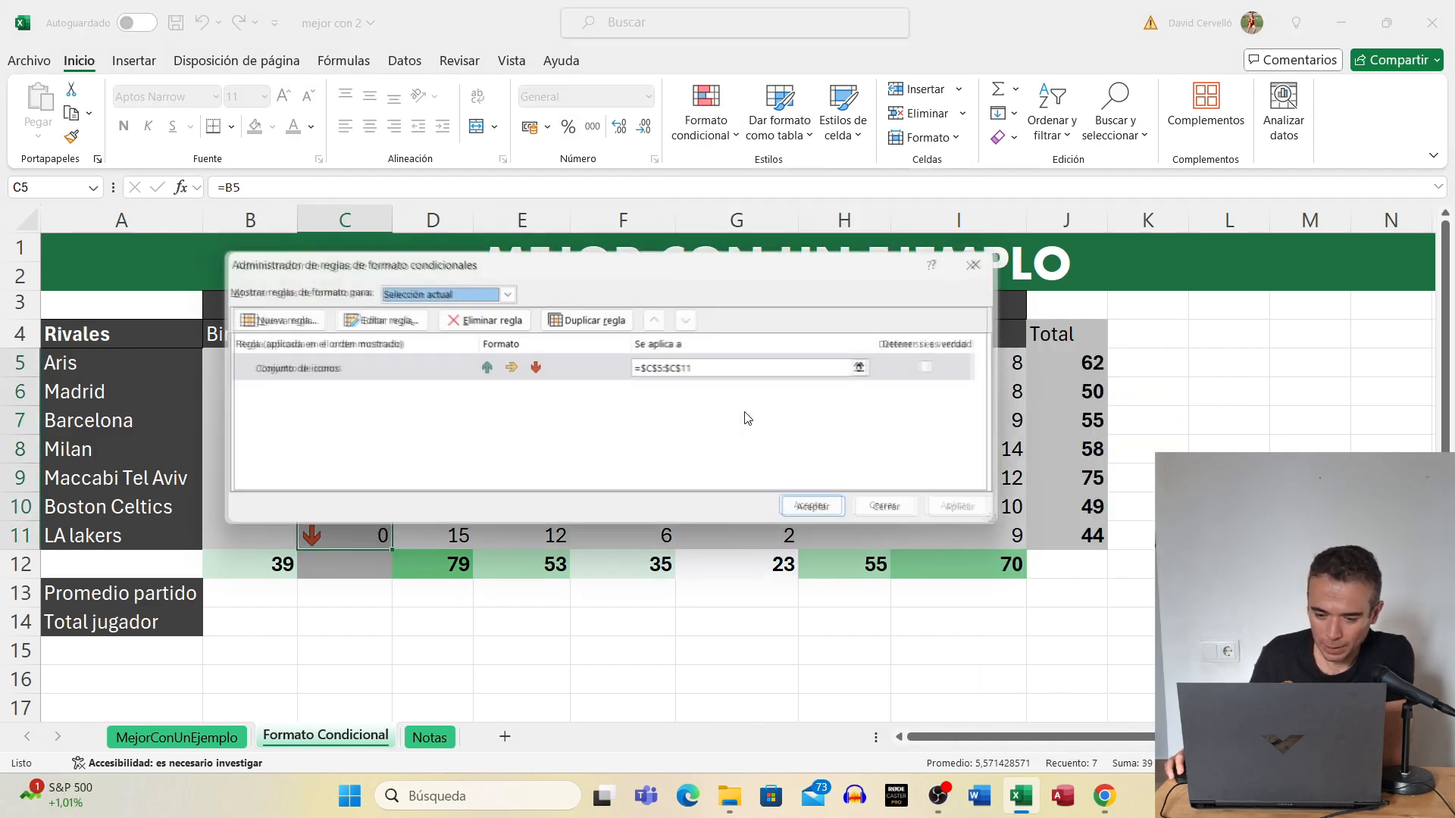
pyautogui.click(375, 319)
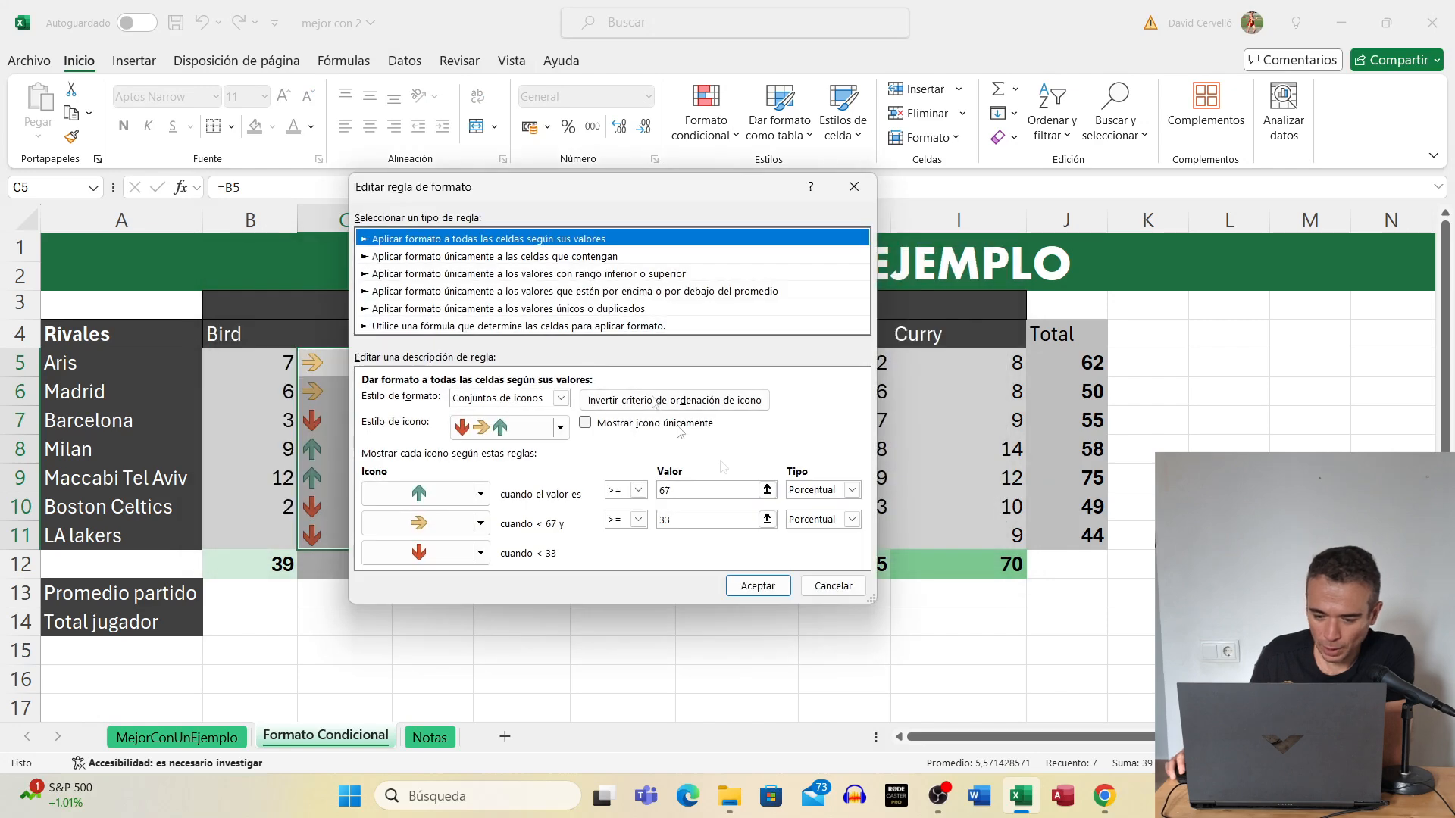
pyautogui.click(636, 425)
pyautogui.click(758, 585)
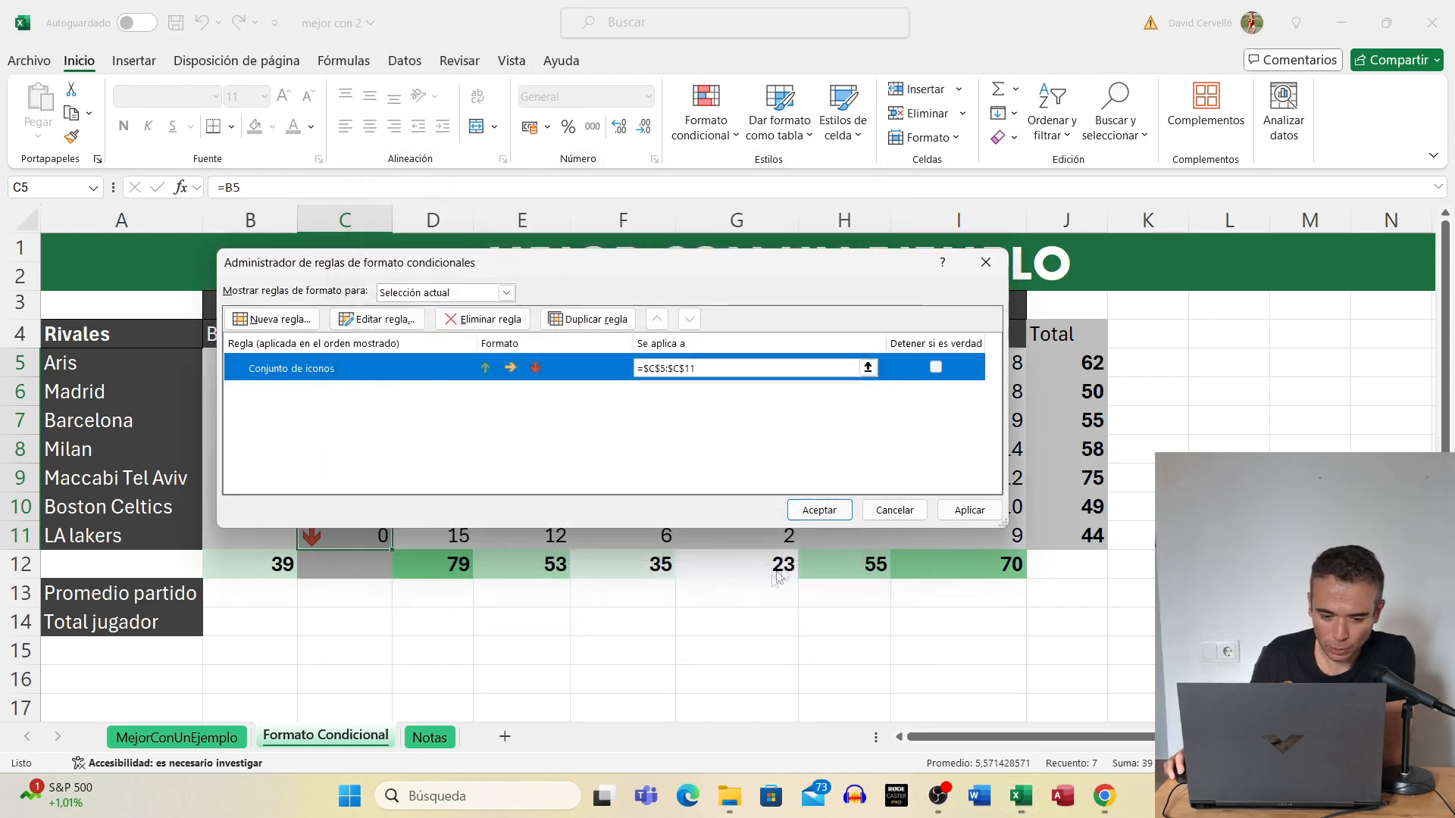
pyautogui.click(843, 518)
# Narrow column C so the arrow icons sit close beside Bird's scores.
pyautogui.moveTo(393, 213); pyautogui.dragTo(345, 219)
pyautogui.click(277, 390)
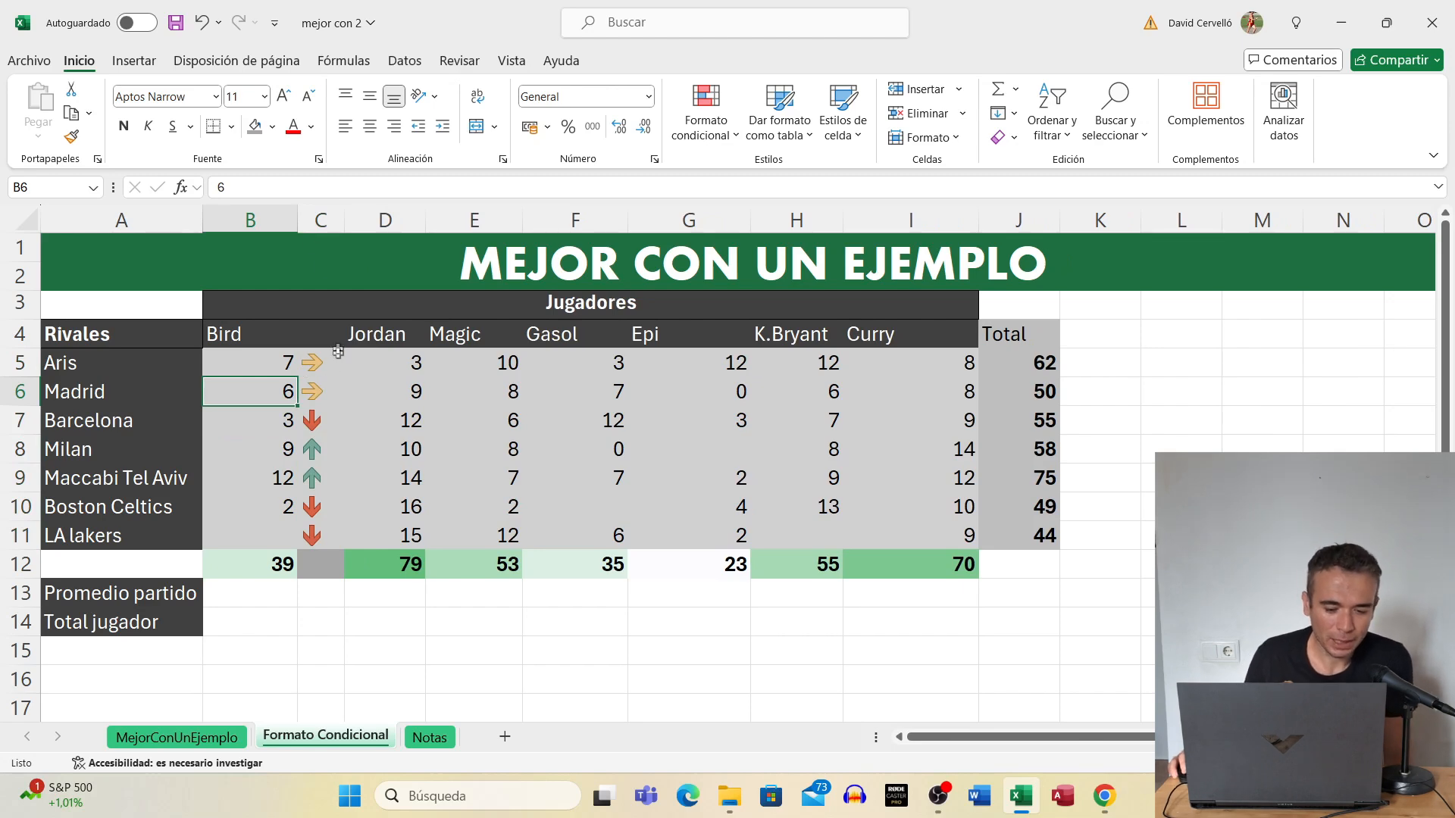
pyautogui.click(273, 366)
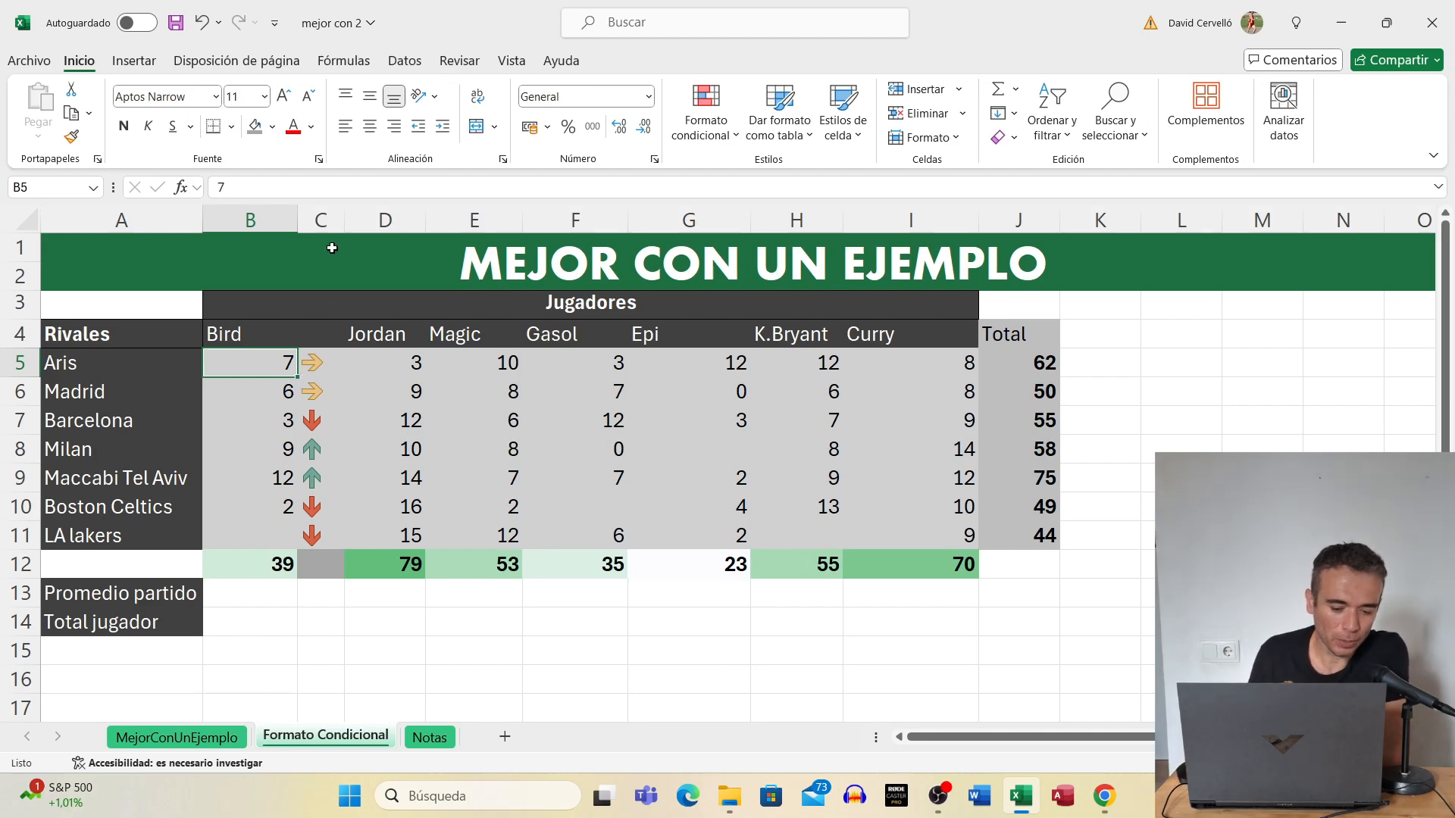
pyautogui.click(381, 365)
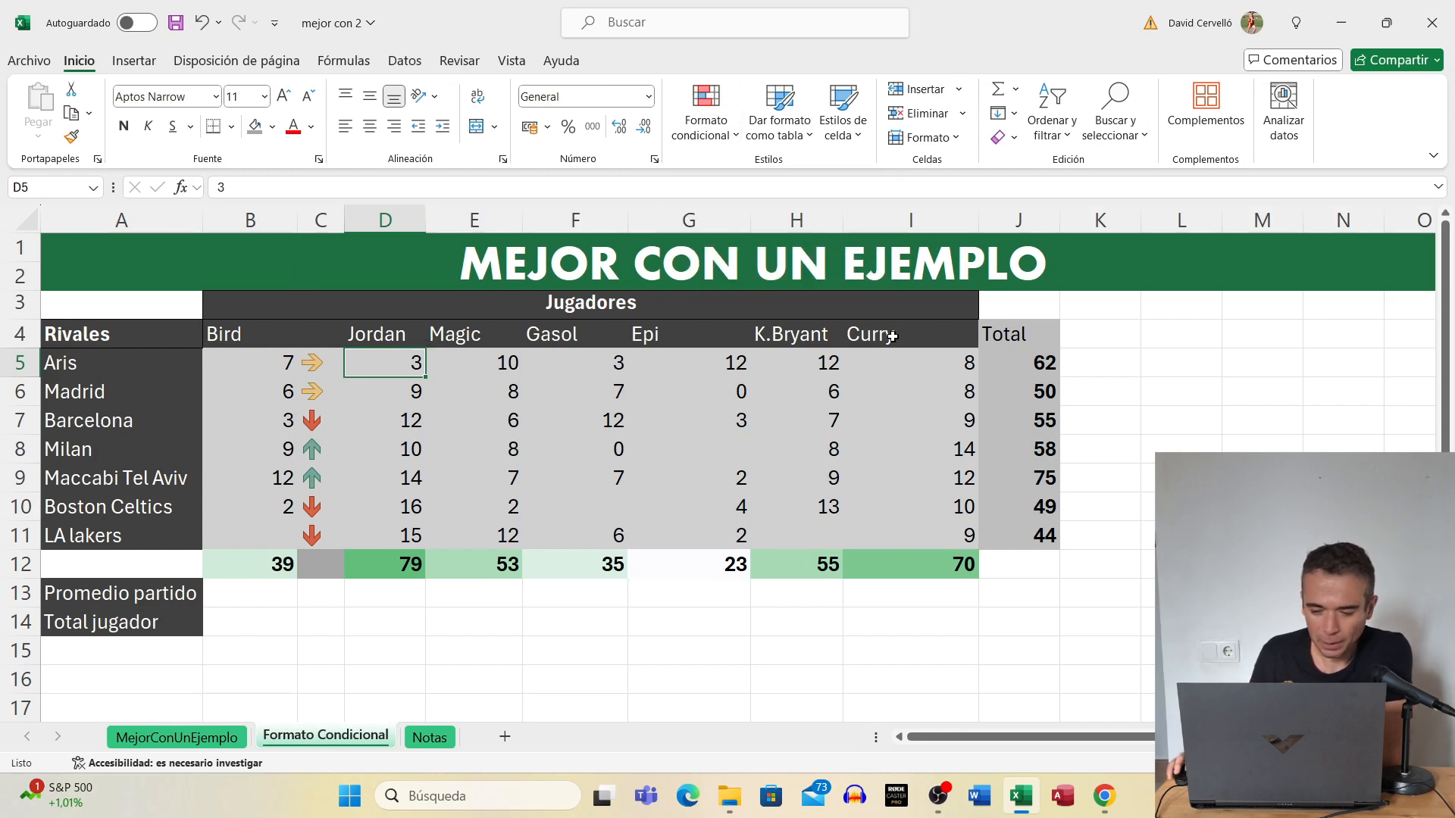
# Start a new conditional formatting rule for the match totals in J5:J11.
pyautogui.moveTo(1014, 357); pyautogui.dragTo(1025, 538)
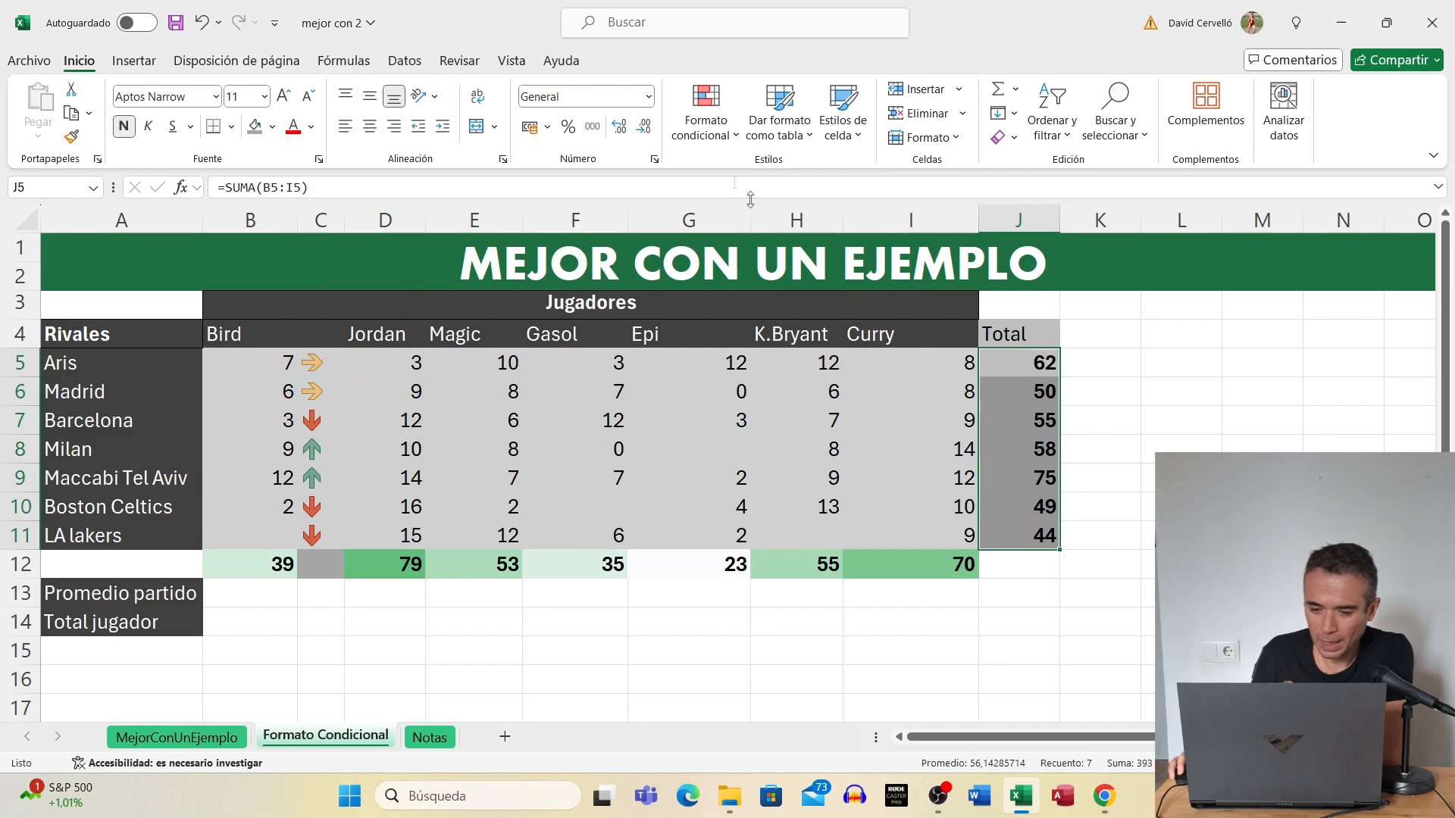
pyautogui.click(737, 136)
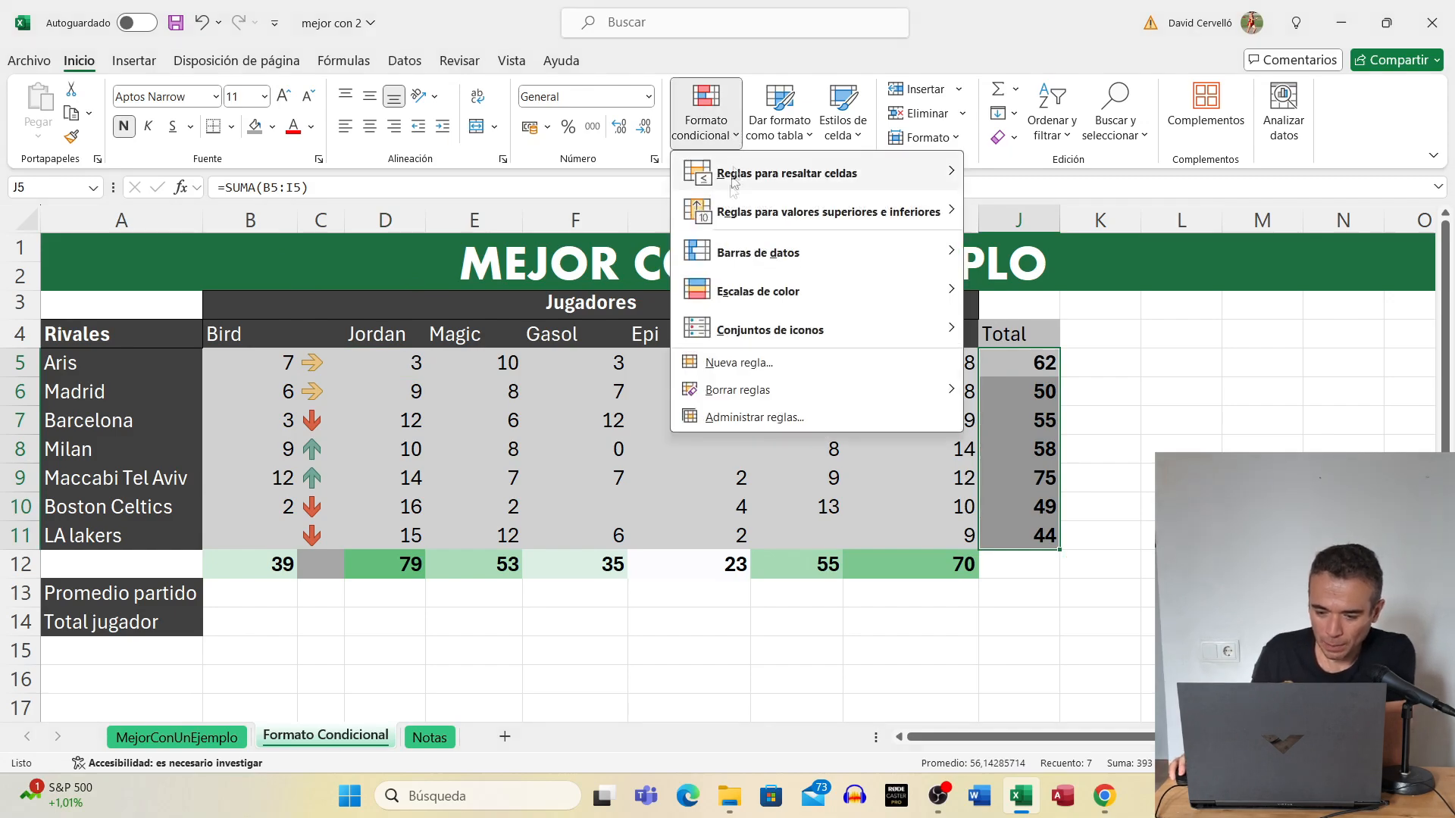
pyautogui.click(738, 363)
pyautogui.moveTo(581, 210); pyautogui.dragTo(362, 156)
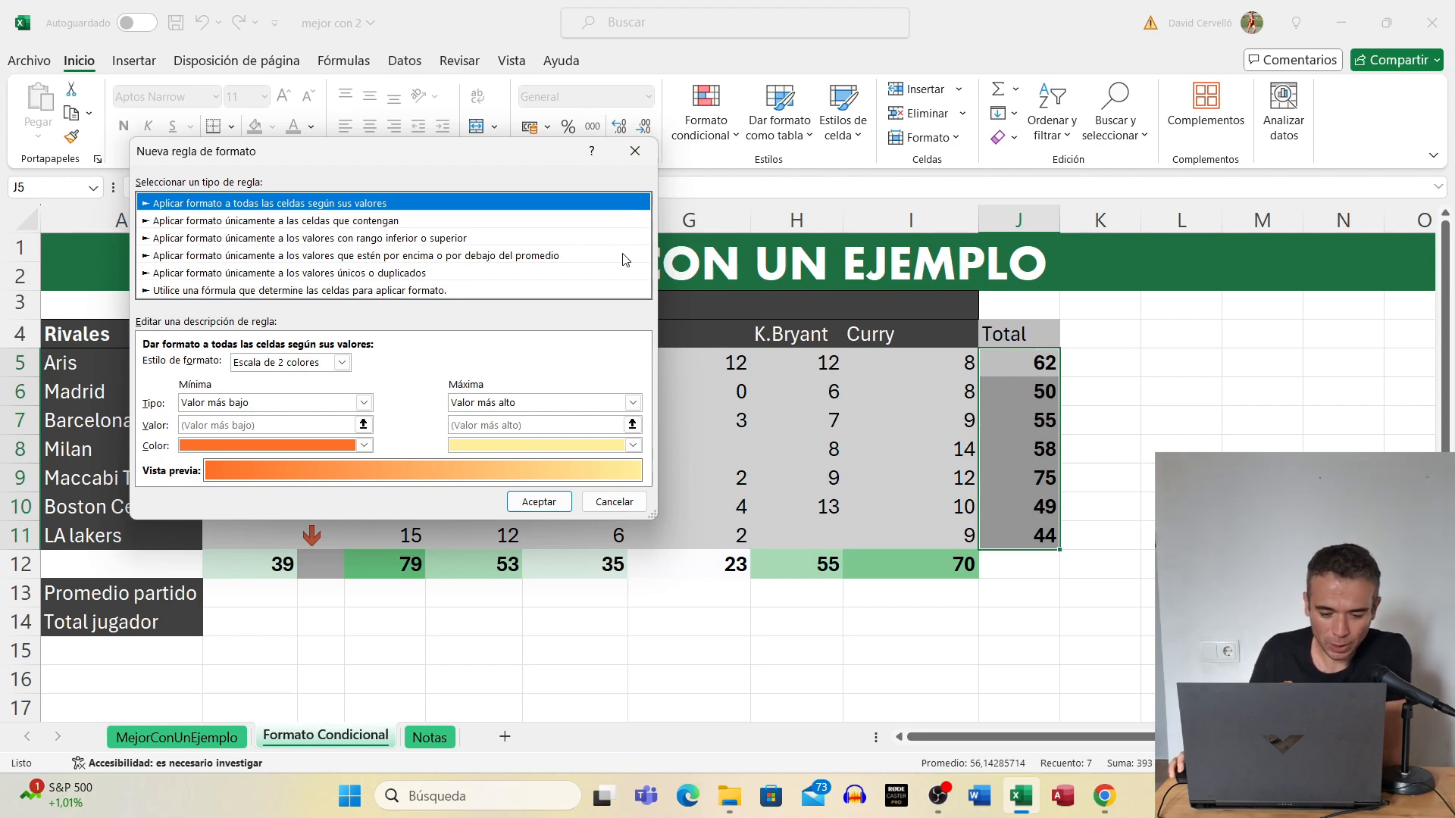
# Examine the settings offered by each rule type for the new formatting rule.
pyautogui.click(336, 221)
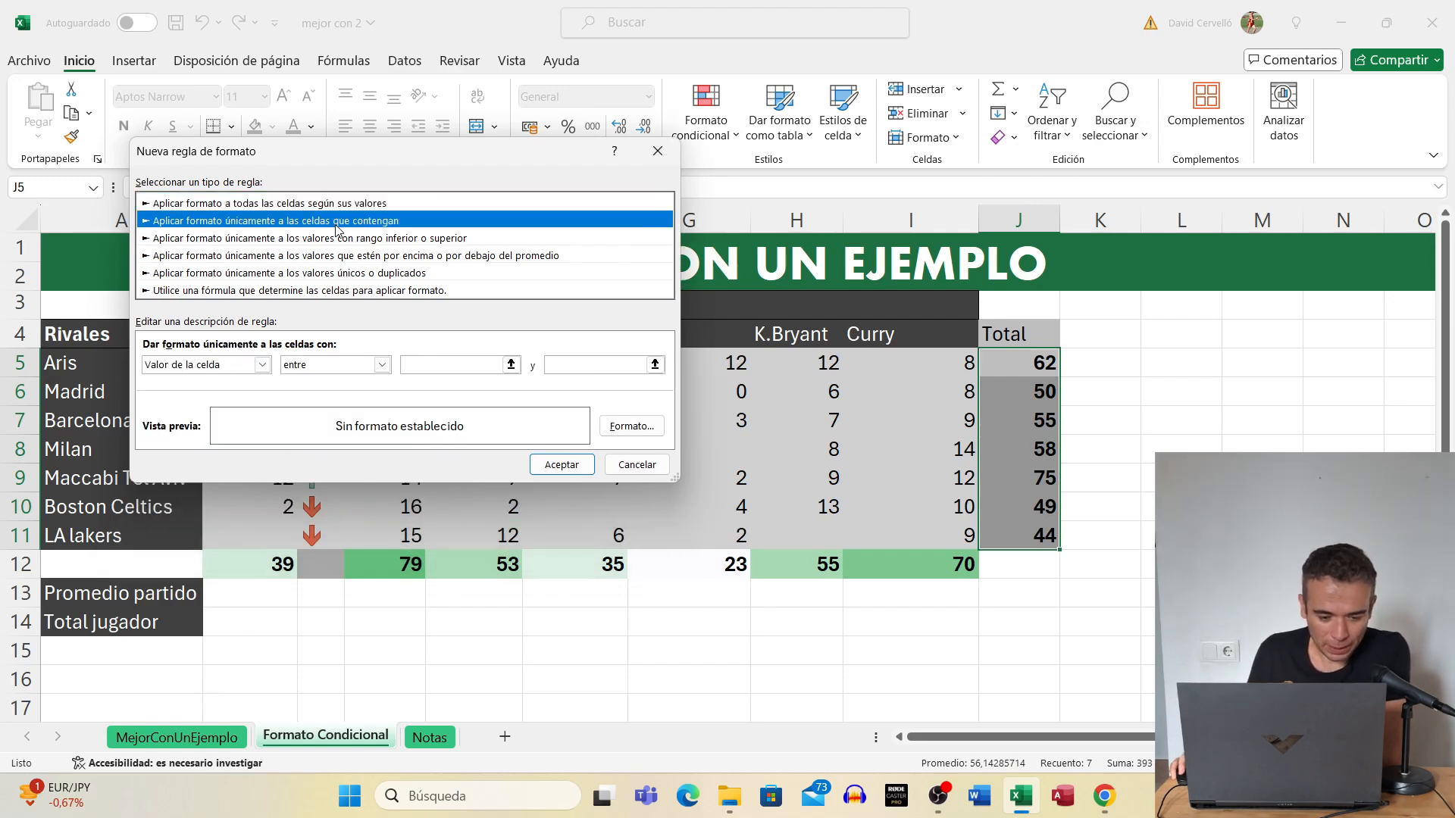
pyautogui.click(317, 238)
pyautogui.click(287, 258)
pyautogui.click(293, 275)
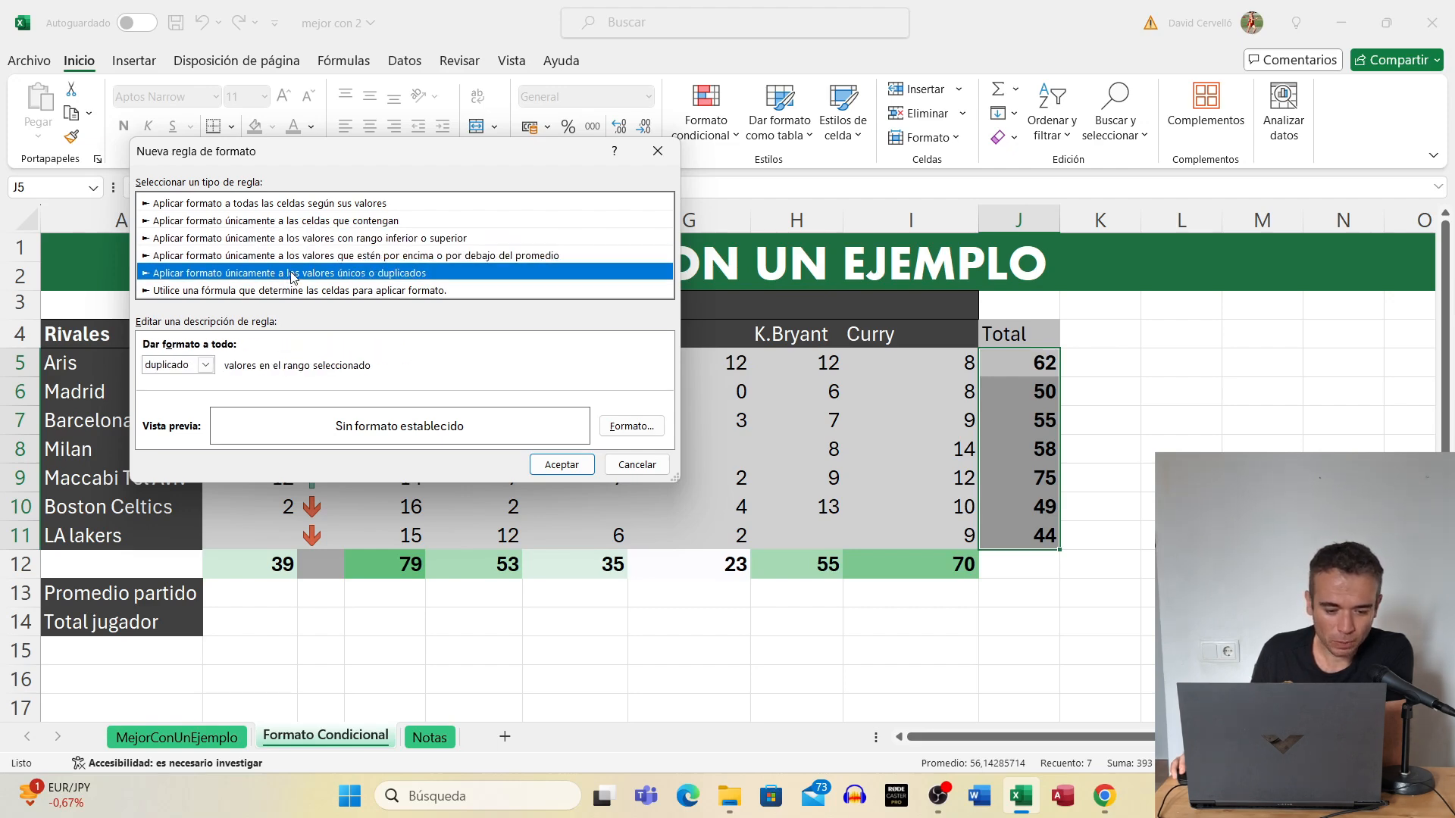
pyautogui.click(285, 294)
pyautogui.click(283, 221)
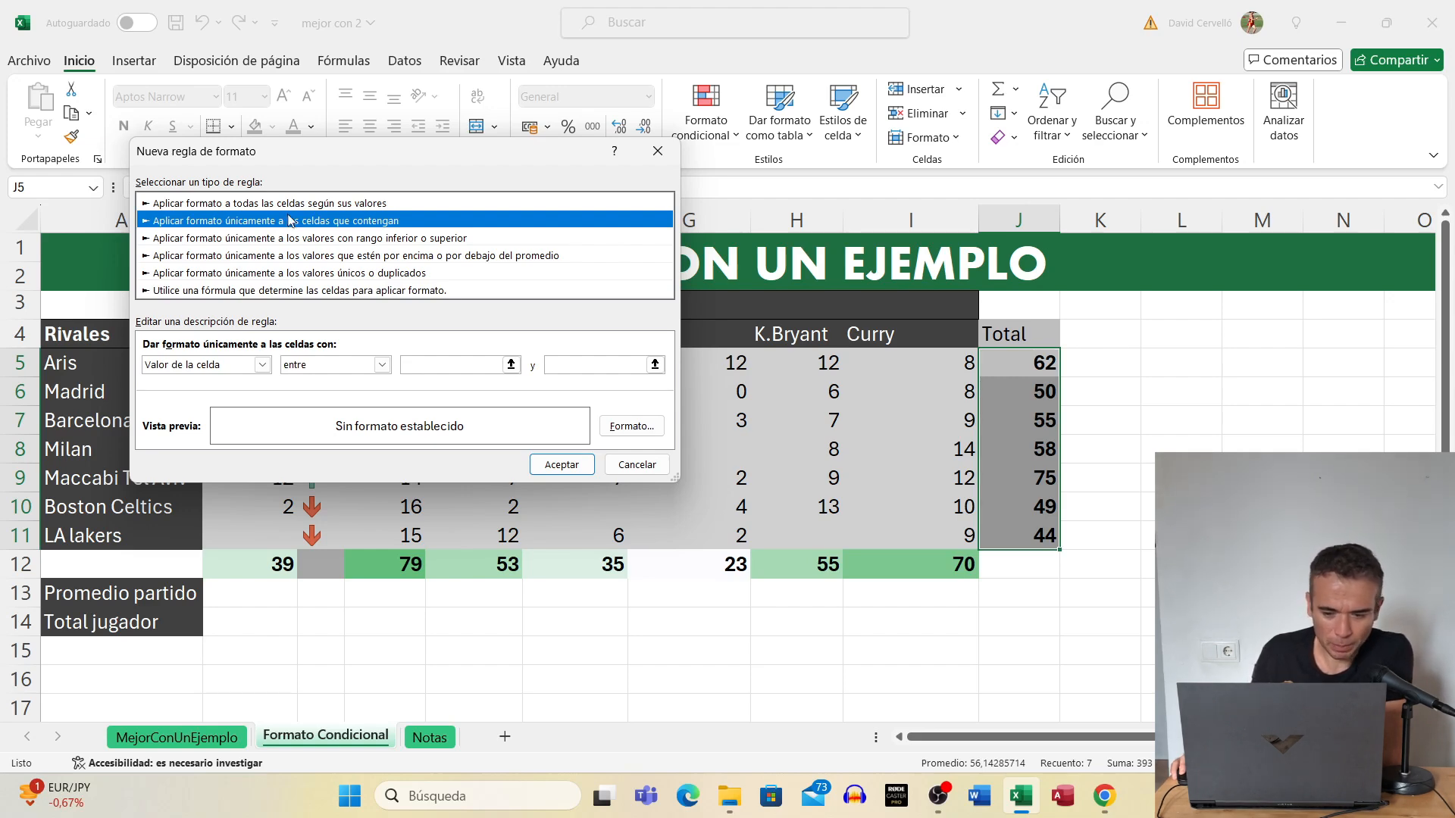
pyautogui.click(302, 205)
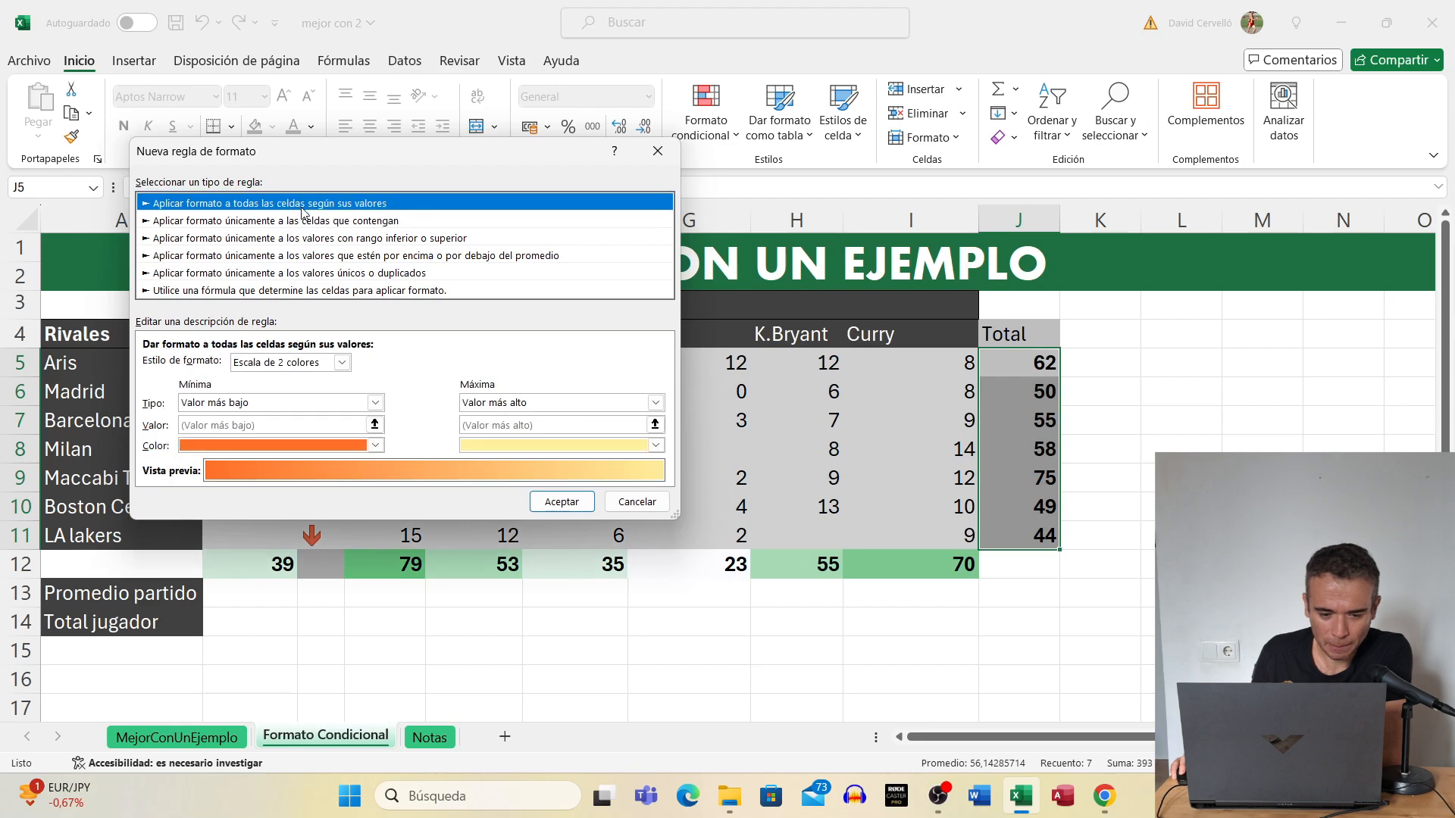
# Set the new rule to format only cells whose value is greater than or equal to 55.
pyautogui.click(294, 227)
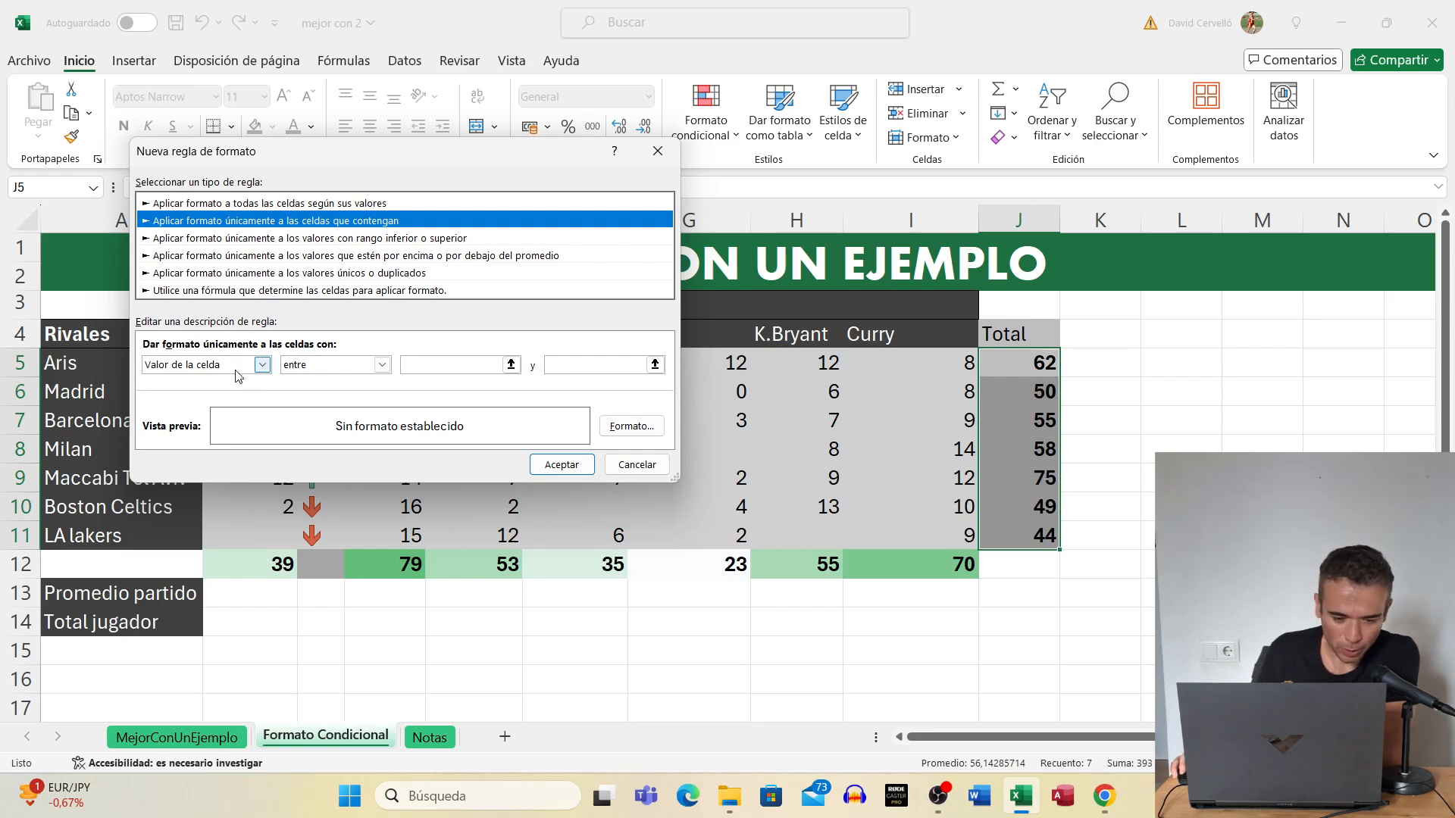
pyautogui.moveTo(674, 478); pyautogui.dragTo(704, 478)
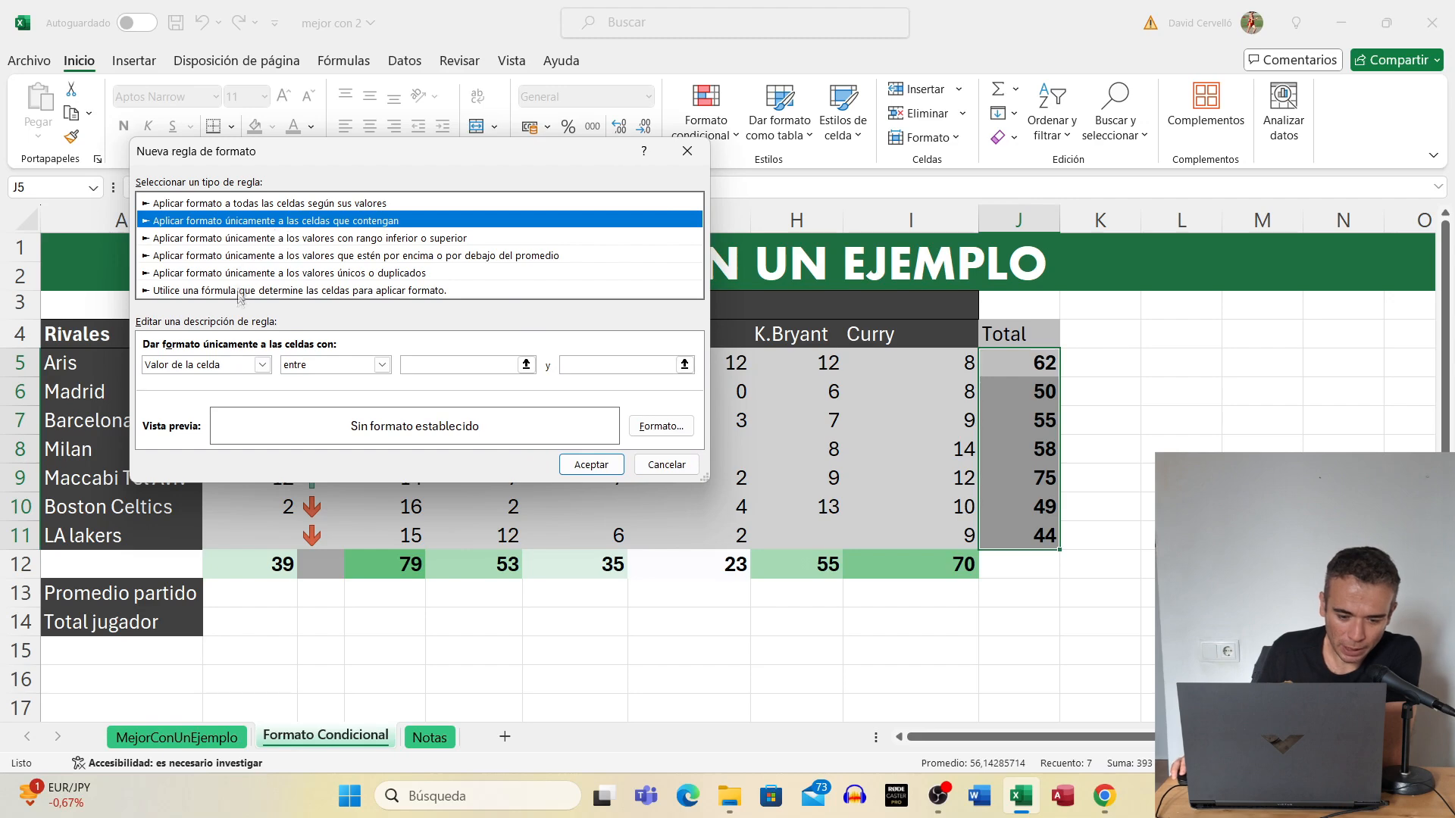
pyautogui.click(264, 366)
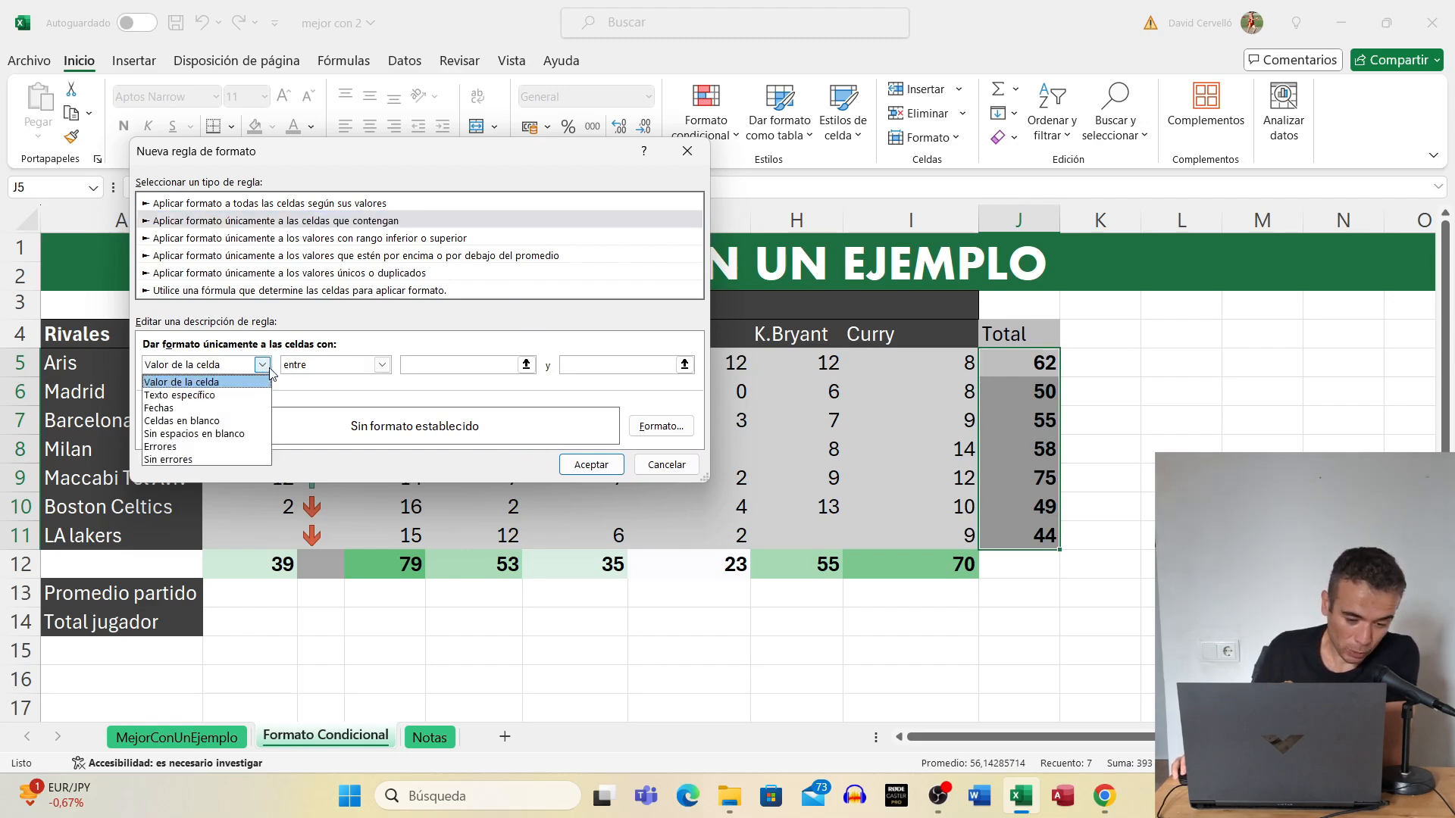
pyautogui.click(267, 369)
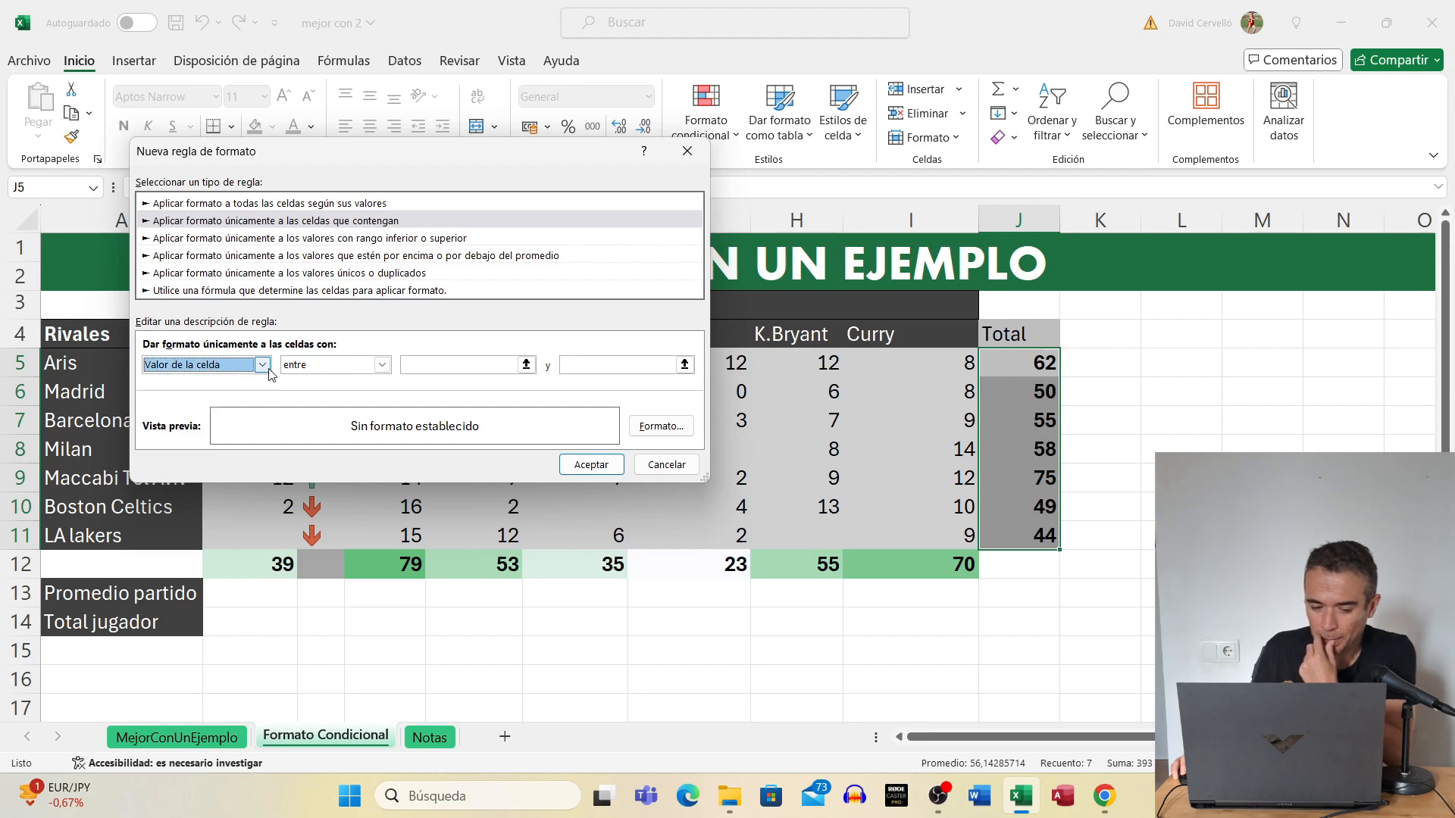
pyautogui.click(383, 366)
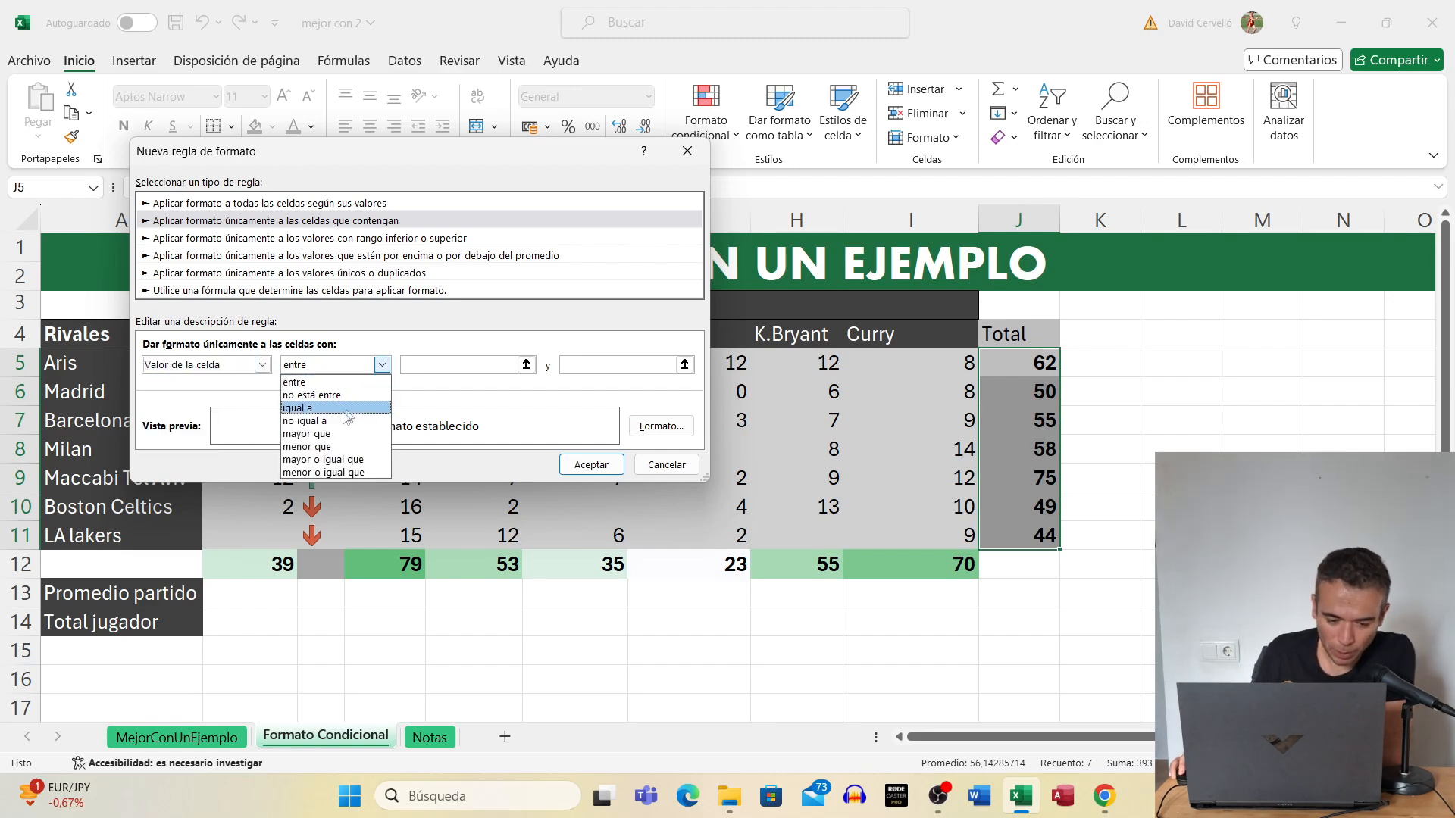
pyautogui.click(338, 460)
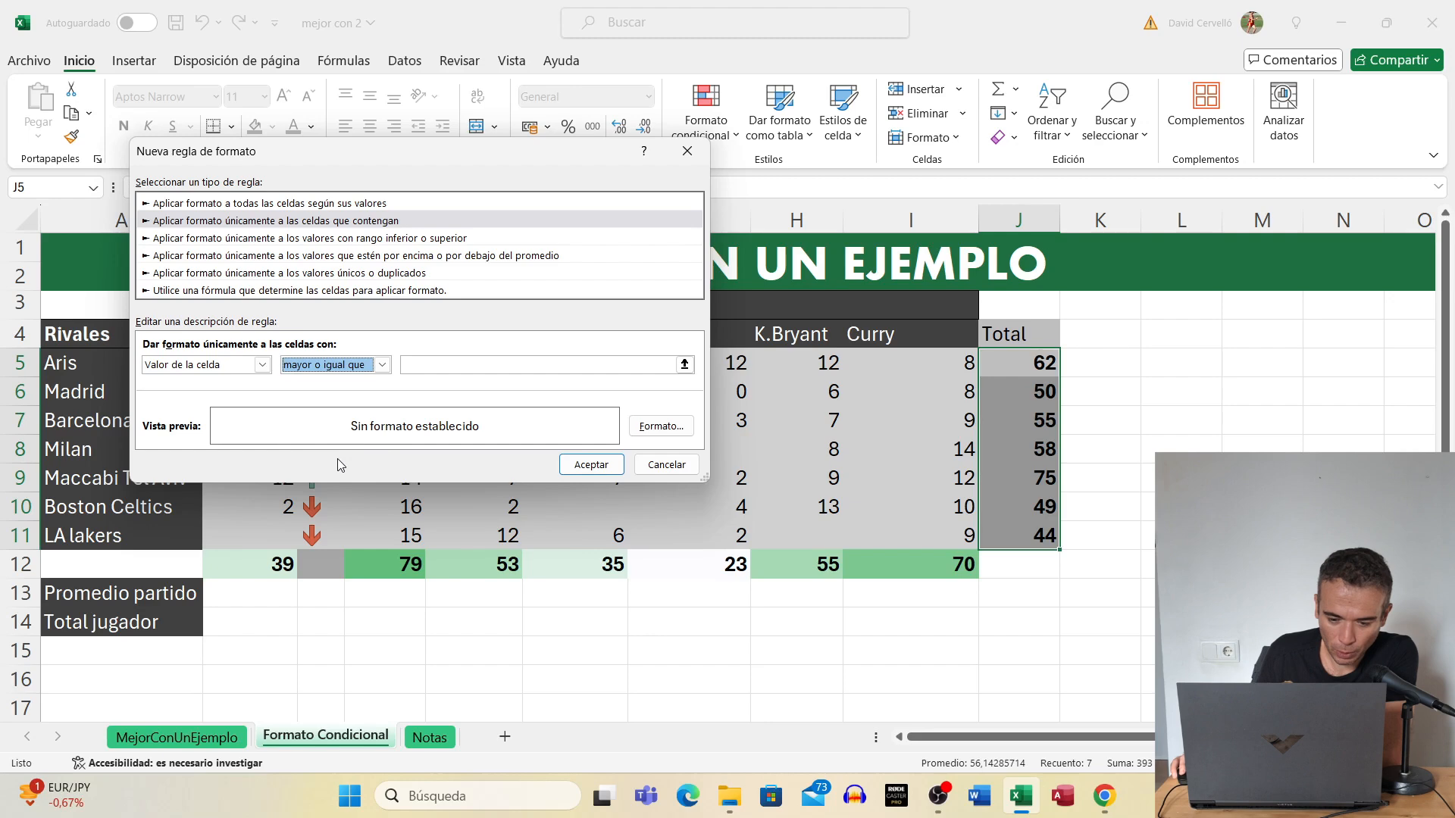
pyautogui.click(498, 360)
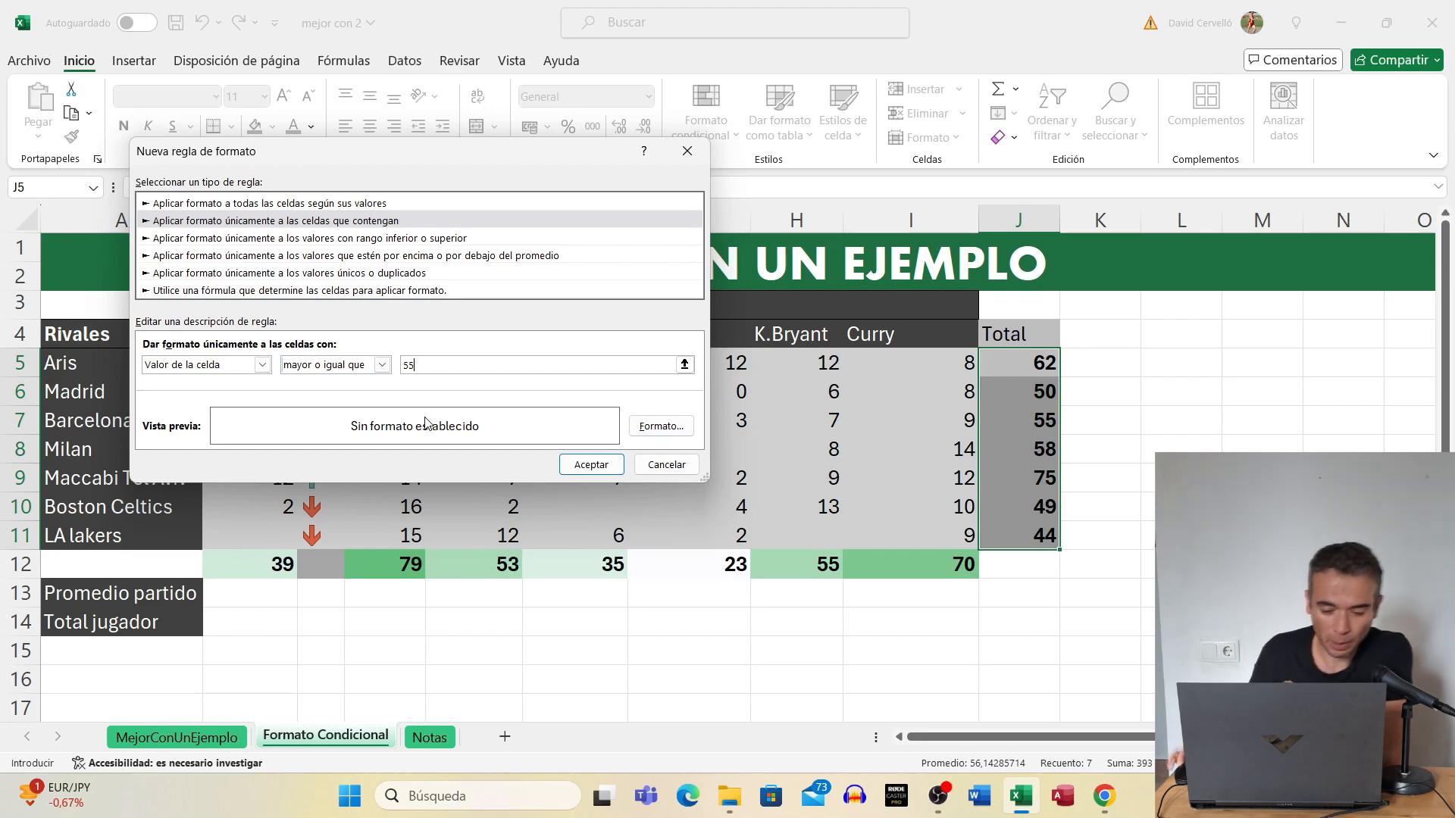
# Give the rule a two-colour horizontal gradient fill, dark blue at the top fading to white, and apply the rule to the match totals.
pyautogui.click(656, 427)
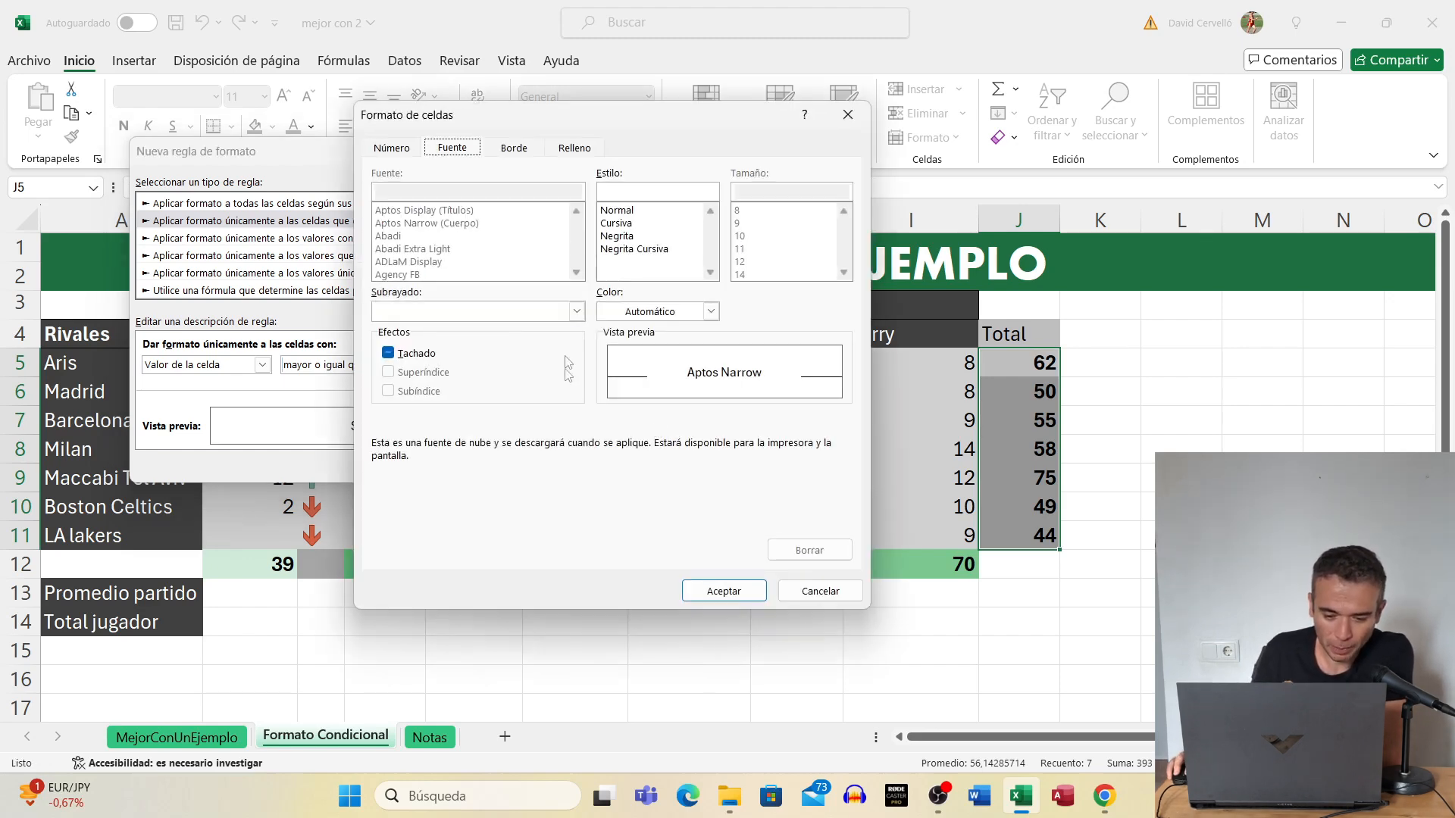
pyautogui.click(514, 150)
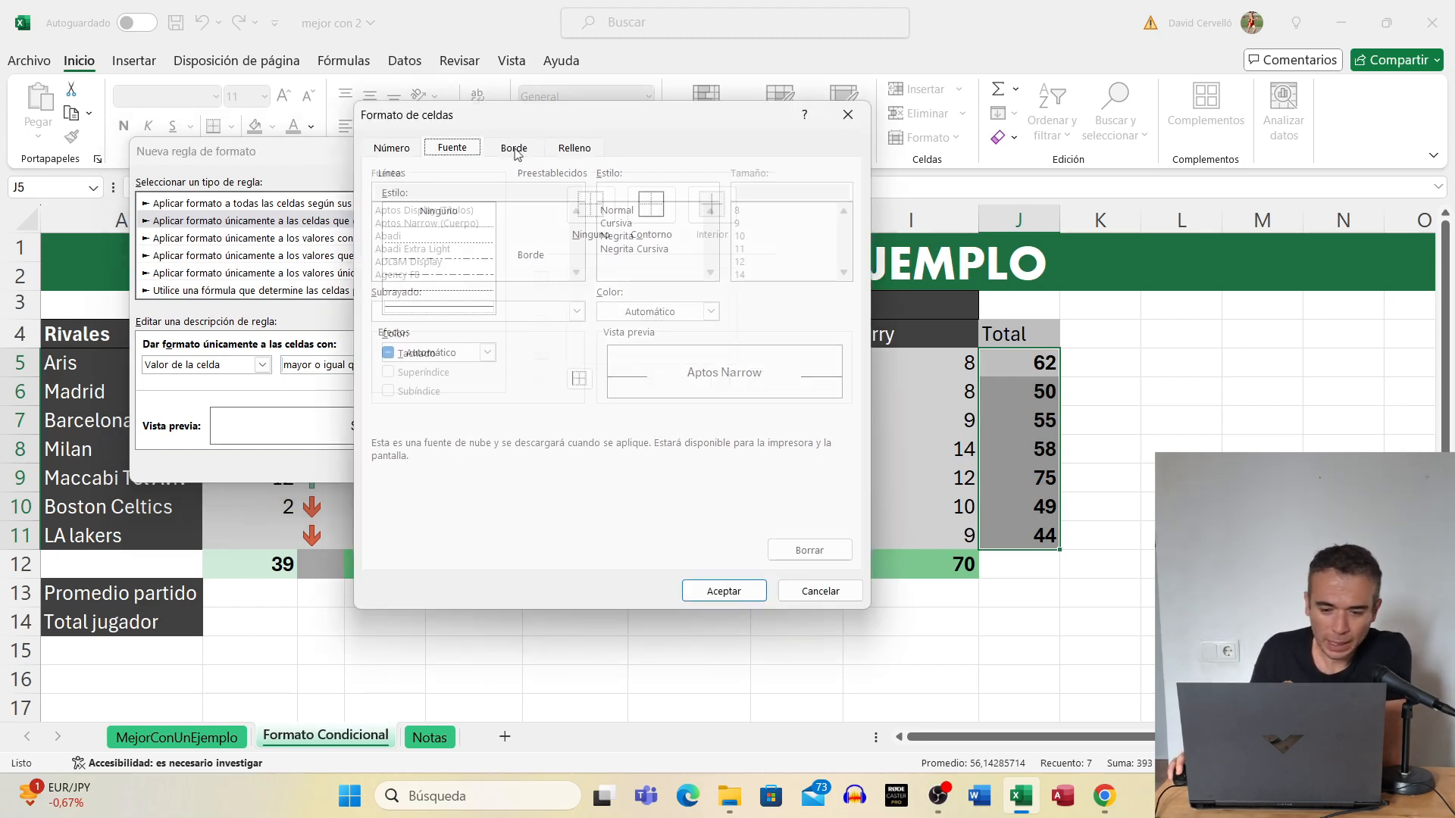
pyautogui.click(575, 149)
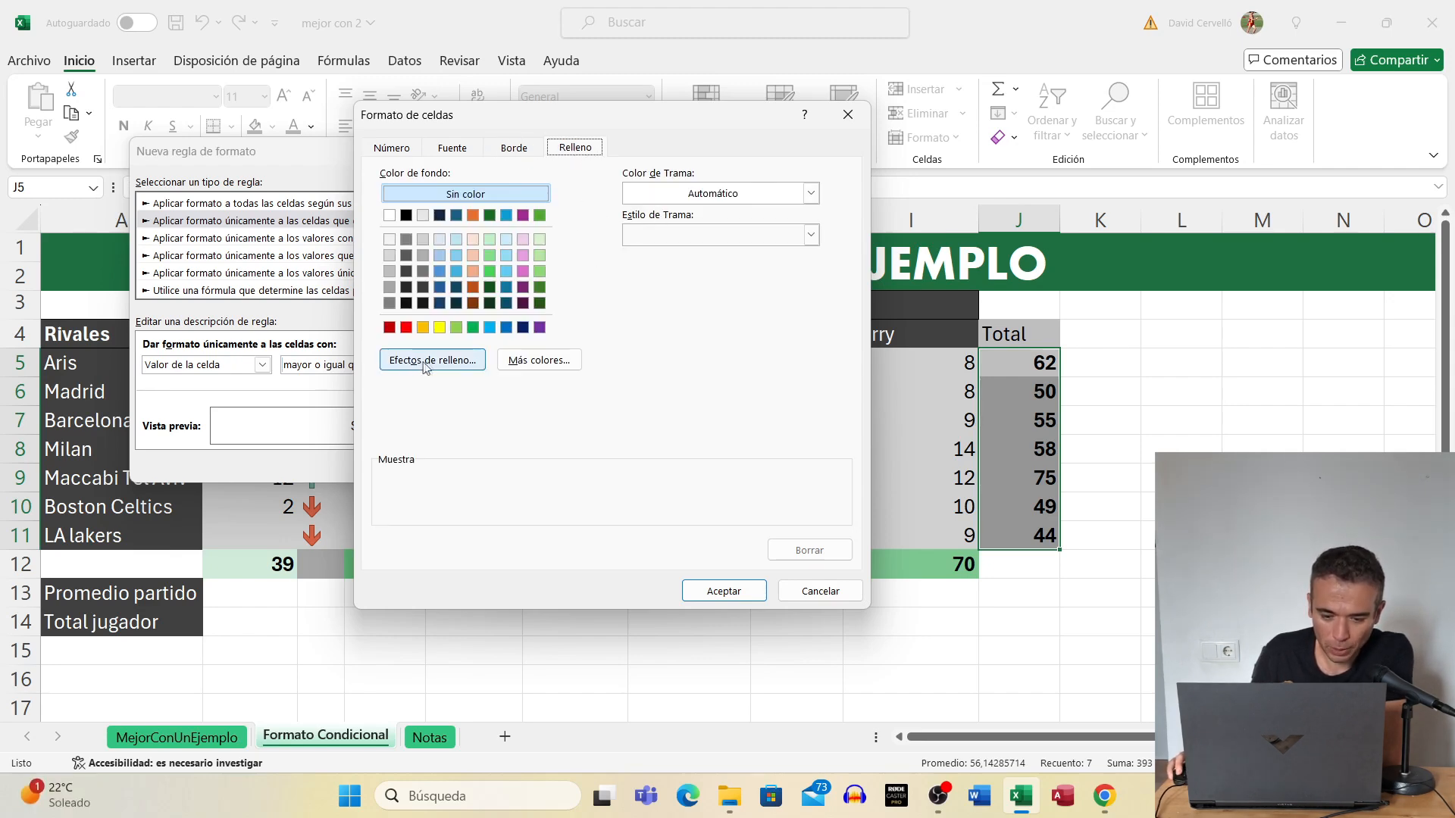
pyautogui.click(459, 369)
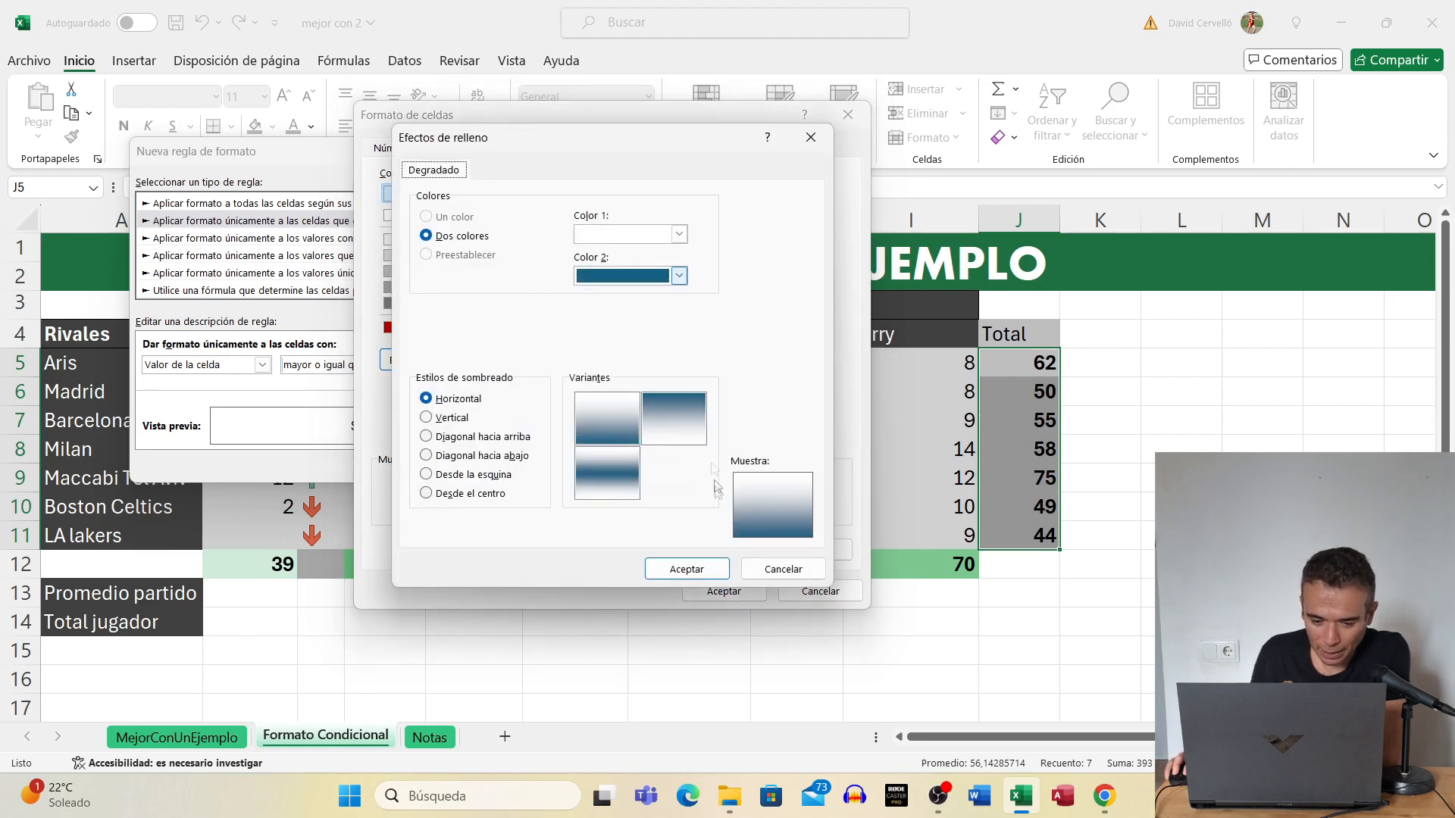
pyautogui.click(773, 569)
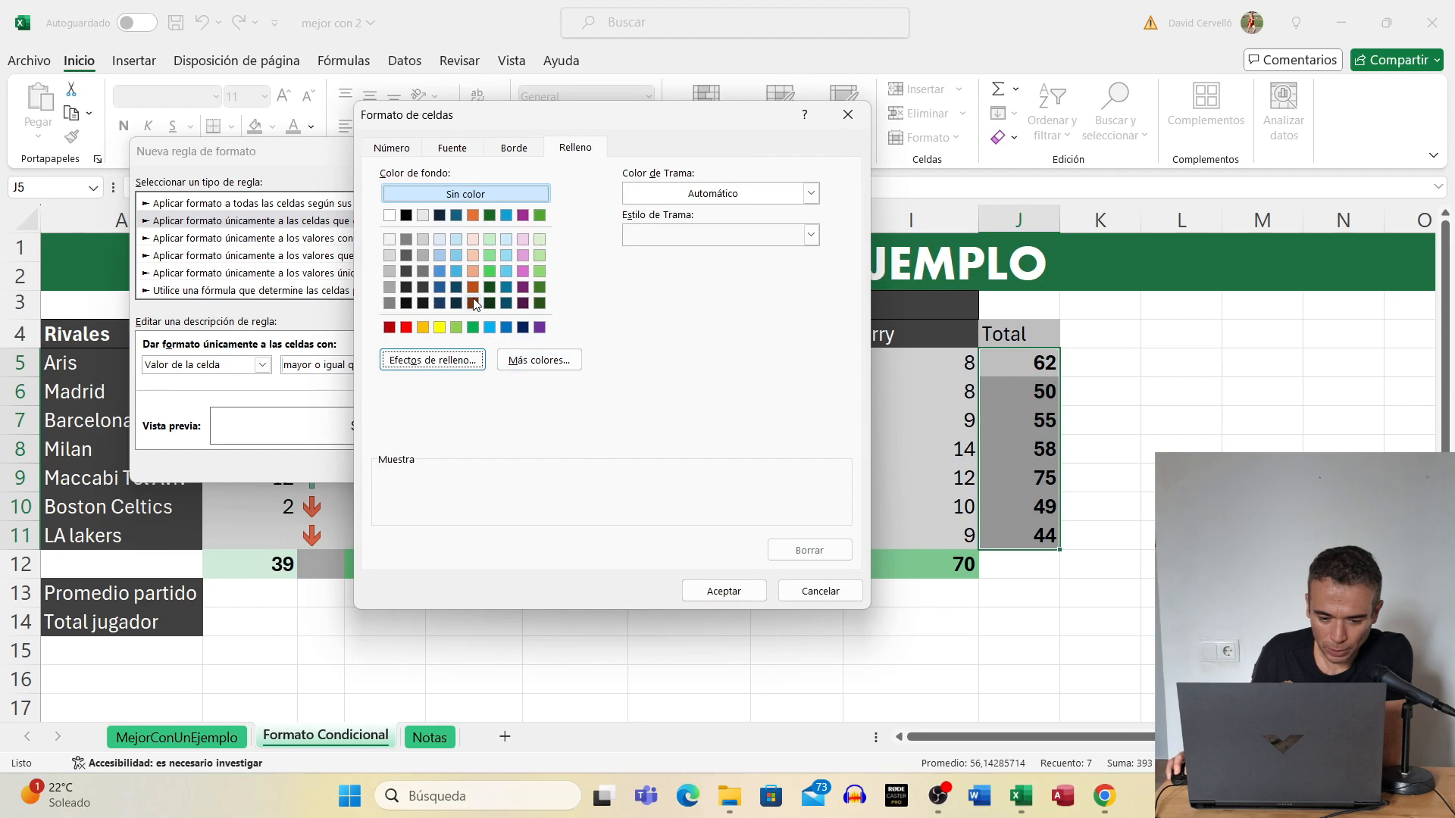
pyautogui.click(474, 303)
pyautogui.click(459, 359)
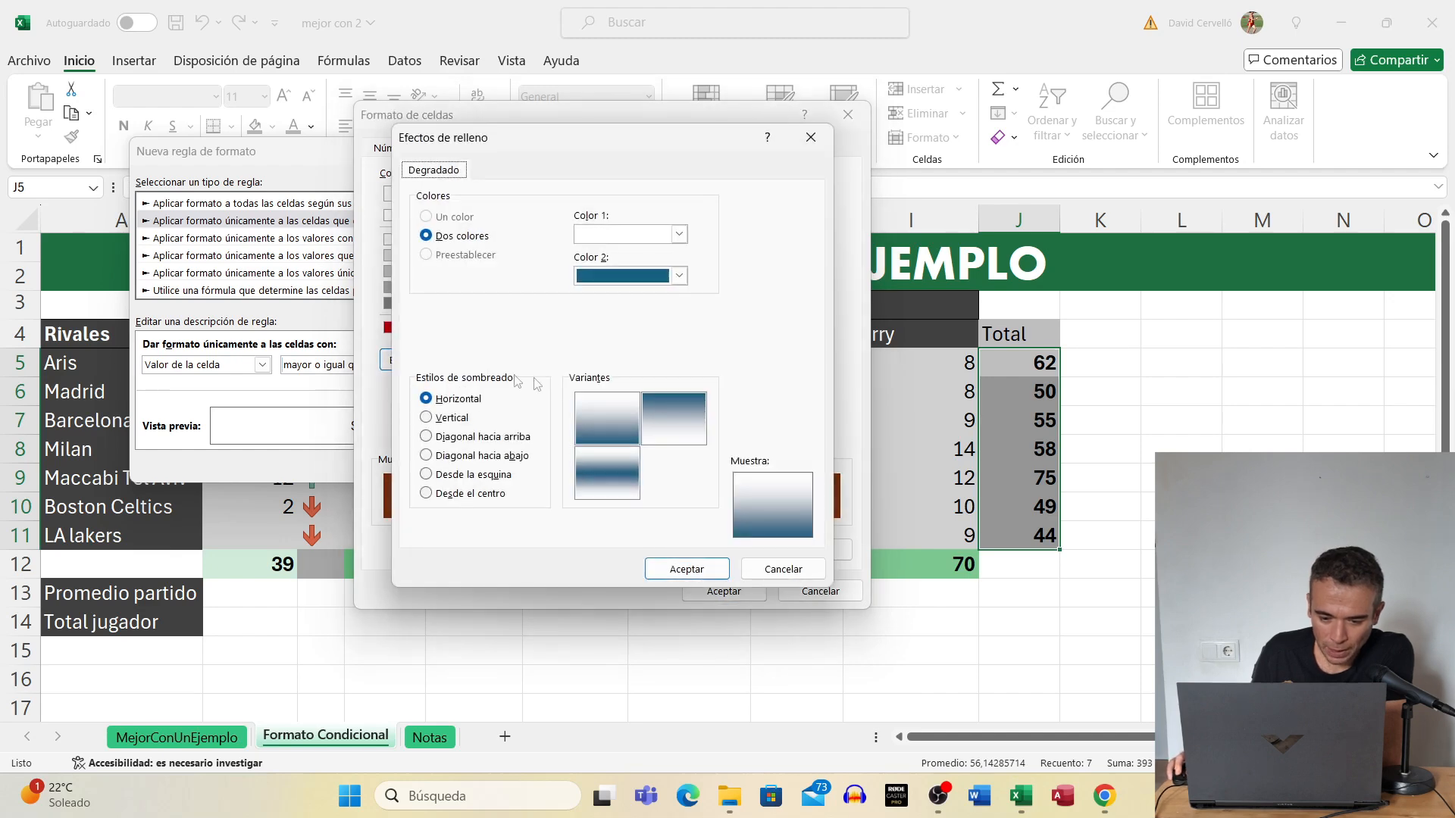
pyautogui.click(663, 425)
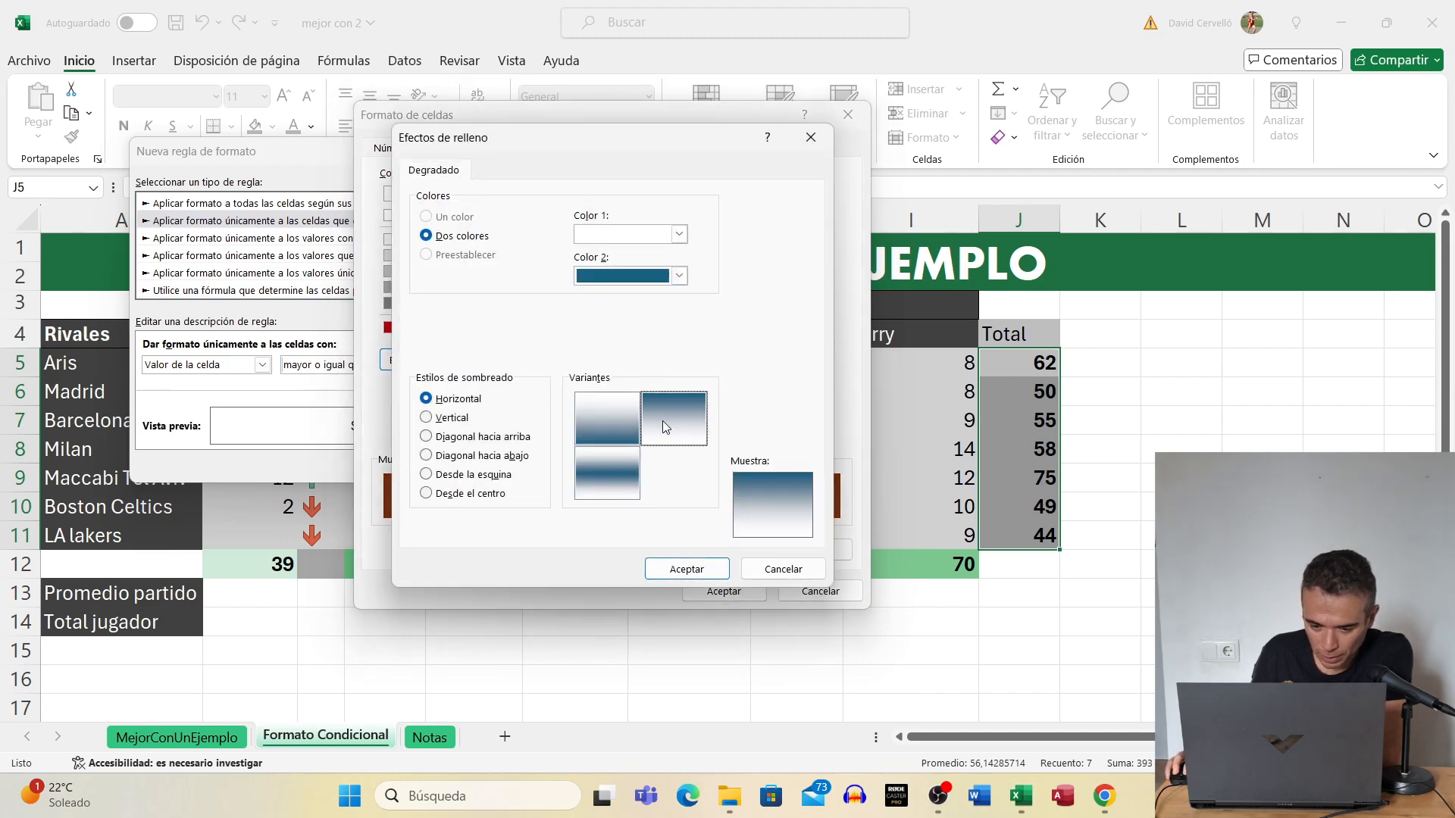
pyautogui.click(720, 570)
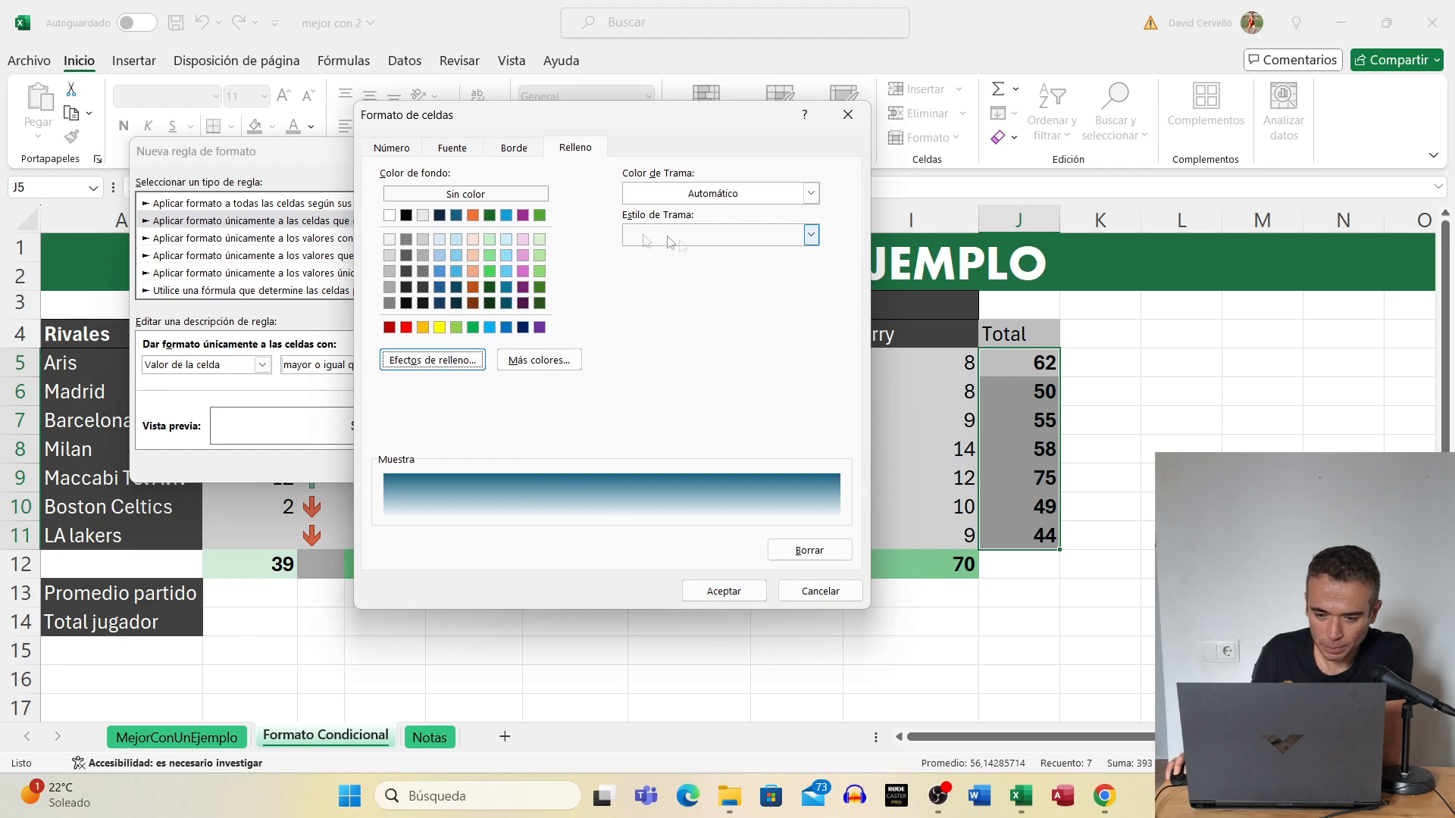
pyautogui.click(724, 591)
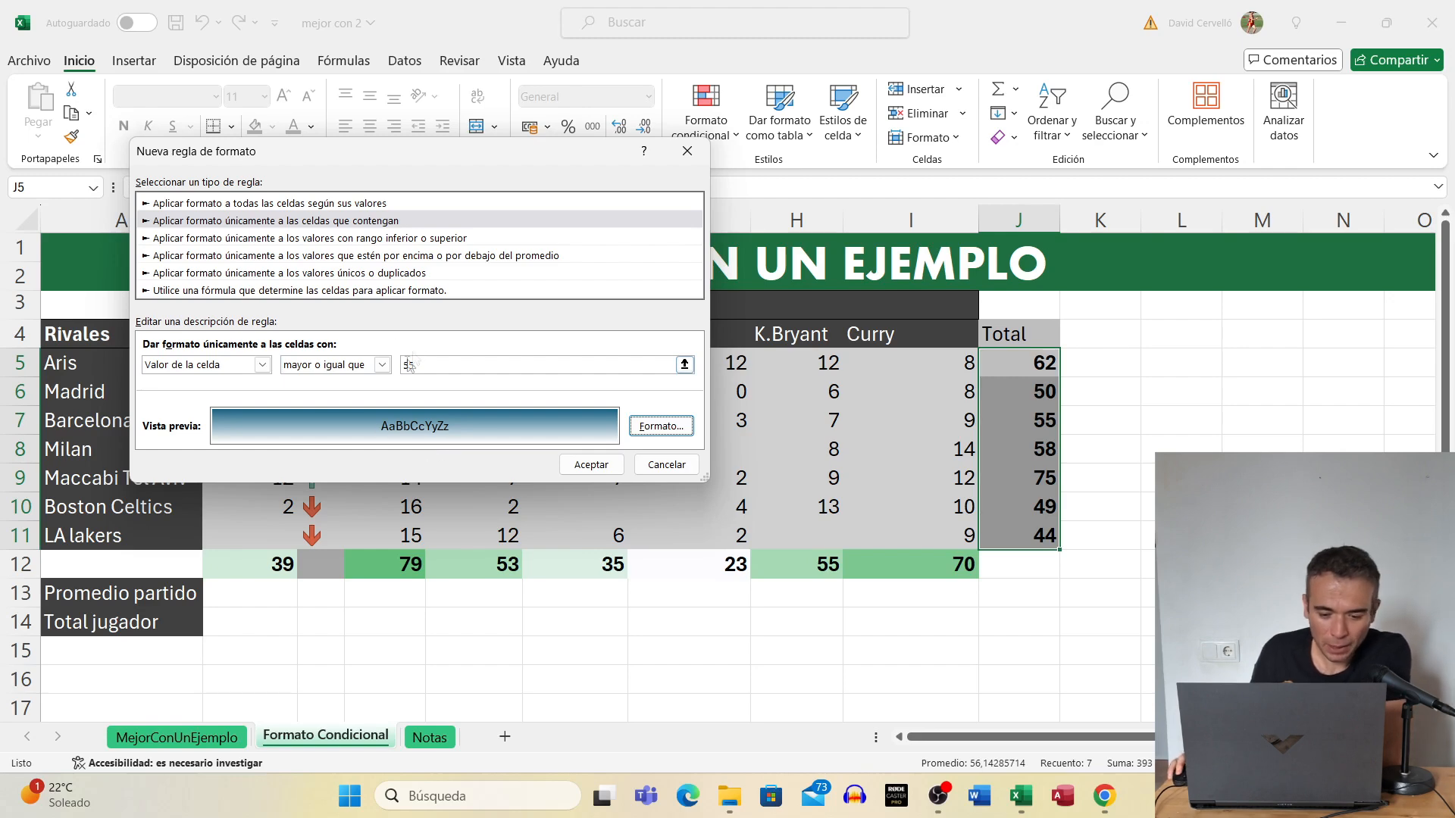
pyautogui.click(588, 464)
pyautogui.click(585, 486)
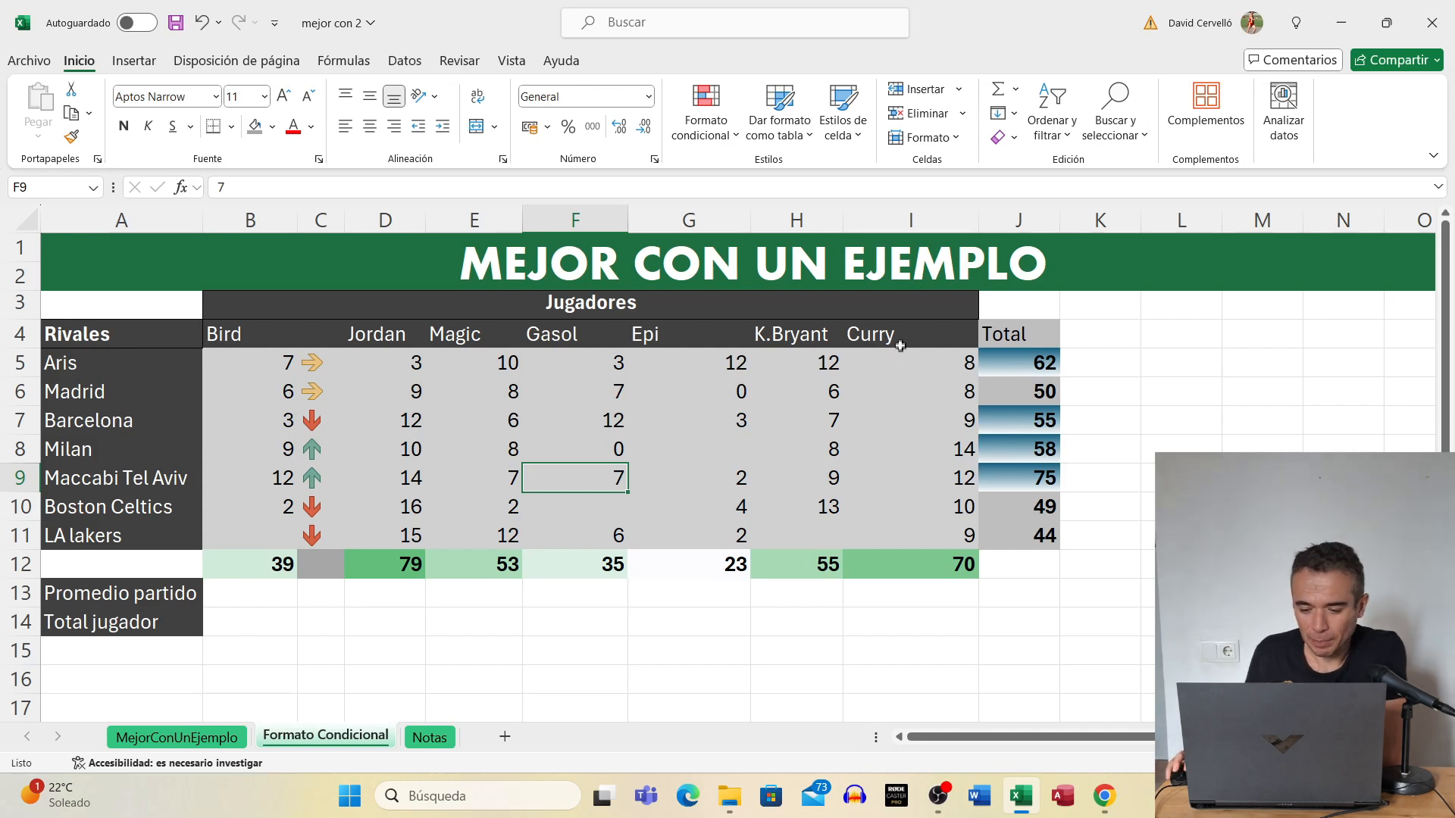
pyautogui.doubleClick(918, 363)
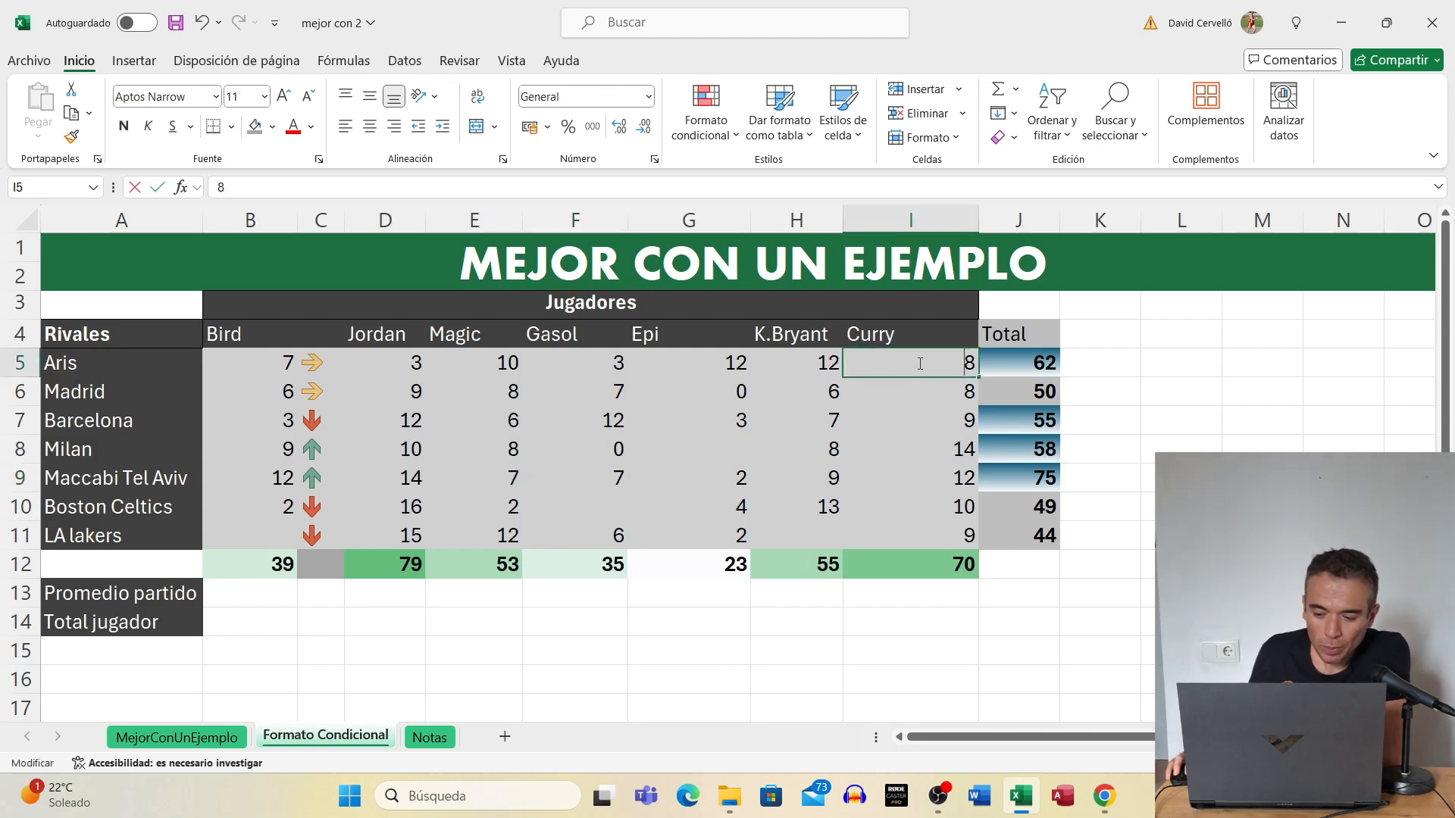
pyautogui.click(895, 332)
pyautogui.click(896, 368)
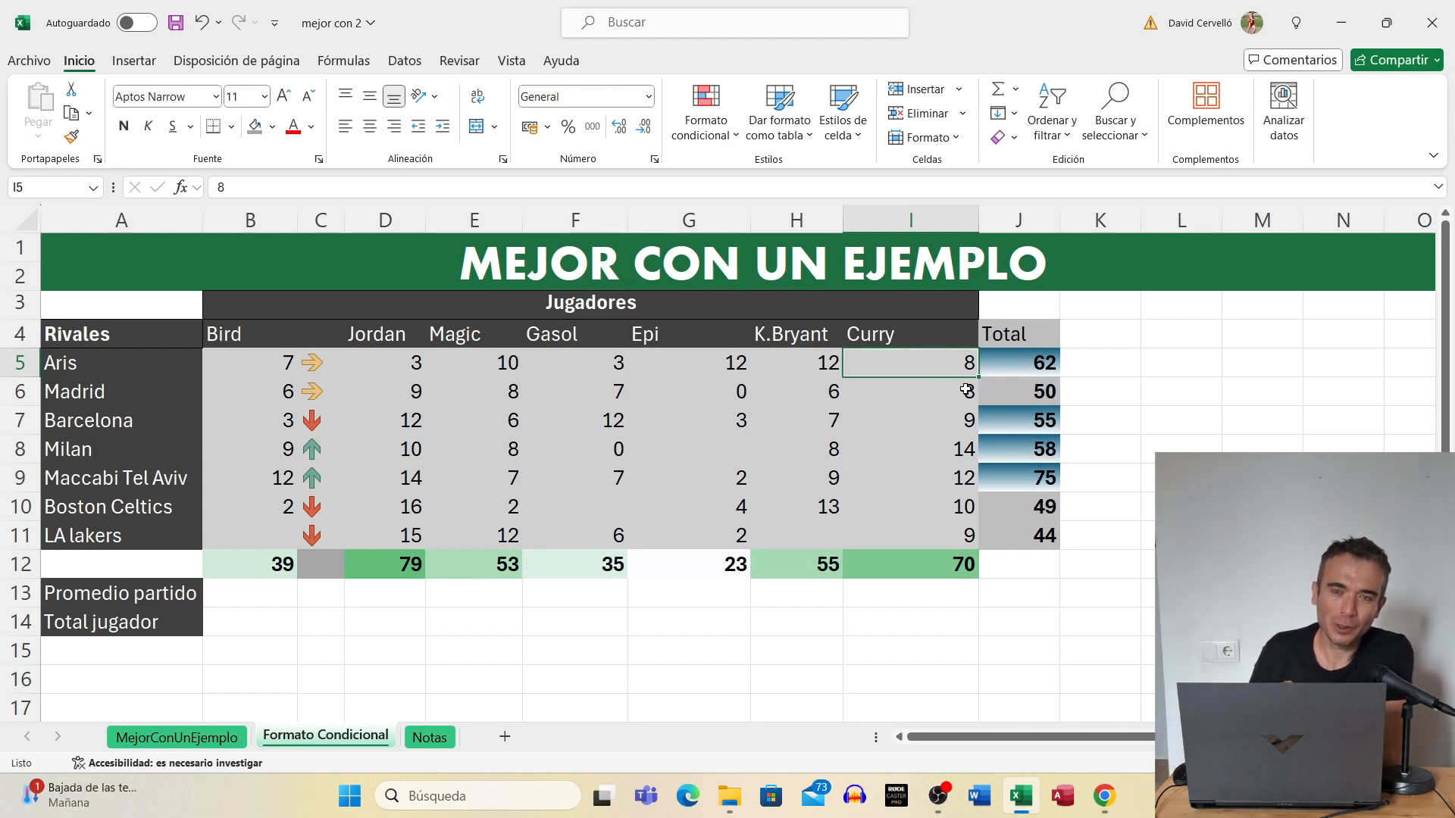
pyautogui.click(677, 455)
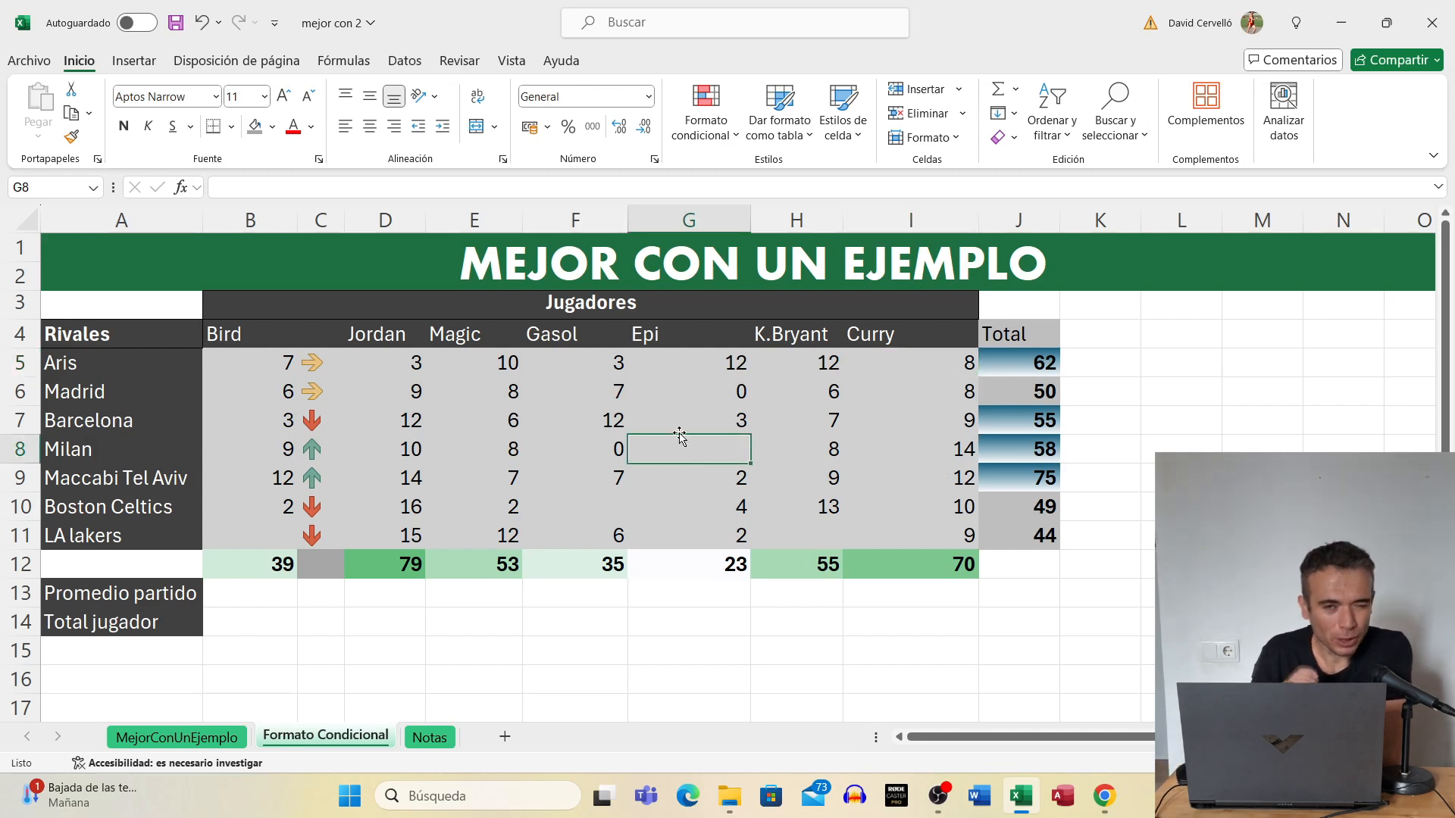